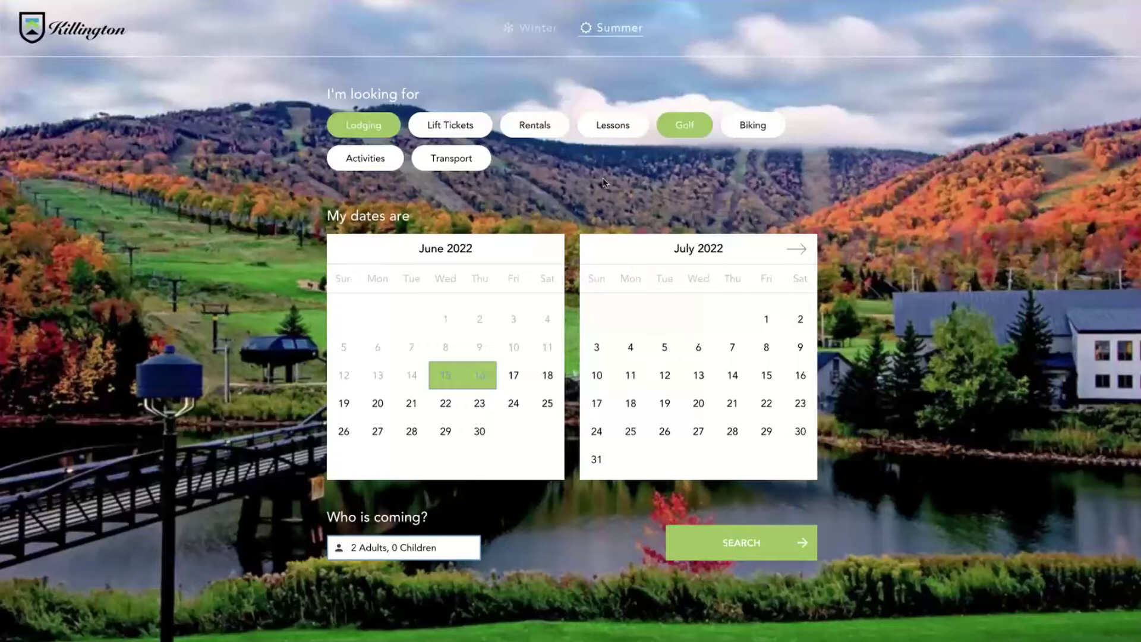
- Switch the trip planner to the Winter season and page the calendars forward to May and June 2023
{"action": "left_click", "coordinate": [528, 31]}
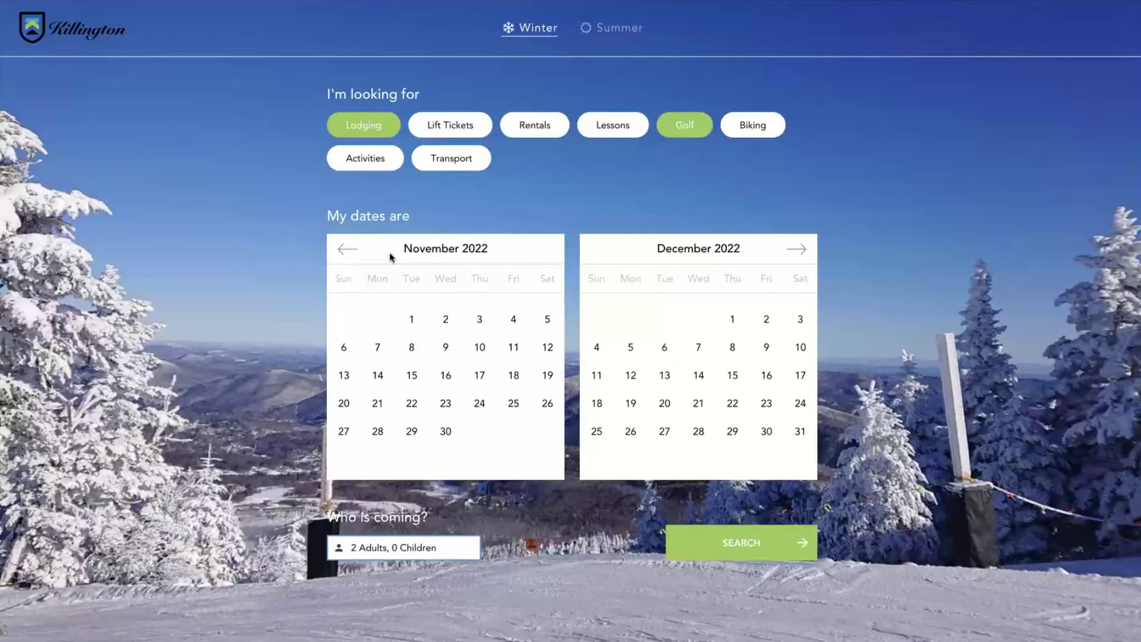
{"action": "left_click", "coordinate": [798, 251]}
{"action": "left_click", "coordinate": [797, 250]}
{"action": "left_click", "coordinate": [797, 250]}
{"action": "left_click", "coordinate": [798, 251]}
{"action": "left_click", "coordinate": [797, 251]}
{"action": "left_click", "coordinate": [797, 250]}
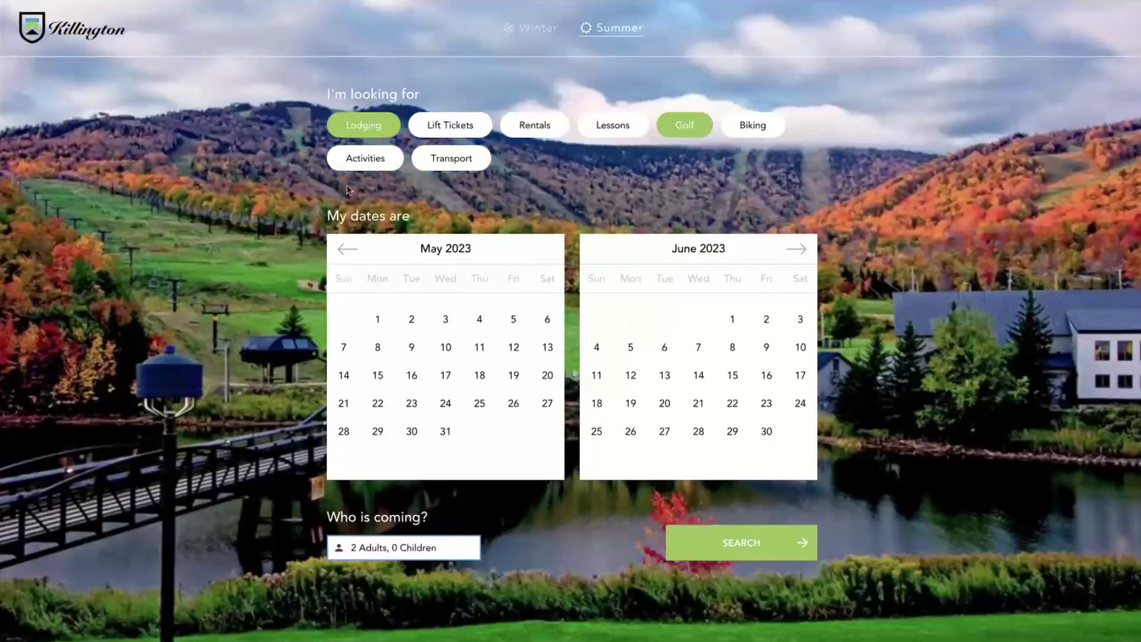
- Page the calendars back to June and July 2022
{"action": "left_click", "coordinate": [342, 248]}
{"action": "left_click", "coordinate": [342, 248]}
{"action": "left_click", "coordinate": [341, 249]}
{"action": "left_click", "coordinate": [342, 249]}
{"action": "left_click", "coordinate": [342, 248]}
{"action": "left_click", "coordinate": [341, 248]}
{"action": "left_click", "coordinate": [341, 249]}
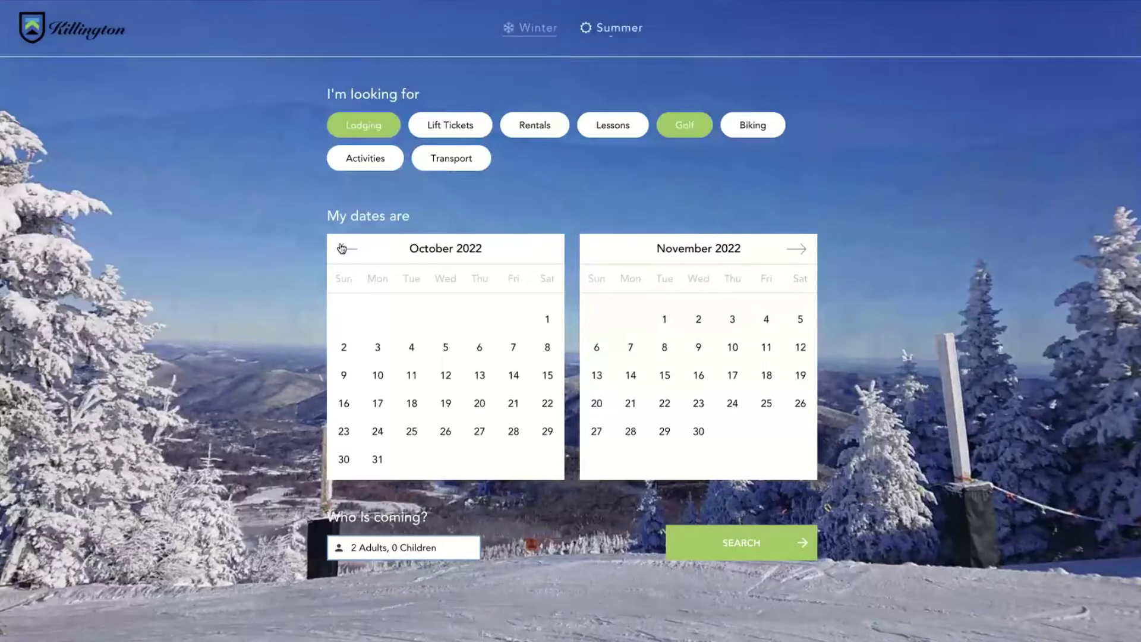
{"action": "left_click", "coordinate": [342, 249]}
{"action": "left_click", "coordinate": [341, 249]}
{"action": "left_click", "coordinate": [341, 249]}
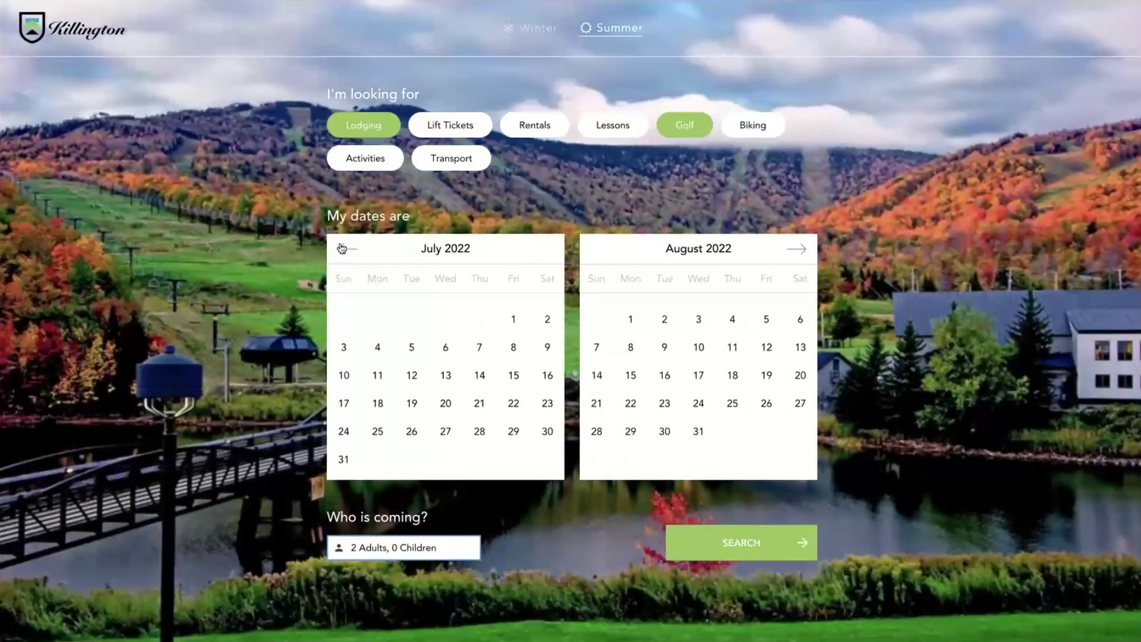
{"action": "left_click", "coordinate": [342, 248]}
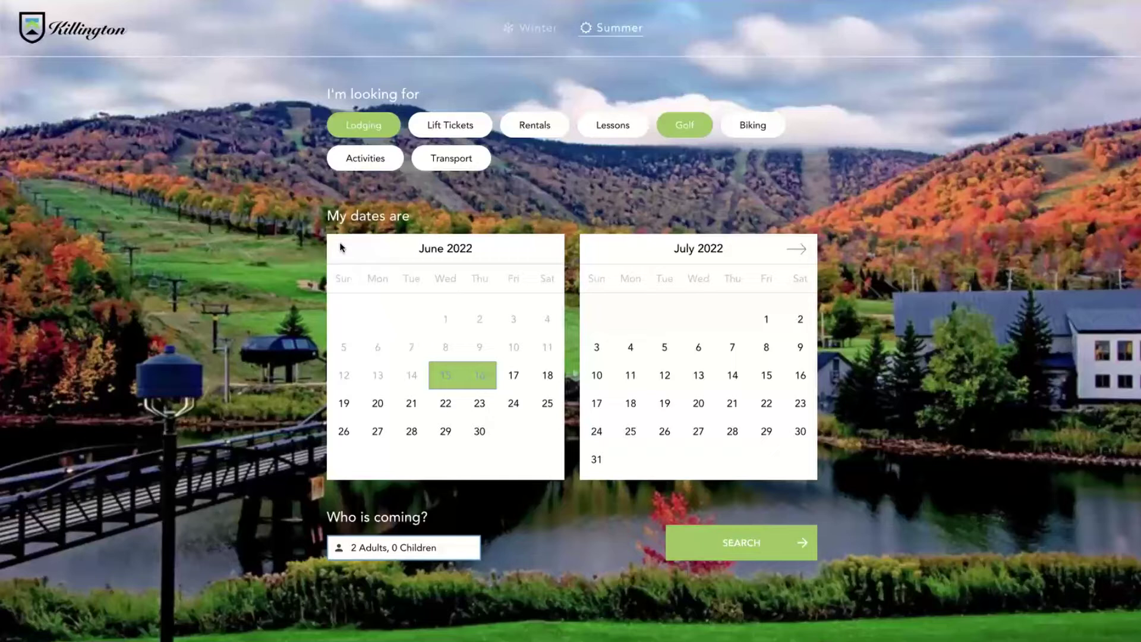
- Try adding Lift Tickets, Rentals, Lessons and Biking to the selected Lodging and Golf products
{"action": "left_click", "coordinate": [436, 132]}
{"action": "left_click", "coordinate": [534, 123]}
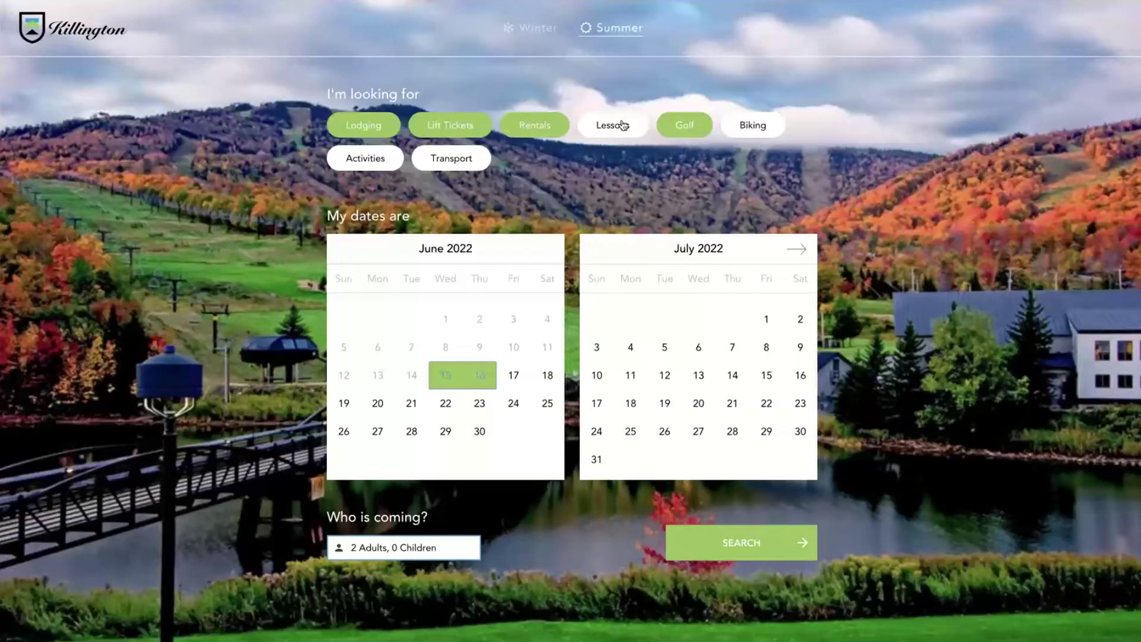
{"action": "left_click", "coordinate": [622, 124]}
{"action": "left_click", "coordinate": [750, 126]}
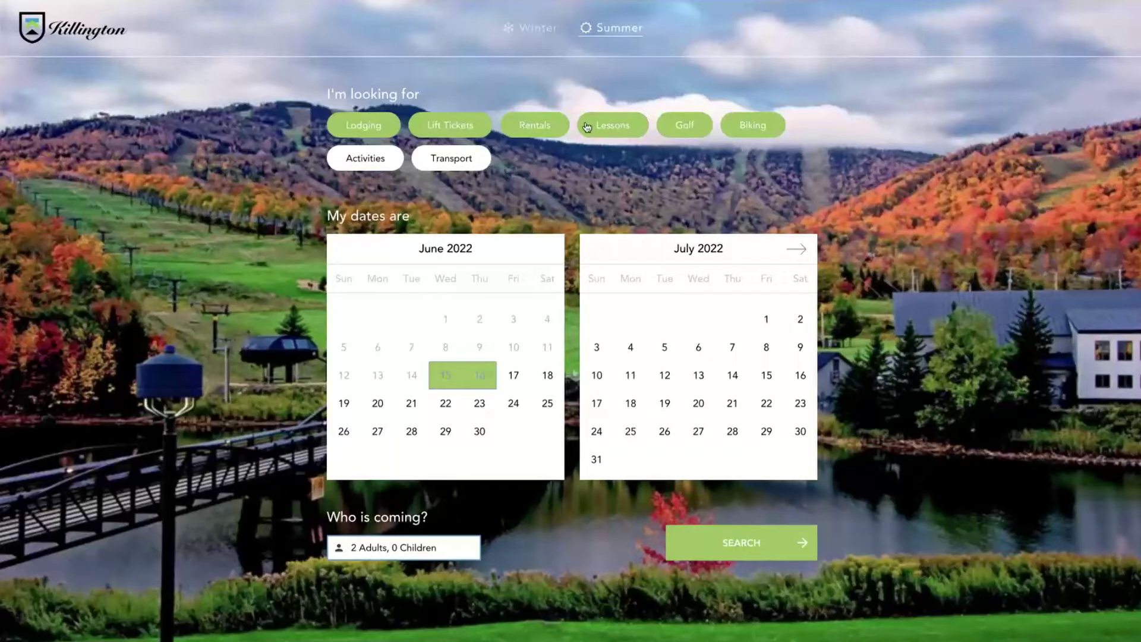
{"action": "left_click", "coordinate": [614, 130]}
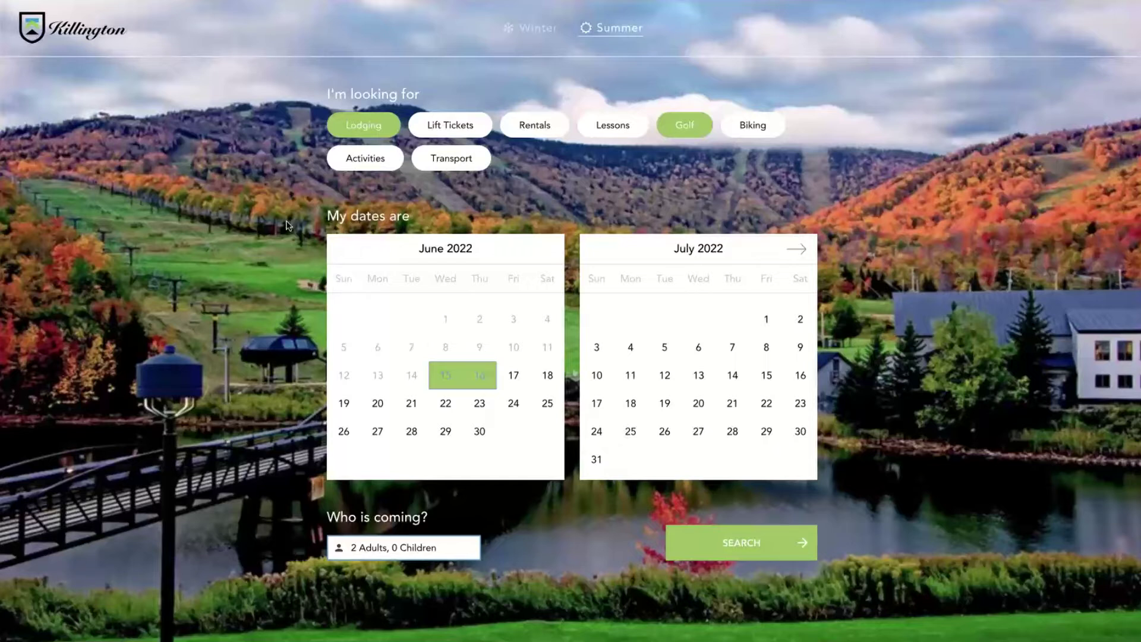
- Search Lodging and Golf for 2 adults and 1 child from June 30 to July 4, 2022
{"action": "left_click", "coordinate": [451, 546]}
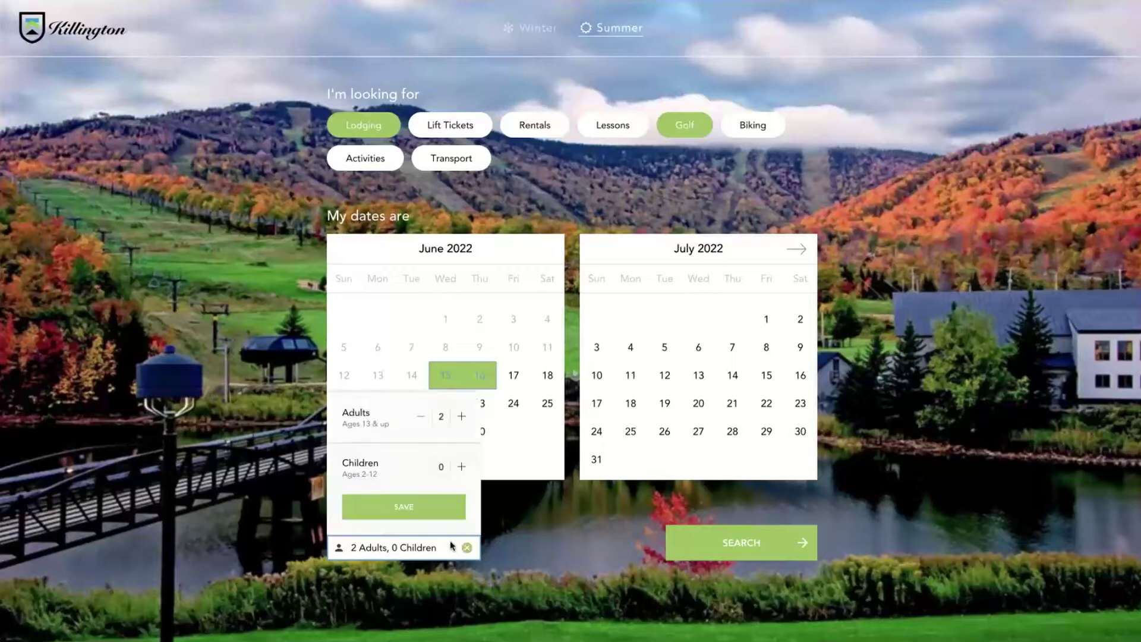
{"action": "left_click", "coordinate": [461, 467]}
{"action": "left_click", "coordinate": [630, 348]}
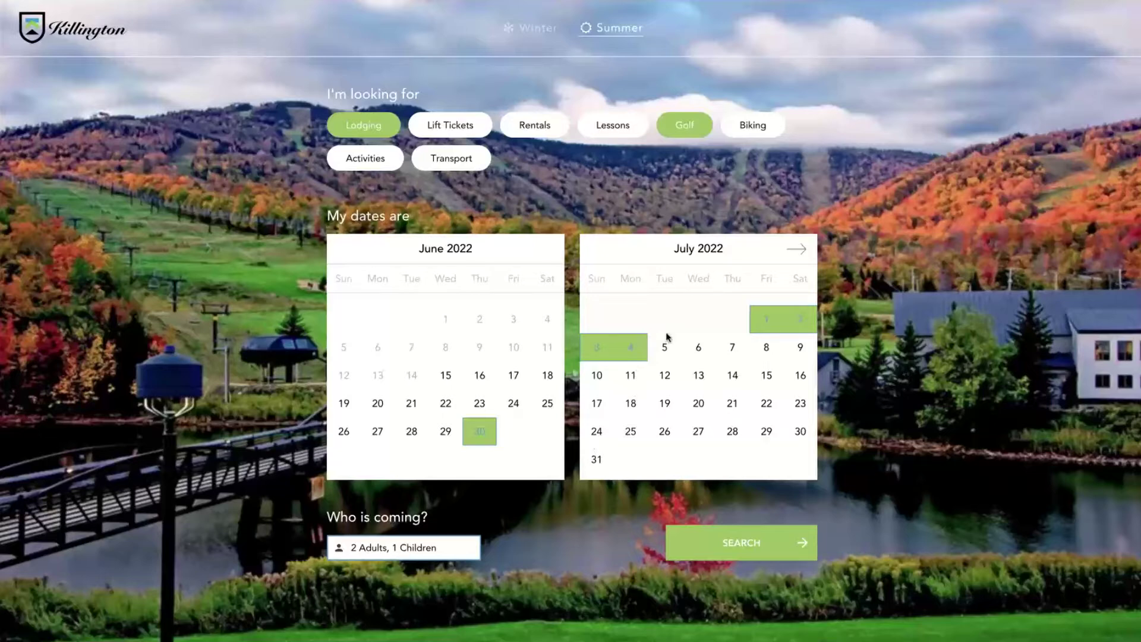
{"action": "left_click", "coordinate": [747, 551]}
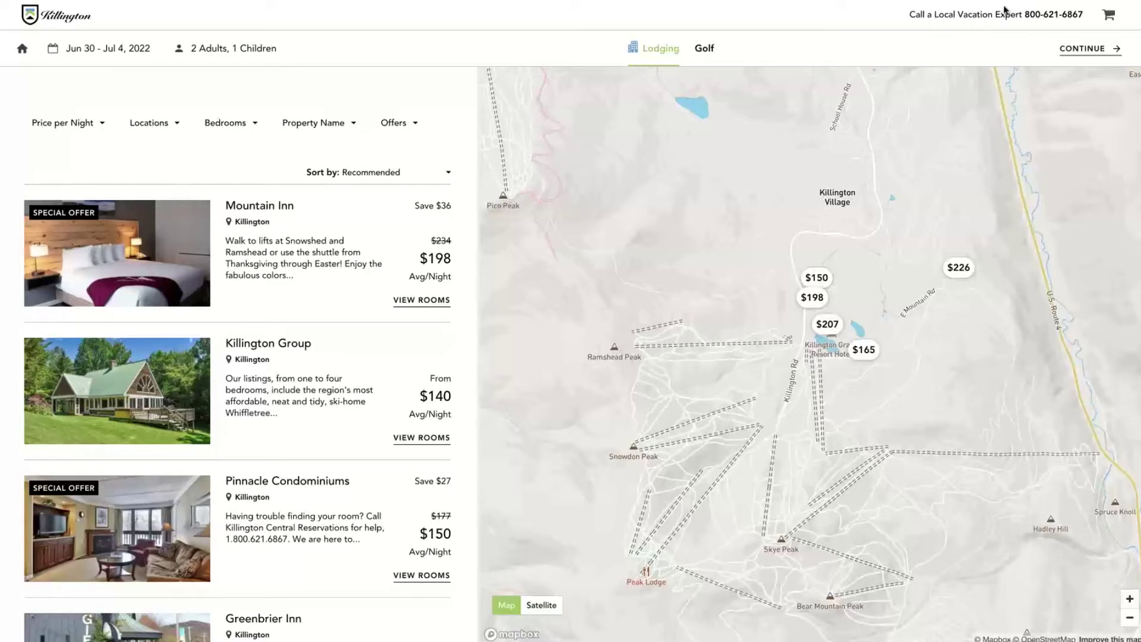
- Compare the Golf and Lodging pages and examine the lodging filters for price, location, bedrooms, property name and offers
{"action": "left_click", "coordinate": [703, 47]}
{"action": "left_click", "coordinate": [643, 48]}
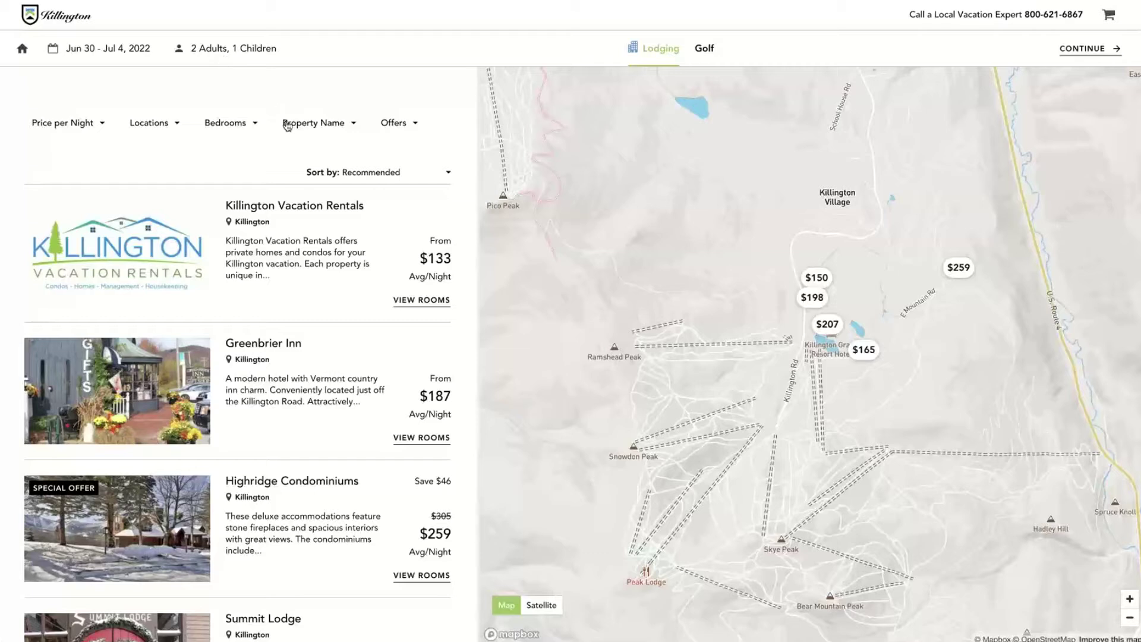
{"action": "left_click", "coordinate": [84, 123]}
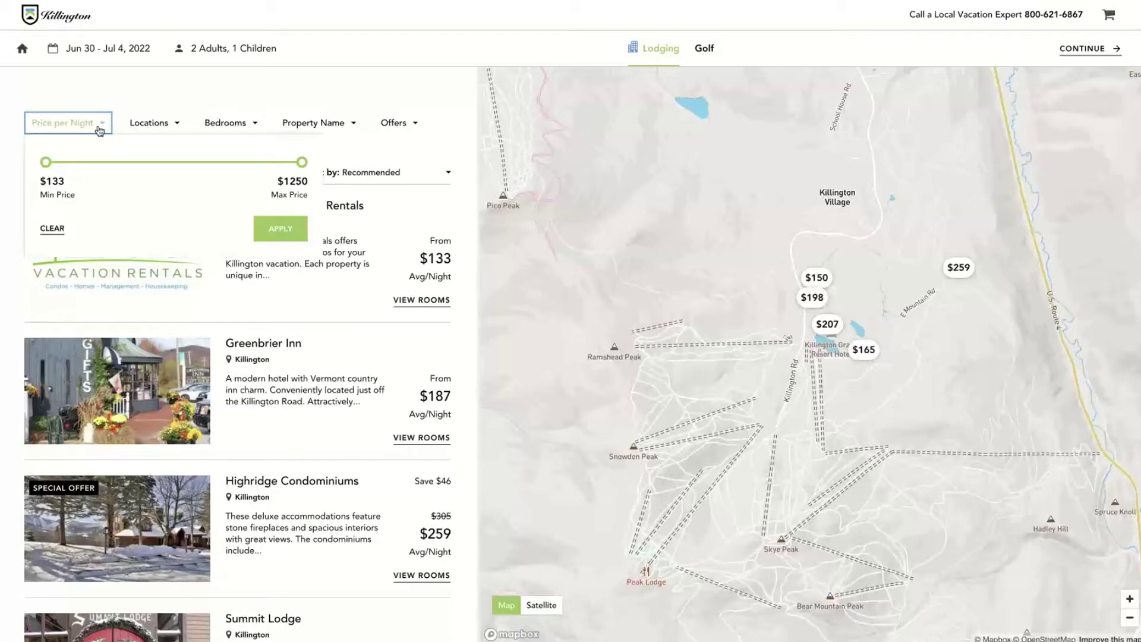
{"action": "left_click_drag", "start_coordinate": [301, 162], "coordinate": [254, 163]}
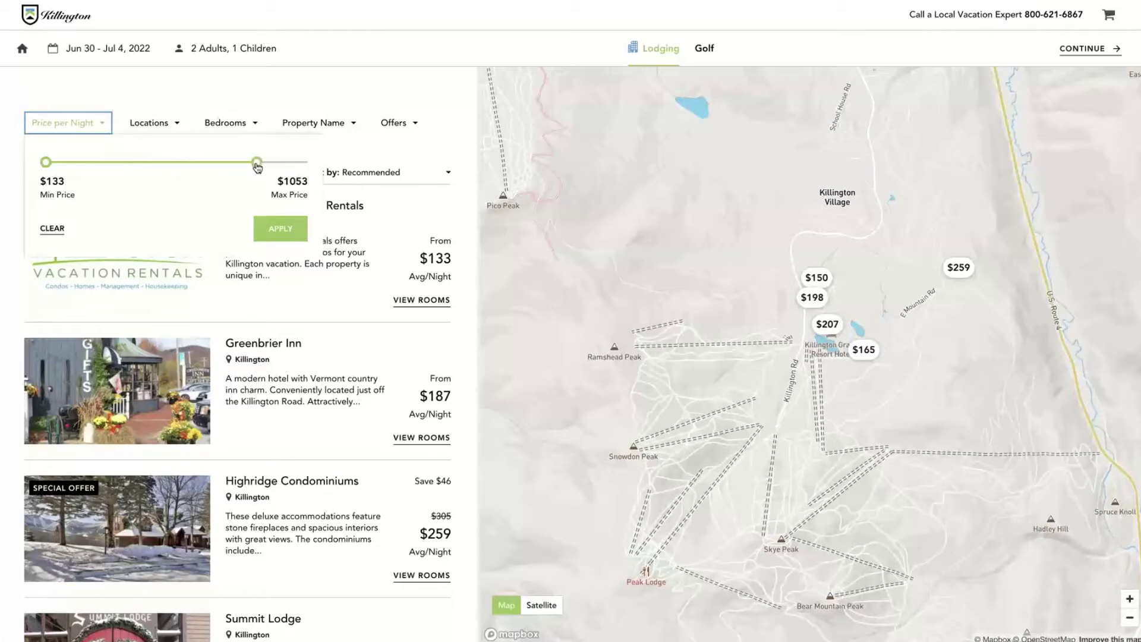
{"action": "left_click", "coordinate": [168, 121]}
{"action": "left_click", "coordinate": [238, 125]}
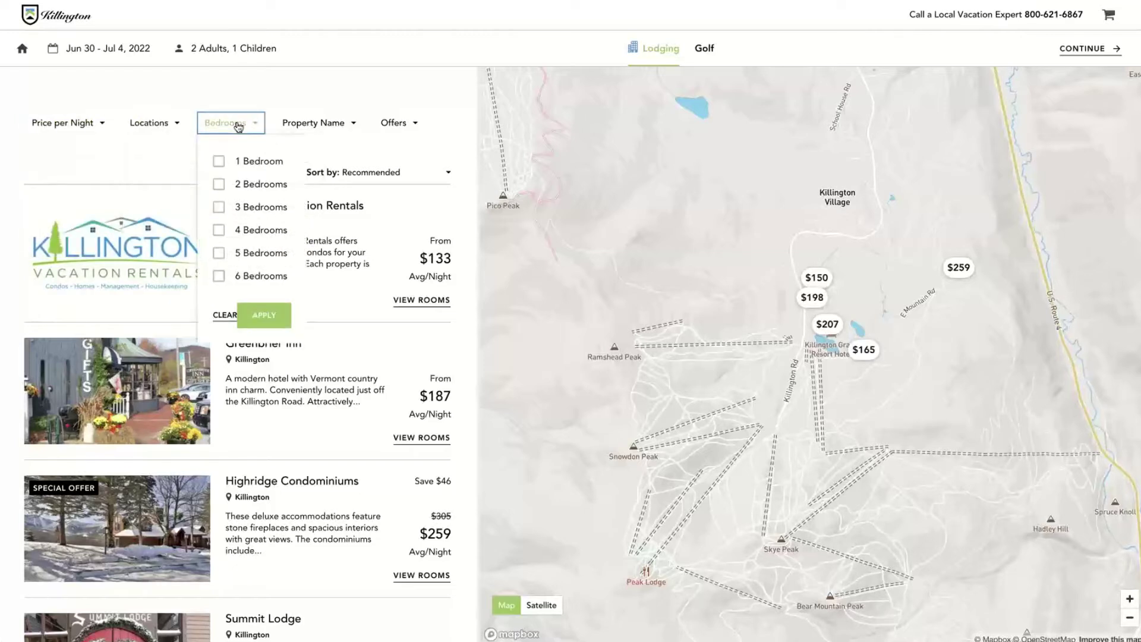
{"action": "left_click", "coordinate": [330, 124]}
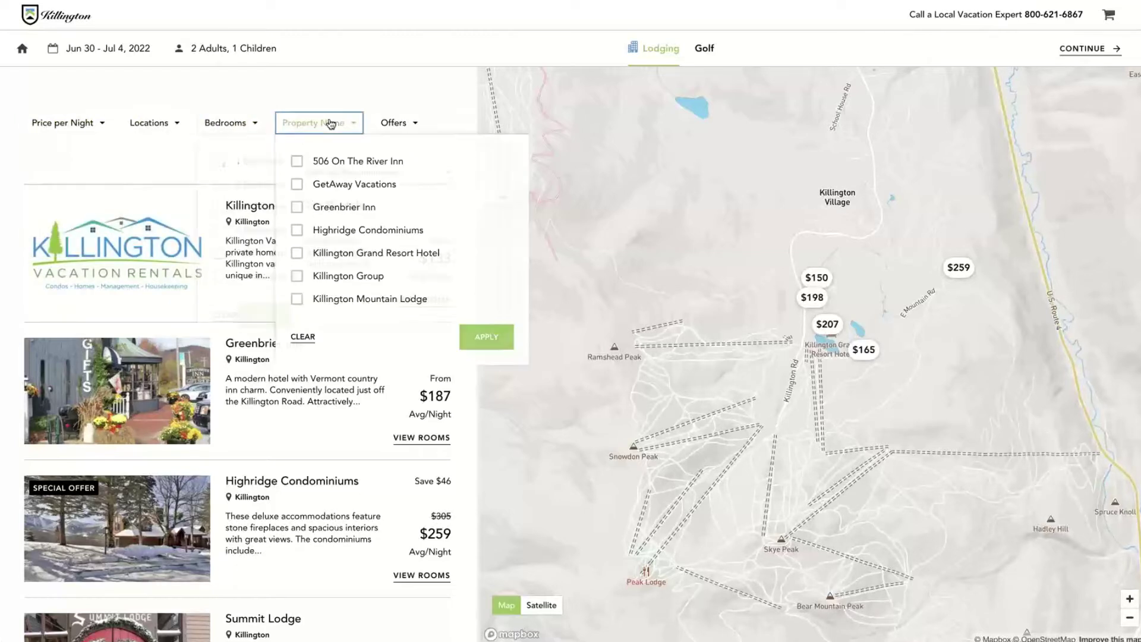
{"action": "left_click", "coordinate": [398, 126]}
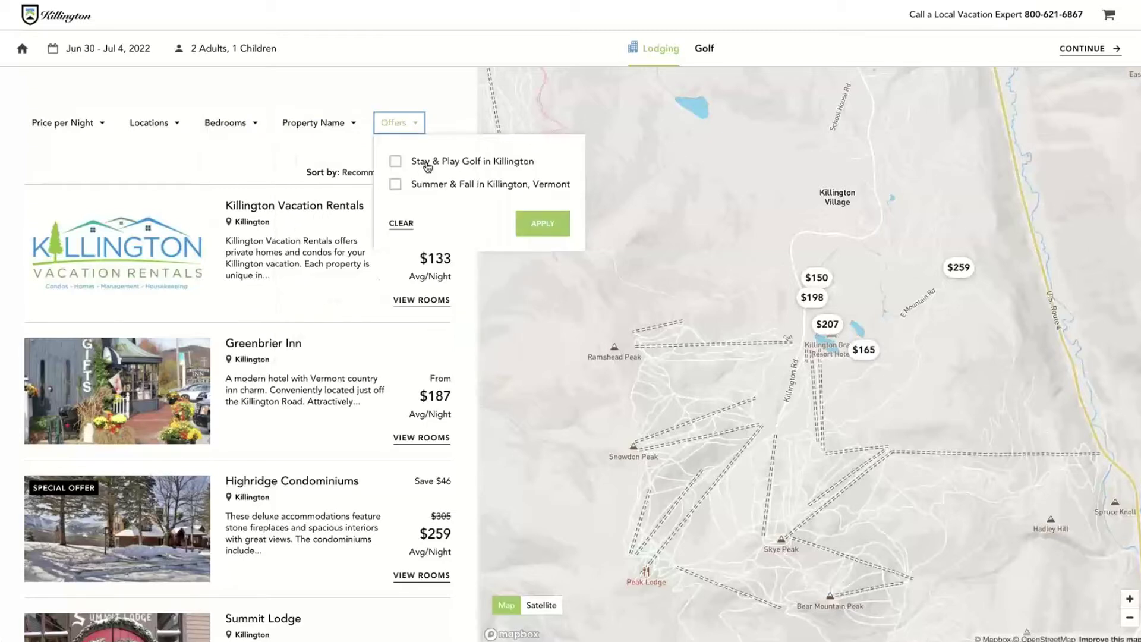
{"action": "left_click", "coordinate": [453, 73]}
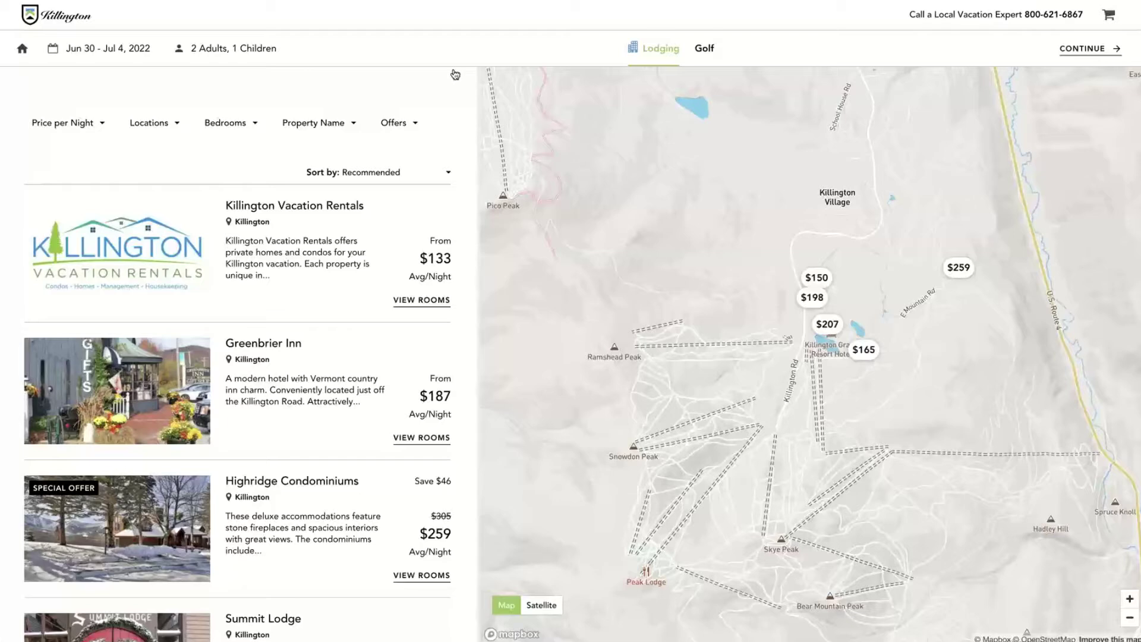
- Look through the lodging list and try widening it against the map before narrowing it back
{"action": "scroll", "coordinate": [455, 74], "scroll_direction": "down", "scroll_amount": 1}
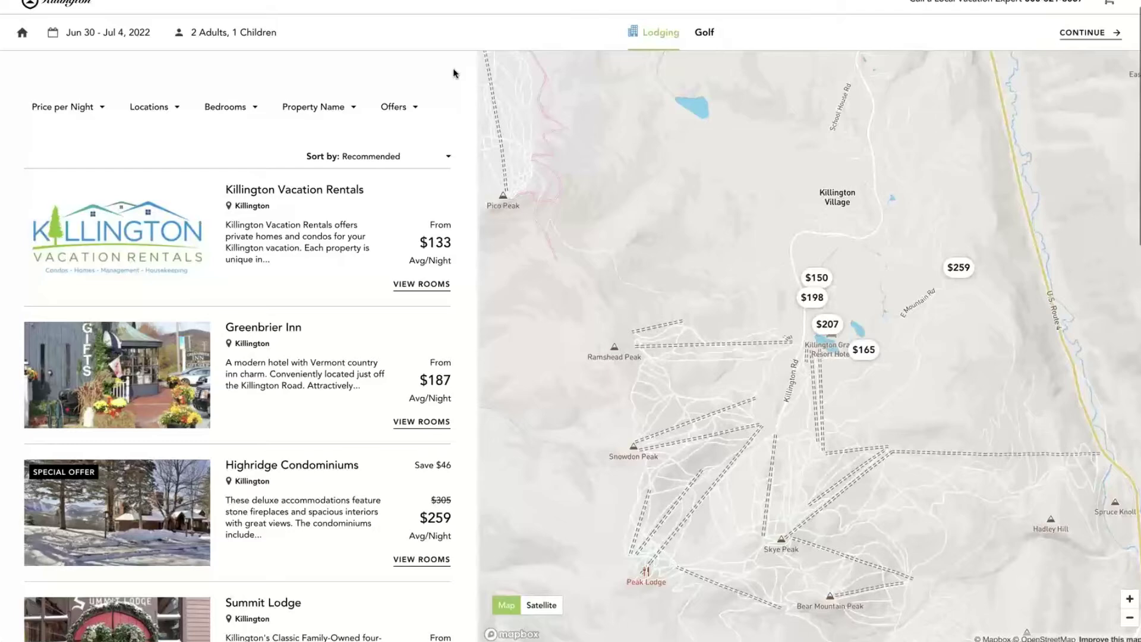
{"action": "scroll", "coordinate": [455, 75], "scroll_direction": "down", "scroll_amount": 8}
{"action": "mouse_move", "coordinate": [831, 322]}
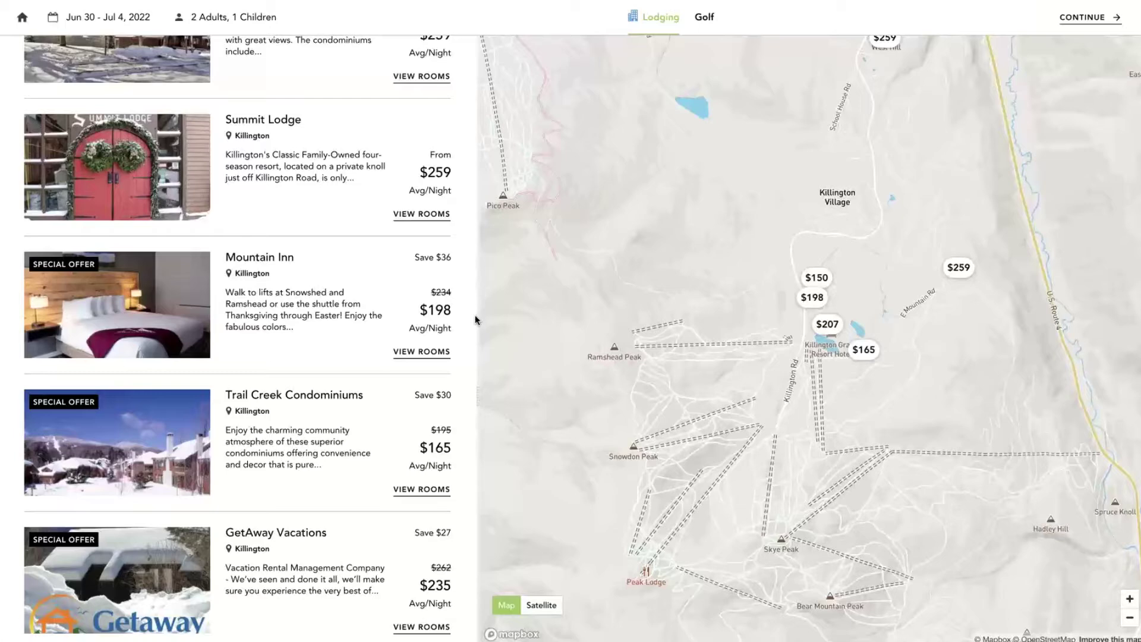
{"action": "left_click_drag", "start_coordinate": [477, 316], "coordinate": [493, 316]}
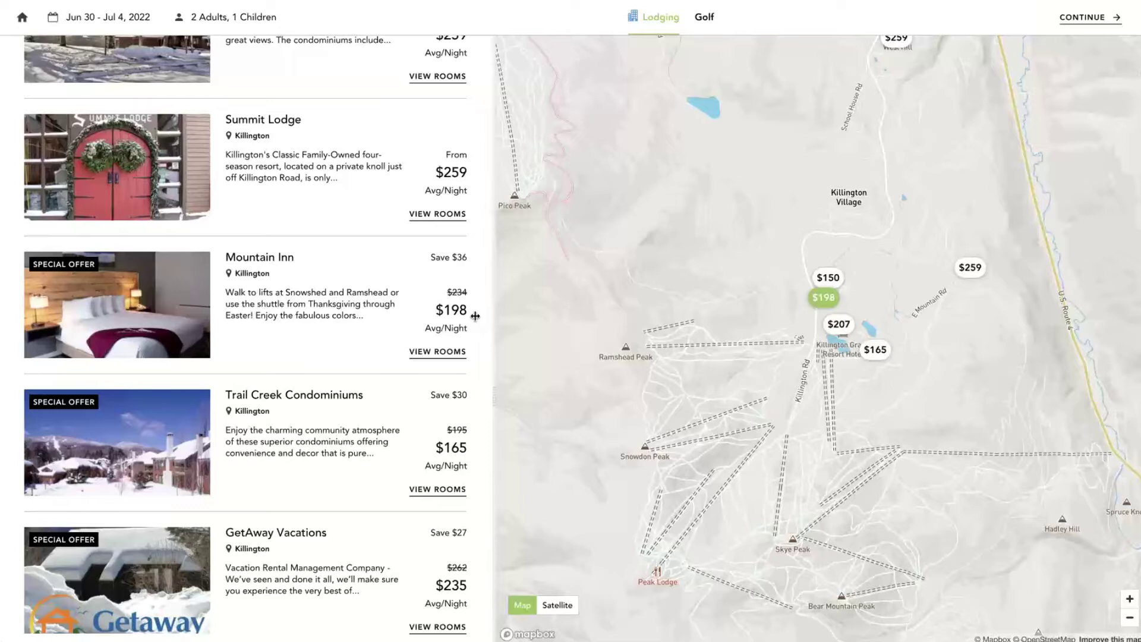
{"action": "left_click_drag", "start_coordinate": [475, 316], "coordinate": [722, 296]}
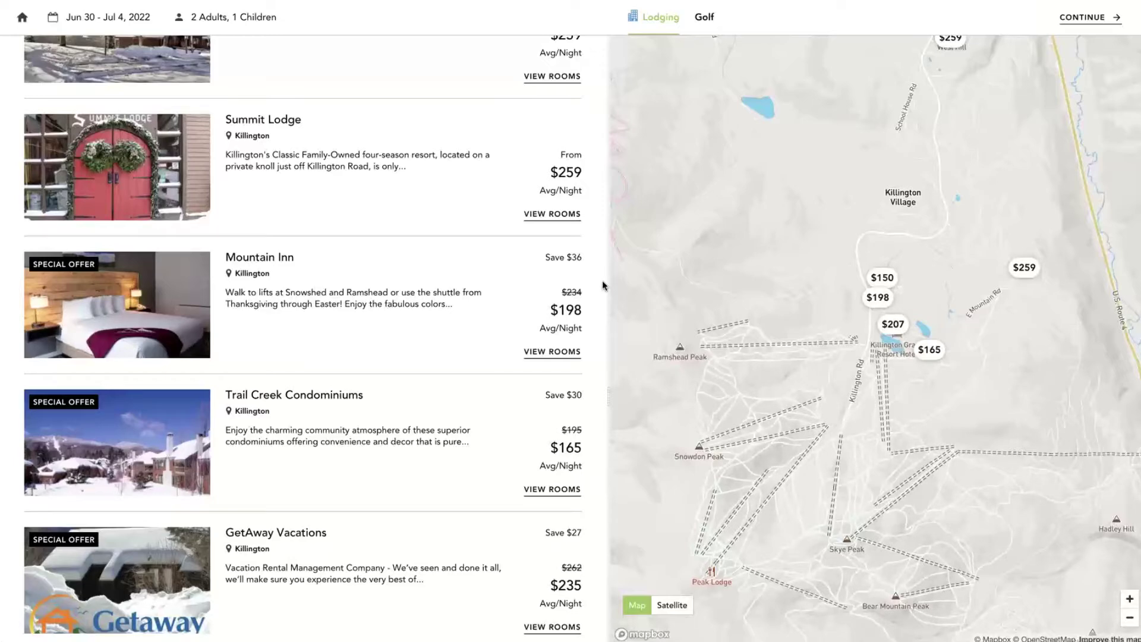
{"action": "left_click_drag", "start_coordinate": [603, 282], "coordinate": [600, 281]}
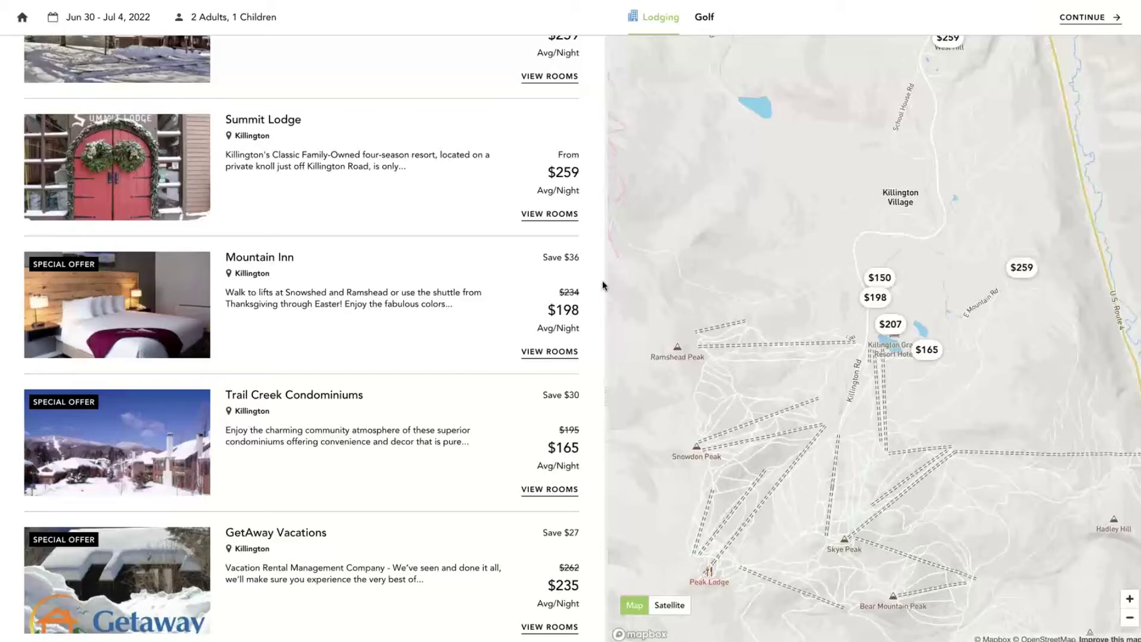
{"action": "left_click_drag", "start_coordinate": [602, 280], "coordinate": [492, 282]}
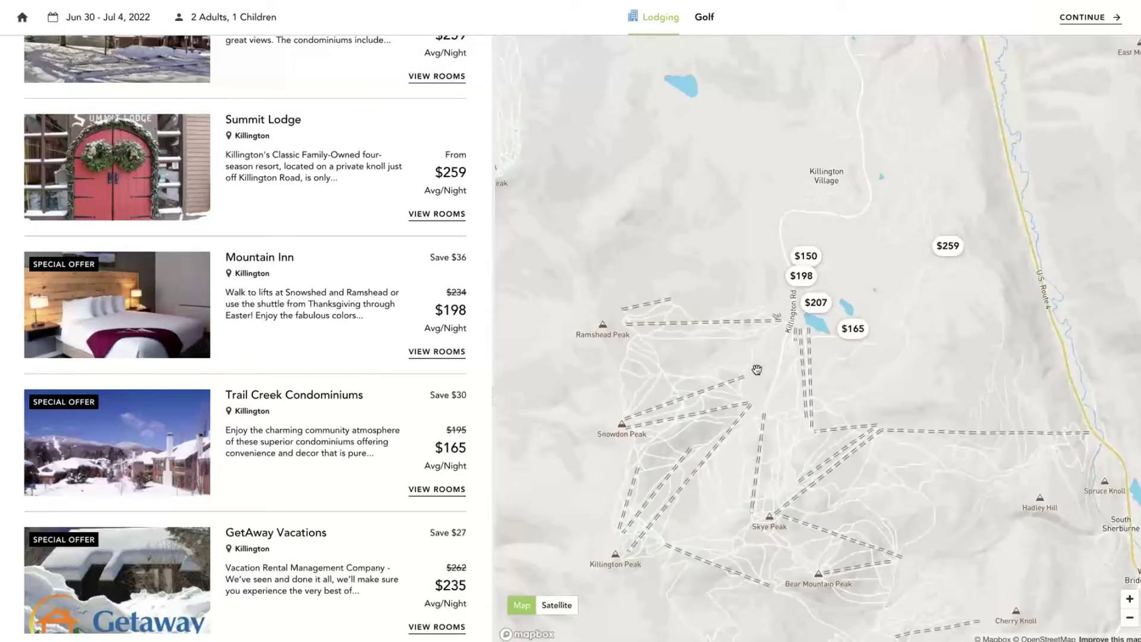
- Examine the lodging locations on the map up close, in Satellite view and back in Map view
{"action": "scroll", "coordinate": [756, 370], "scroll_direction": "up", "scroll_amount": 5}
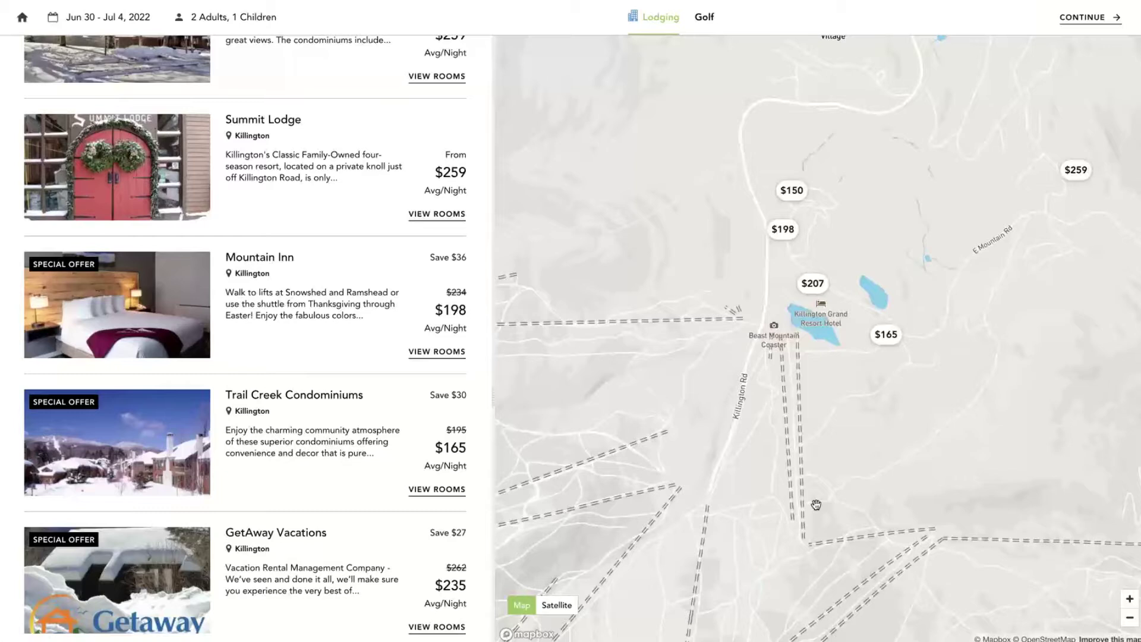
{"action": "left_click_drag", "start_coordinate": [816, 504], "coordinate": [820, 389]}
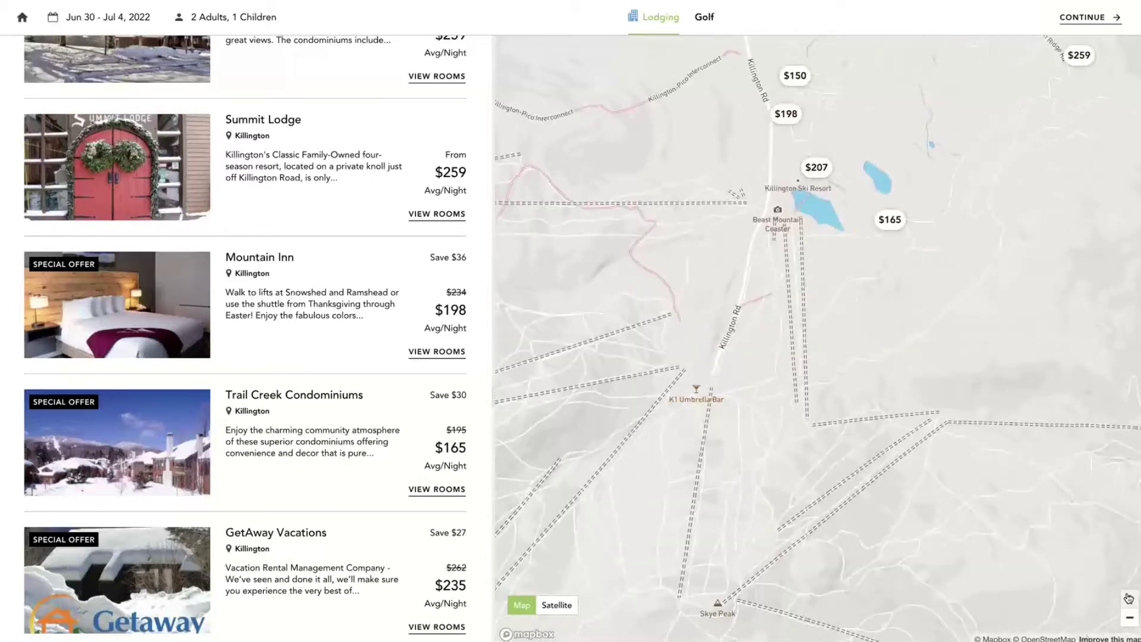
{"action": "left_click", "coordinate": [1127, 598]}
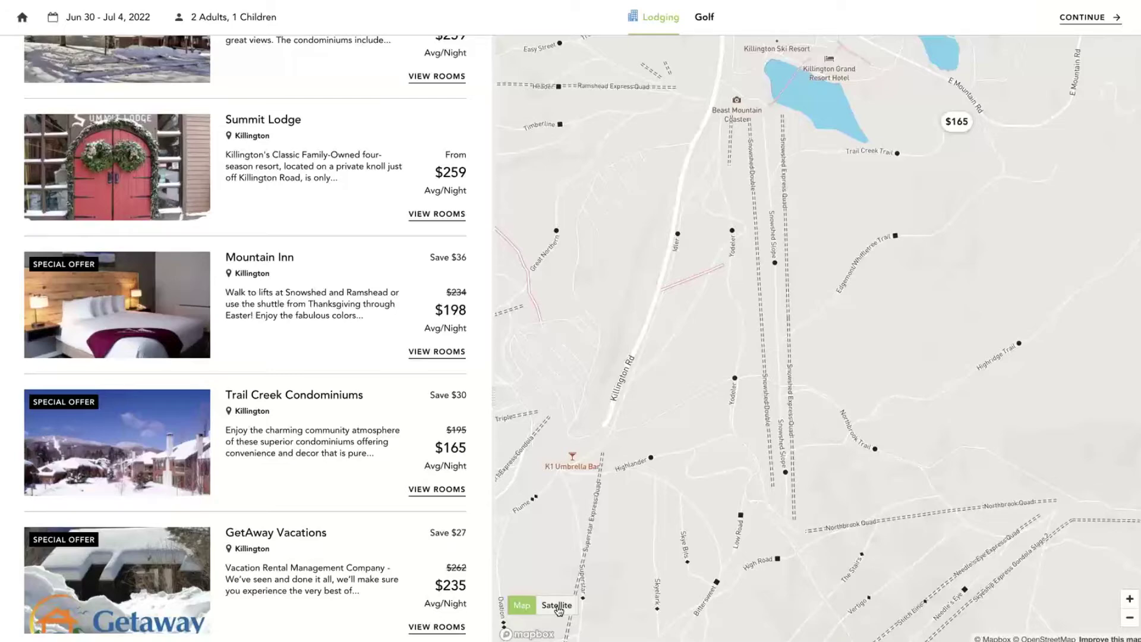
{"action": "left_click", "coordinate": [557, 606]}
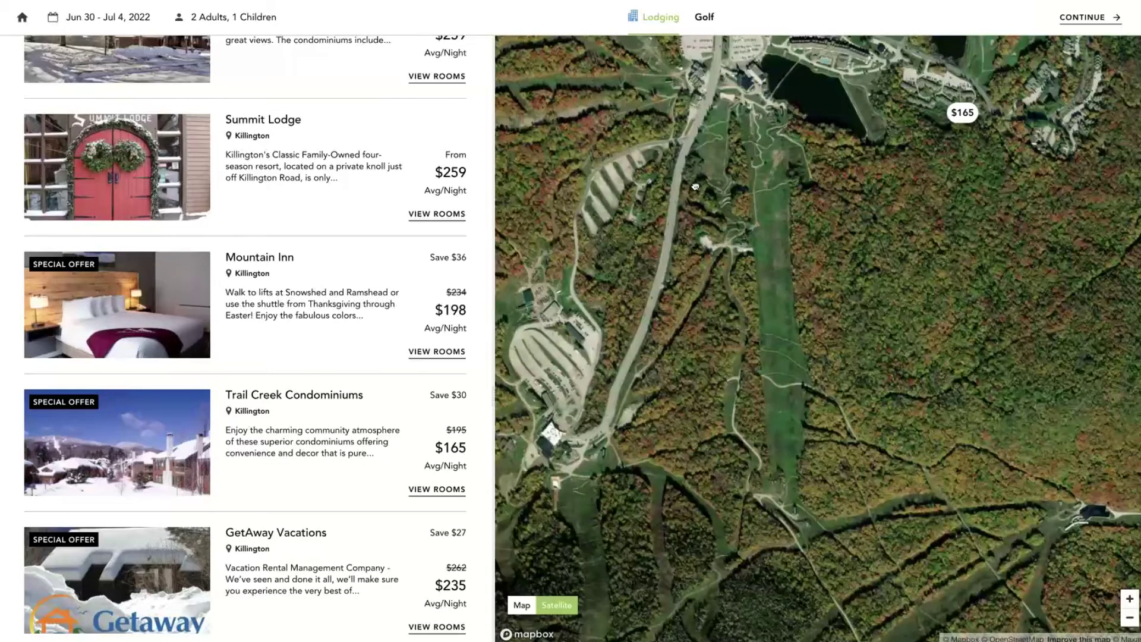
{"action": "left_click", "coordinate": [522, 605]}
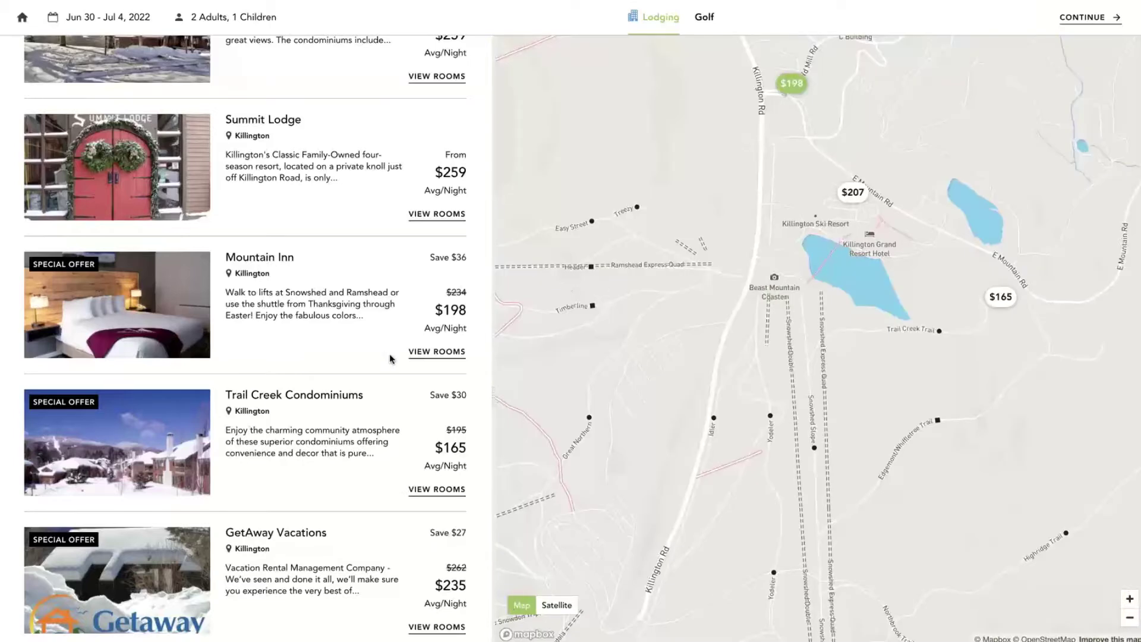
- Widen the lodging list slightly and open the room details of Mountain Inn
{"action": "left_click_drag", "start_coordinate": [493, 343], "coordinate": [569, 342]}
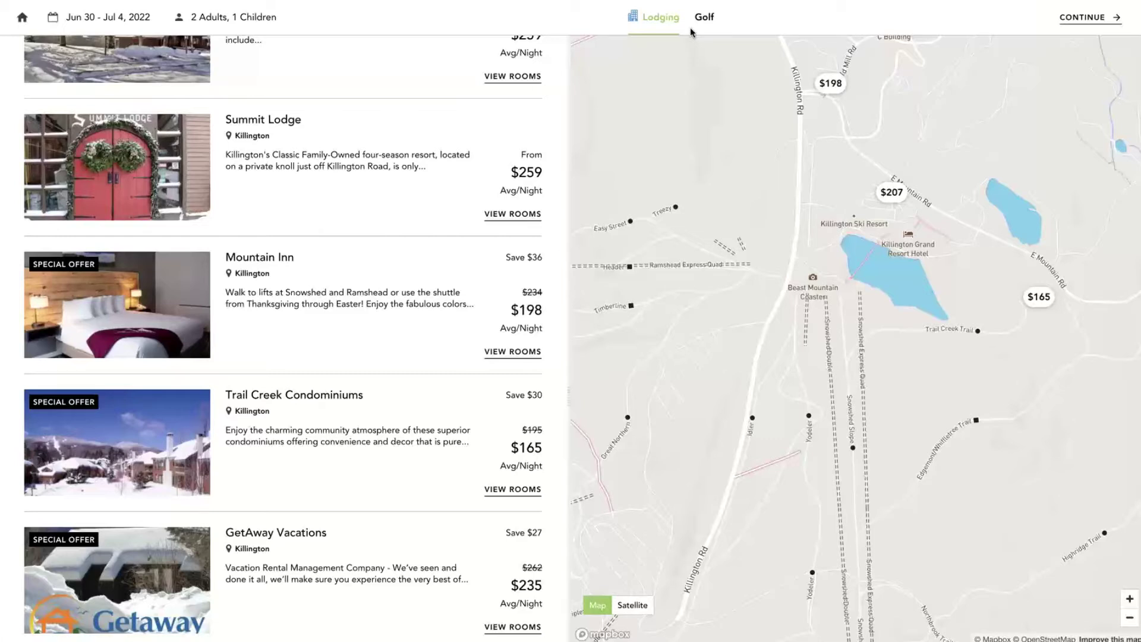
{"action": "left_click", "coordinate": [502, 351]}
{"action": "scroll", "coordinate": [408, 285], "scroll_direction": "up", "scroll_amount": 6}
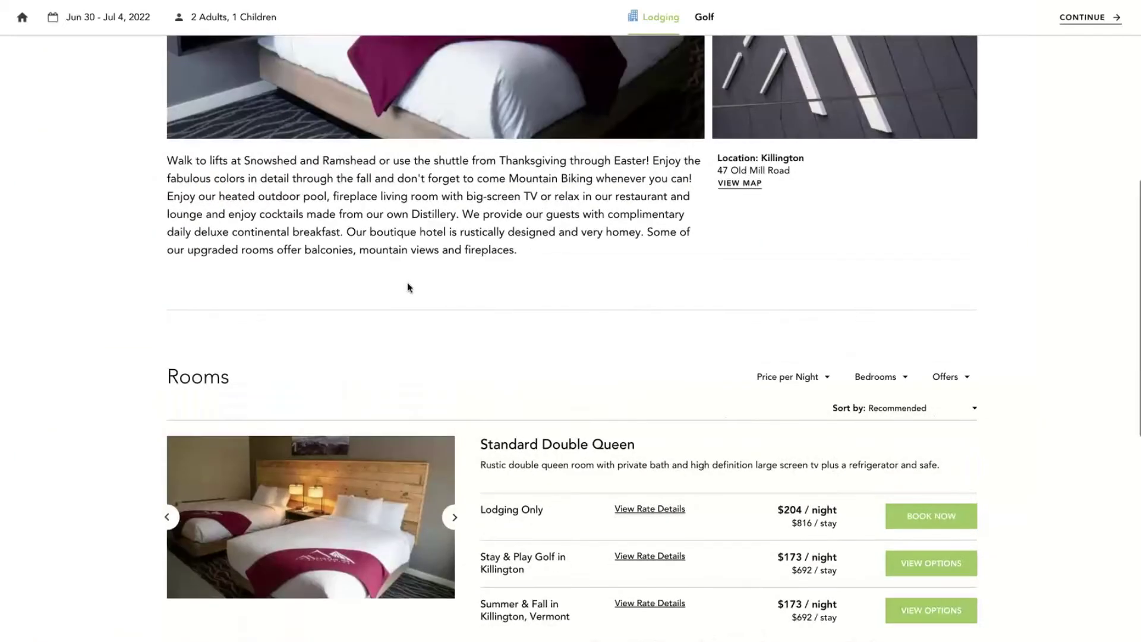
{"action": "scroll", "coordinate": [407, 283], "scroll_direction": "up", "scroll_amount": 2}
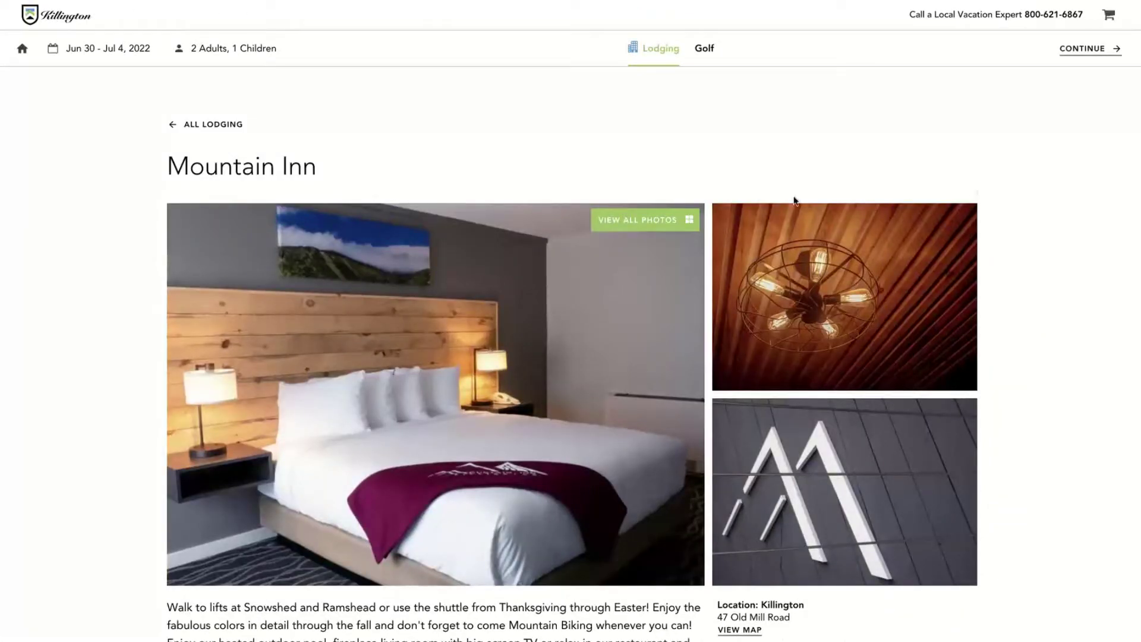
- Browse the Mountain Inn photo gallery, then close it and go to the Rooms section
{"action": "left_click", "coordinate": [615, 229]}
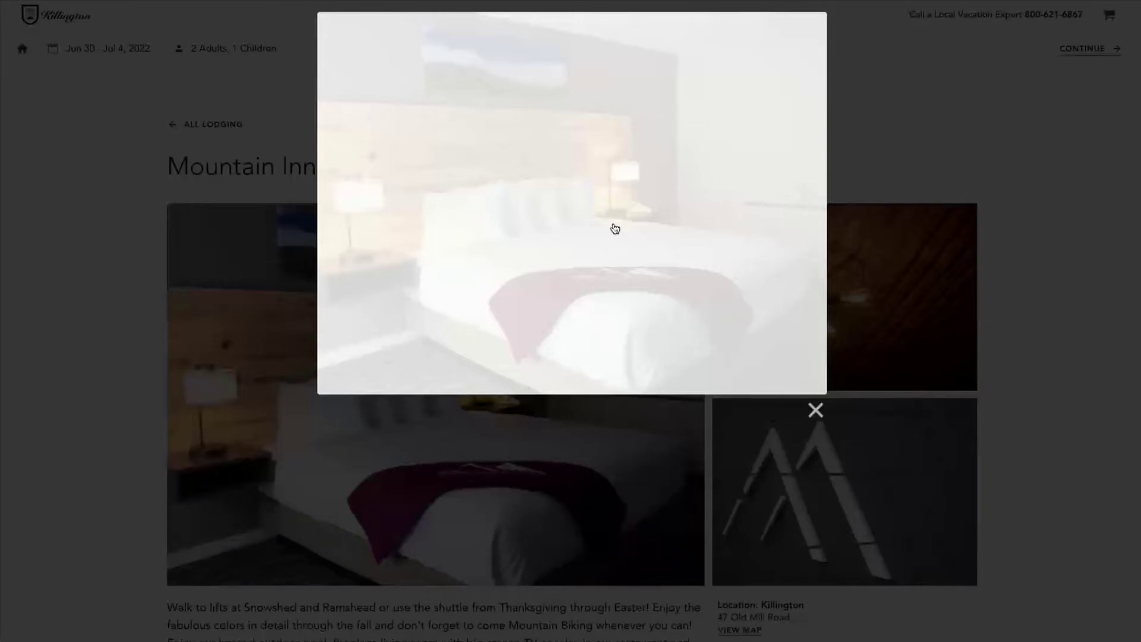
{"action": "left_click", "coordinate": [802, 196]}
{"action": "left_click", "coordinate": [802, 196]}
{"action": "left_click", "coordinate": [815, 410]}
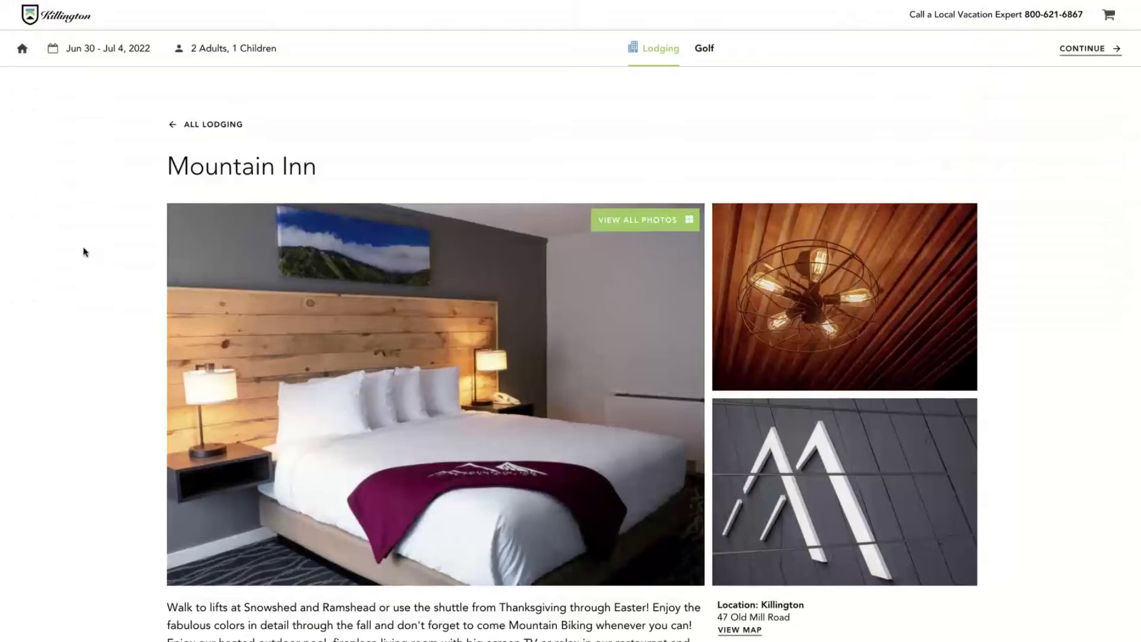
{"action": "scroll", "coordinate": [83, 251], "scroll_direction": "down", "scroll_amount": 6}
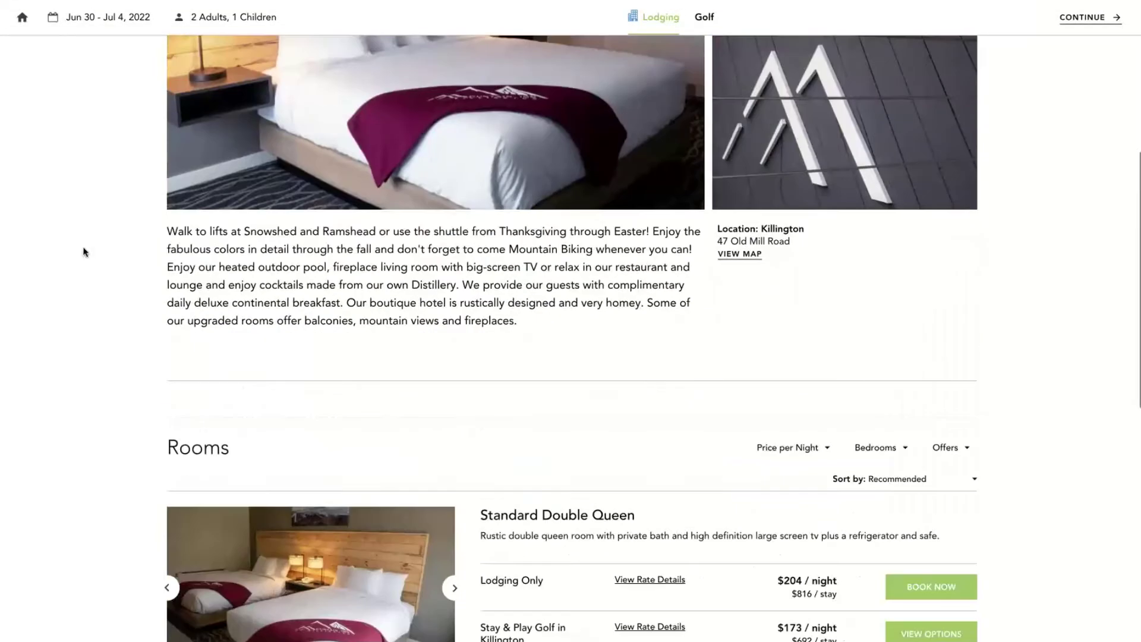
- Sort the Mountain Inn rooms by Special Offer and look through the Price per Night and Offers filters
{"action": "scroll", "coordinate": [83, 252], "scroll_direction": "down", "scroll_amount": 5}
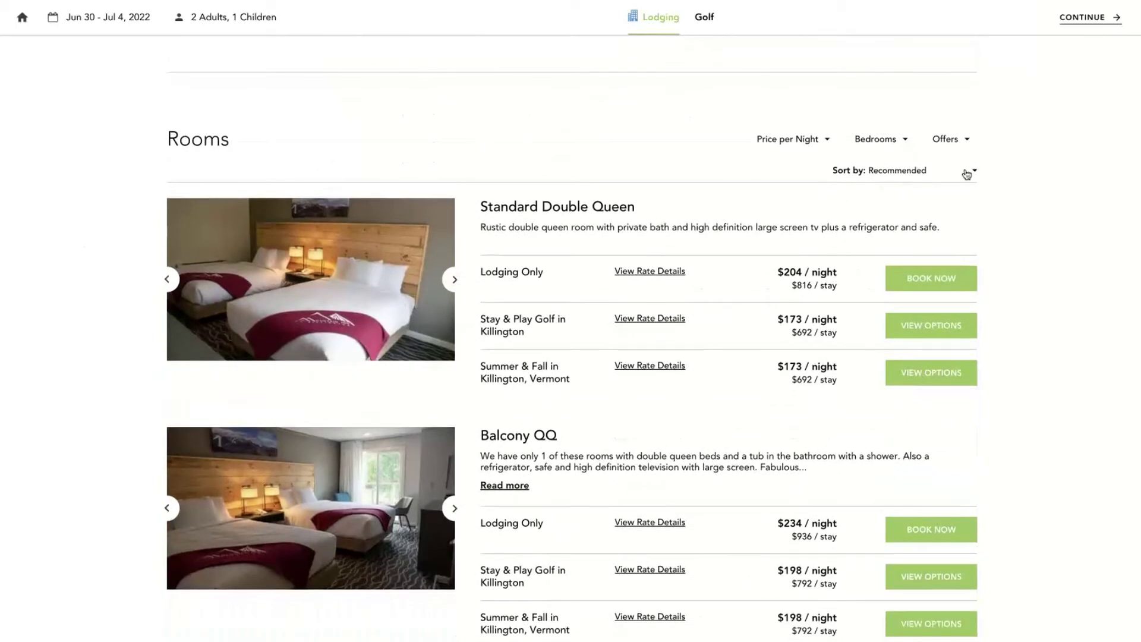
{"action": "left_click", "coordinate": [953, 219]}
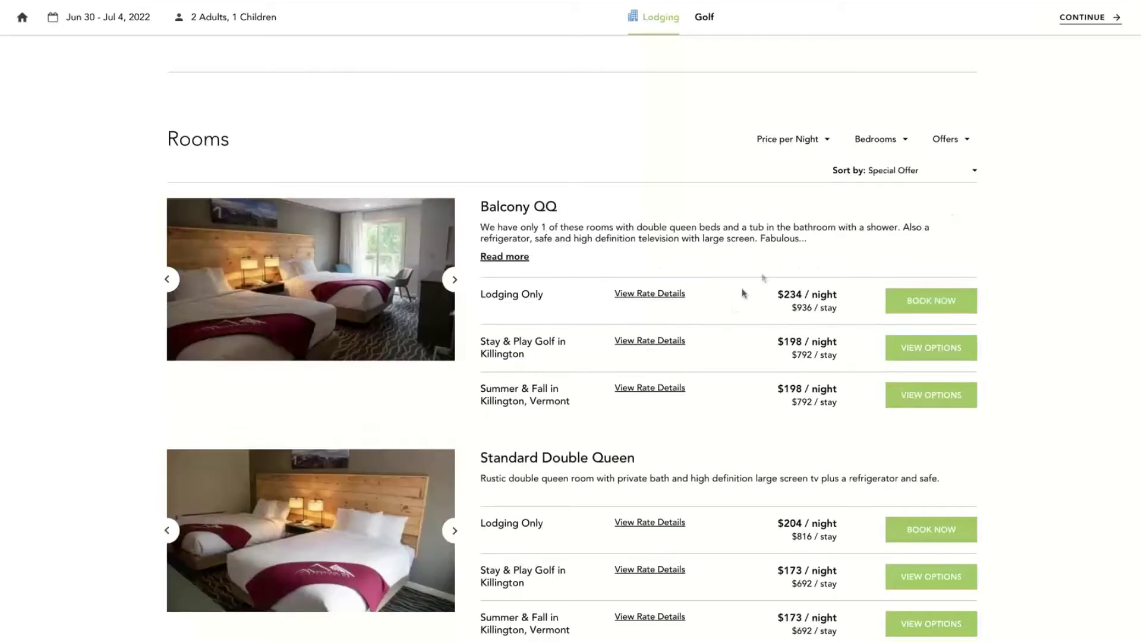
{"action": "left_click", "coordinate": [796, 139]}
{"action": "left_click", "coordinate": [1018, 104]}
{"action": "left_click", "coordinate": [947, 142]}
{"action": "left_click", "coordinate": [947, 179]}
{"action": "left_click", "coordinate": [951, 177]}
{"action": "left_click", "coordinate": [1068, 86]}
- Read the Balcony QQ room's Stay & Play Golf rate details, including package components and cancellation and deposit policies, and close them
{"action": "left_click", "coordinate": [670, 339]}
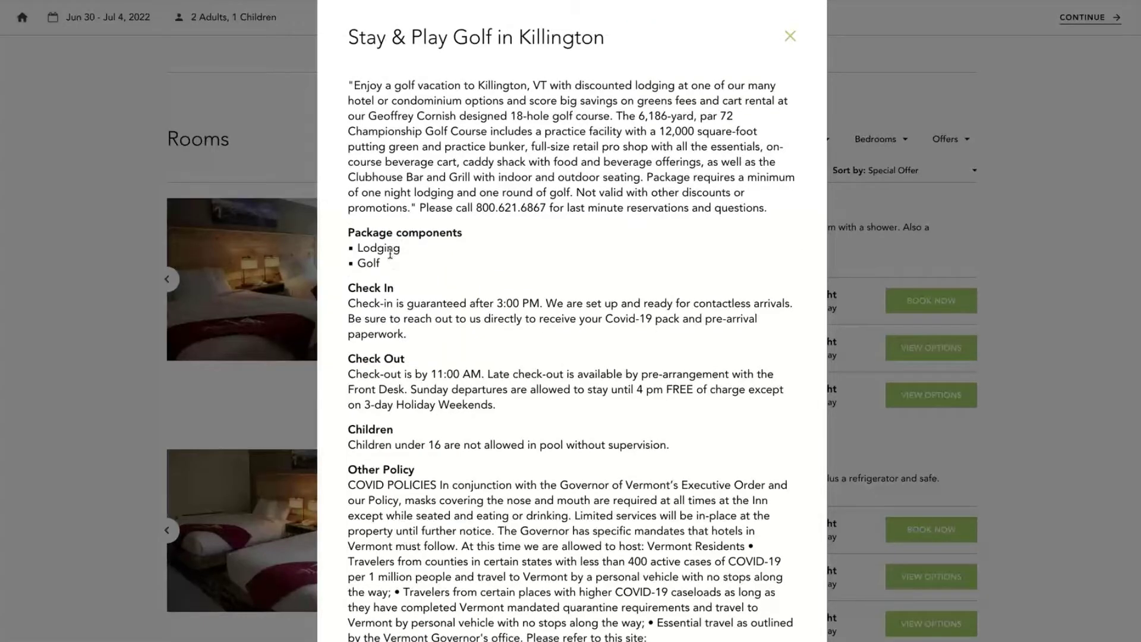
{"action": "left_click_drag", "start_coordinate": [348, 89], "coordinate": [721, 209]}
{"action": "left_click", "coordinate": [391, 252]}
{"action": "left_click_drag", "start_coordinate": [381, 264], "coordinate": [349, 234]}
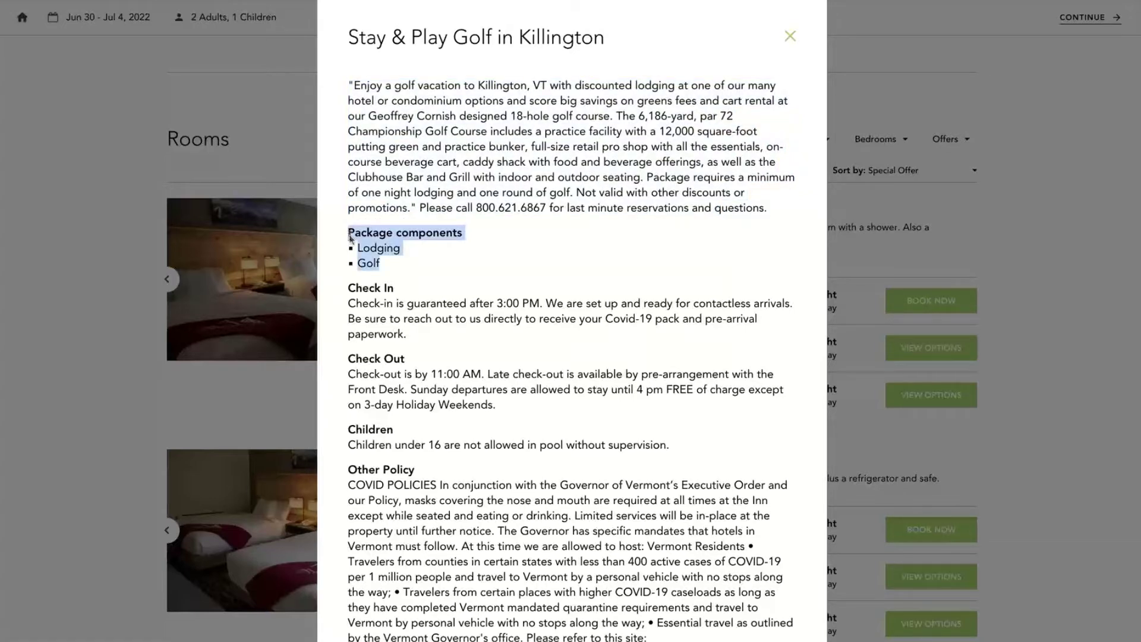
{"action": "left_click", "coordinate": [428, 277]}
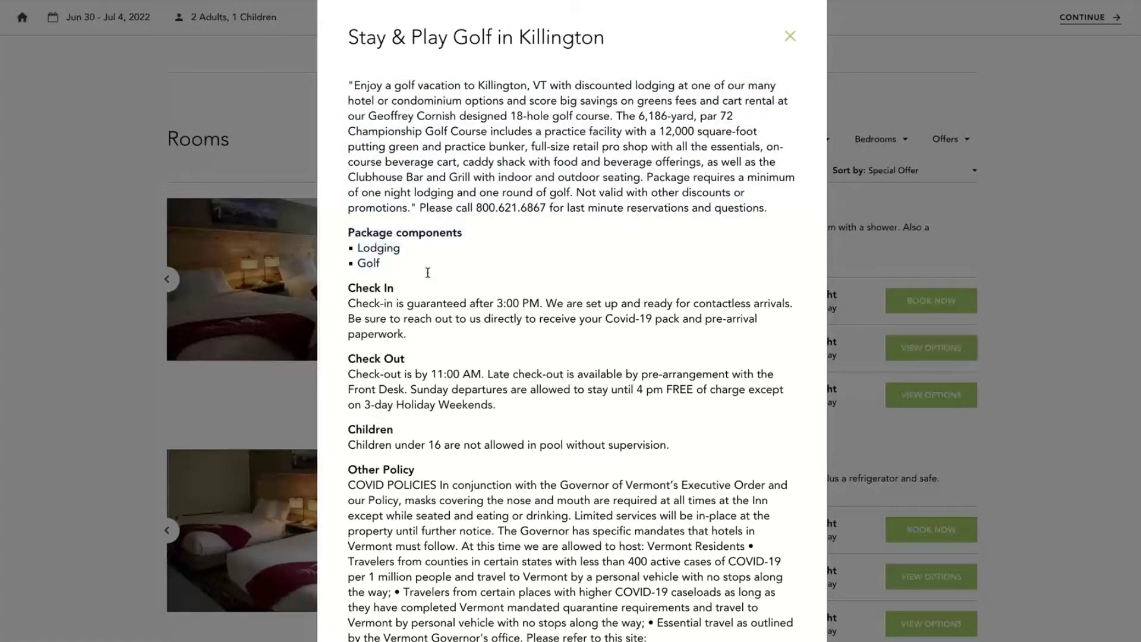
{"action": "scroll", "coordinate": [504, 384], "scroll_direction": "down", "scroll_amount": 5}
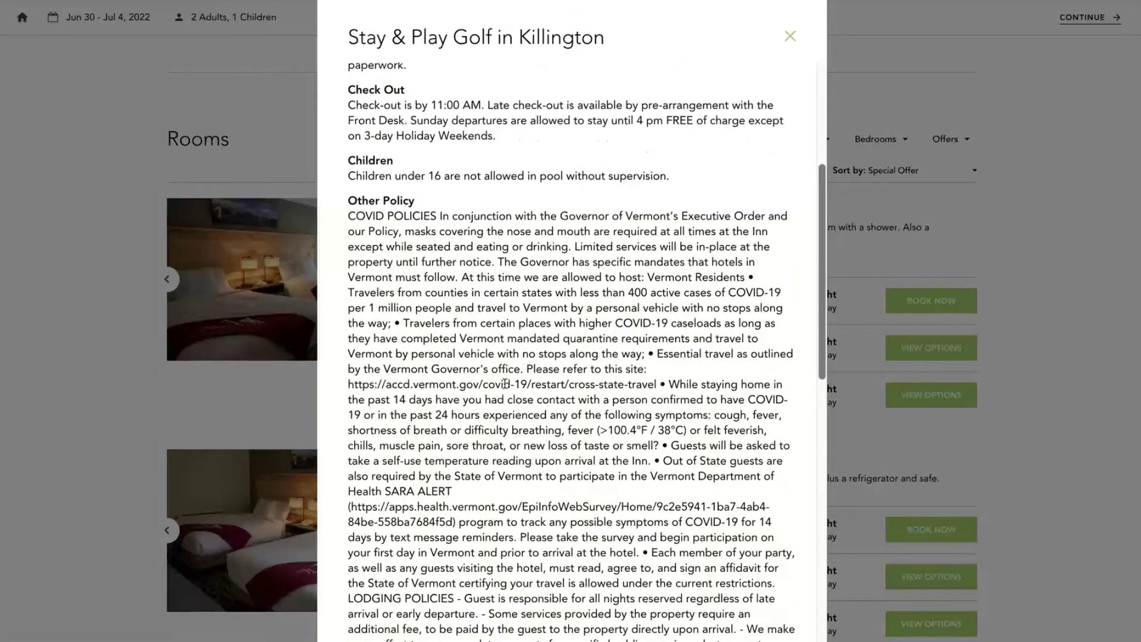
{"action": "scroll", "coordinate": [504, 384], "scroll_direction": "down", "scroll_amount": 12}
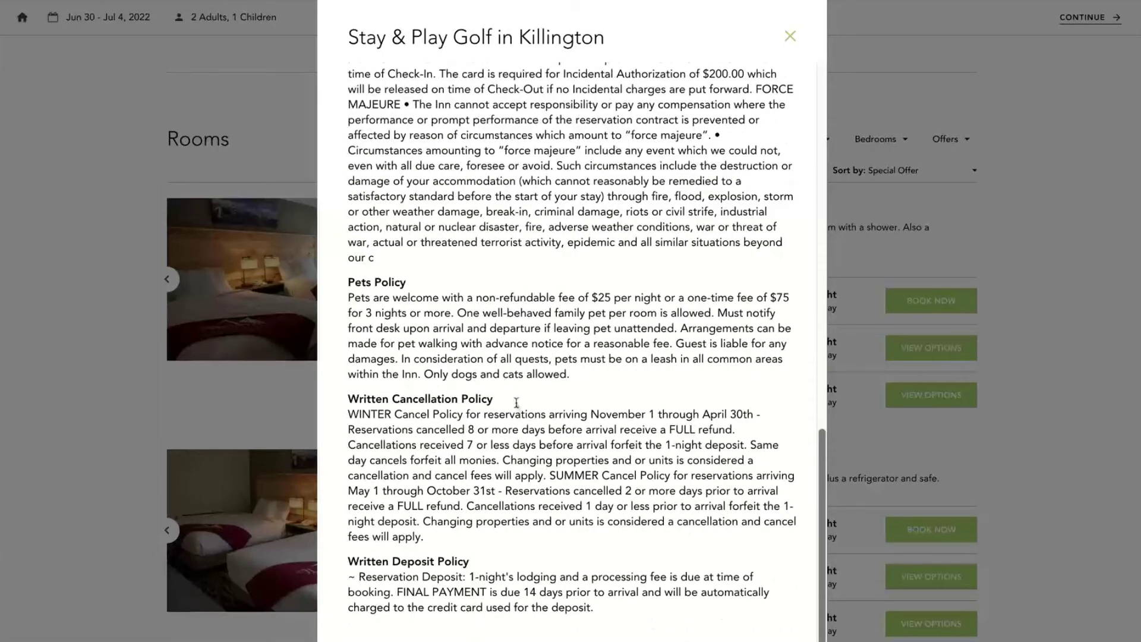
{"action": "left_click_drag", "start_coordinate": [612, 613], "coordinate": [341, 404]}
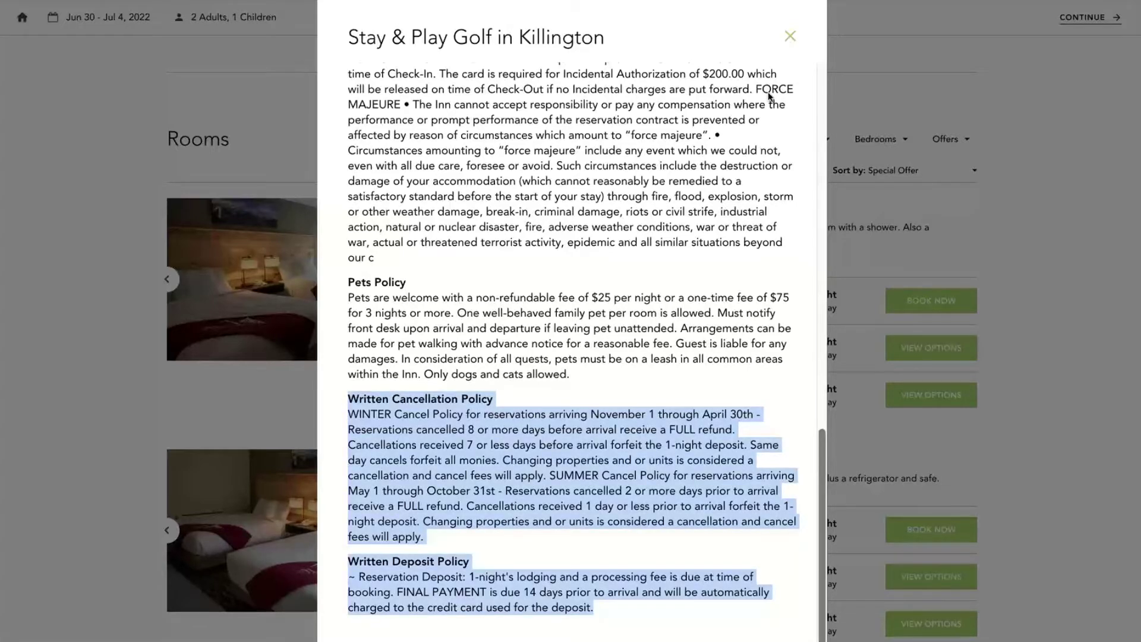
{"action": "left_click", "coordinate": [790, 39]}
{"action": "left_click", "coordinate": [789, 40]}
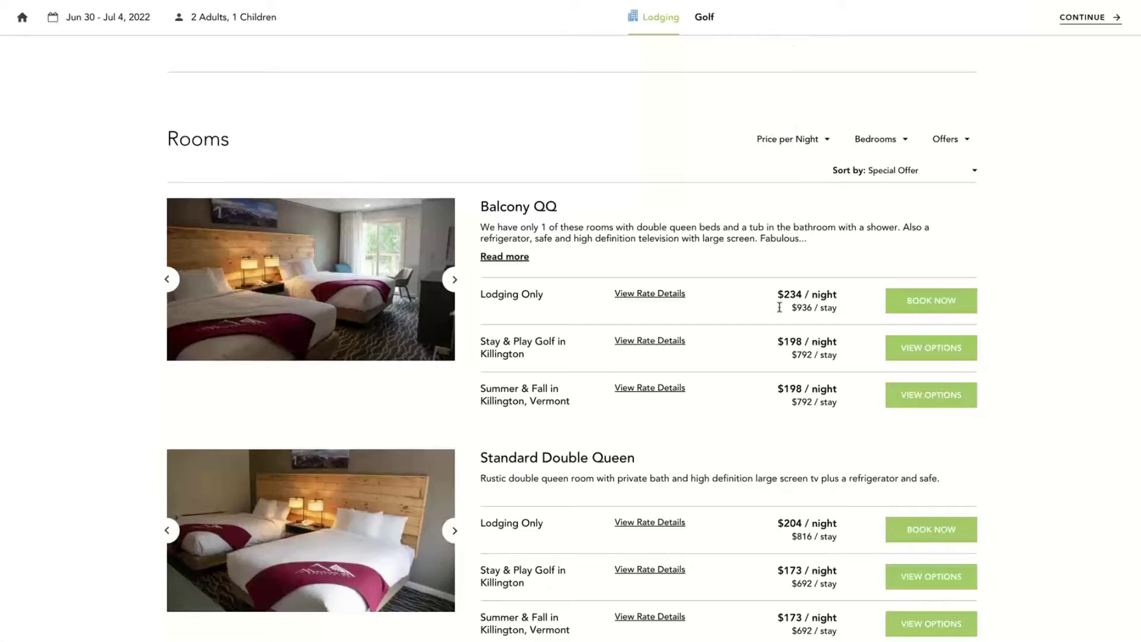
- Open the Stay & Play Golf package options for the Balcony QQ room and check the stay dates and package price
{"action": "left_click", "coordinate": [933, 350]}
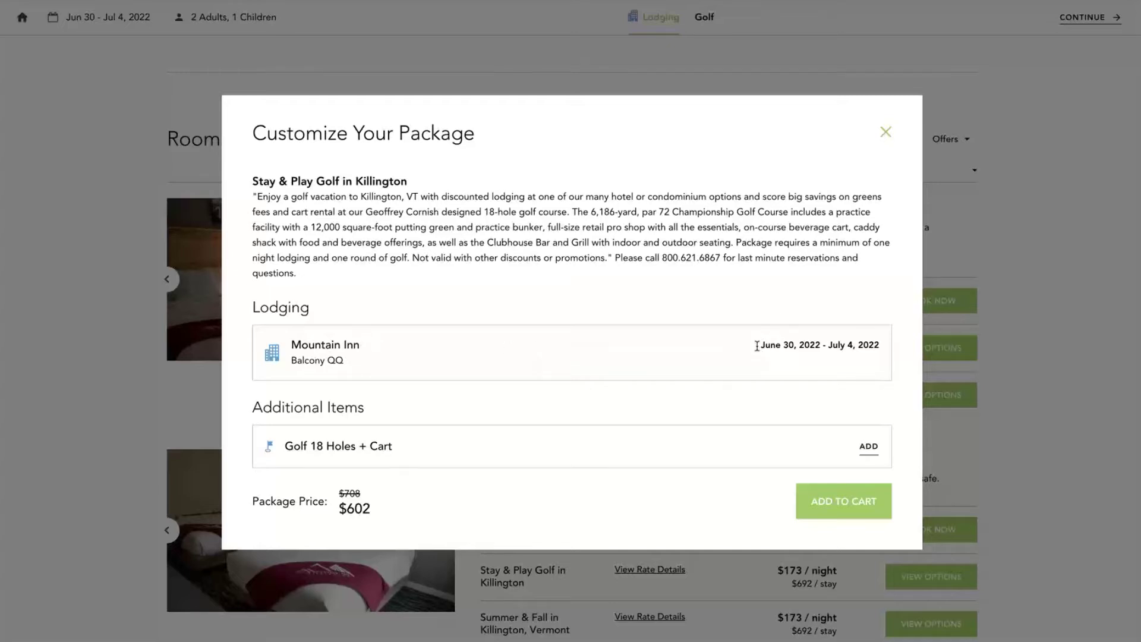
{"action": "left_click_drag", "start_coordinate": [757, 348], "coordinate": [880, 350]}
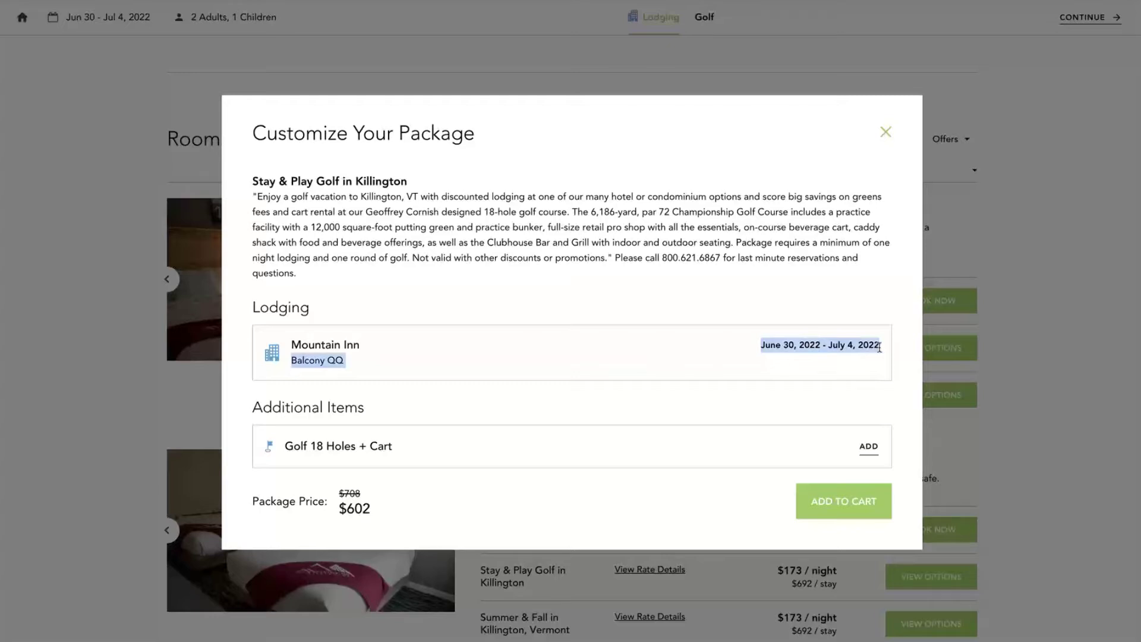
{"action": "left_click", "coordinate": [370, 515]}
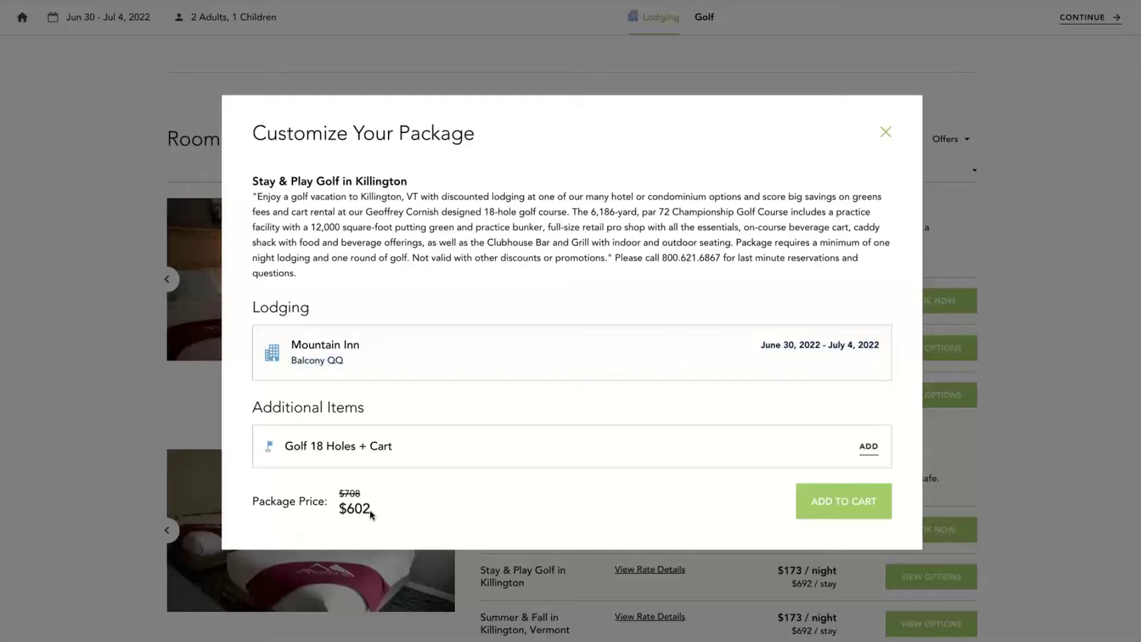
{"action": "left_click_drag", "start_coordinate": [370, 514], "coordinate": [334, 493]}
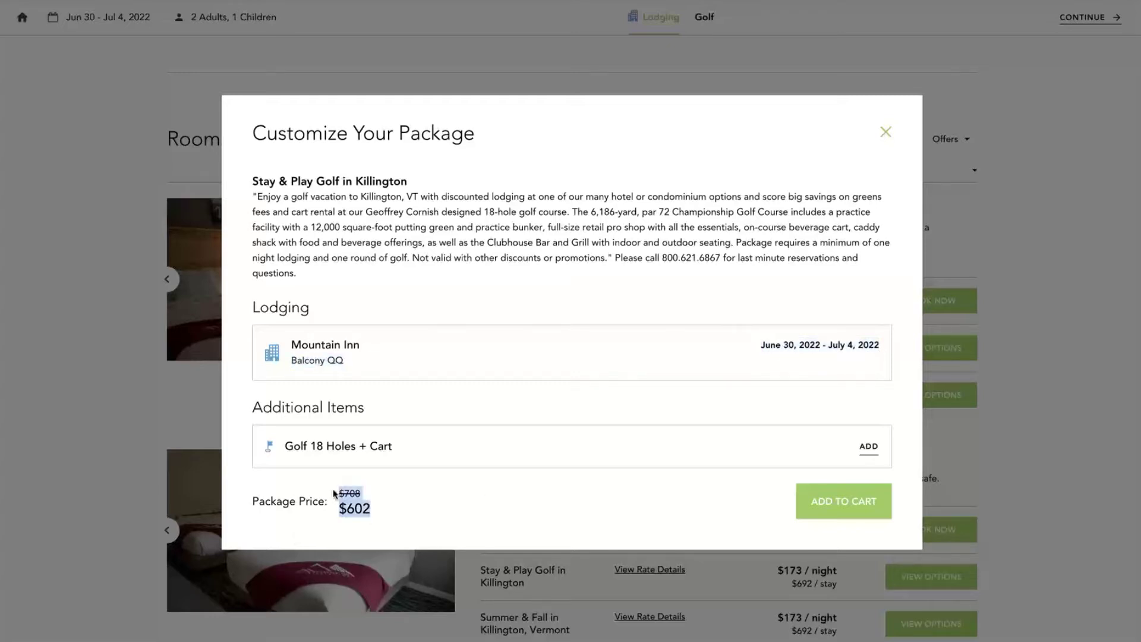
{"action": "left_click", "coordinate": [421, 508]}
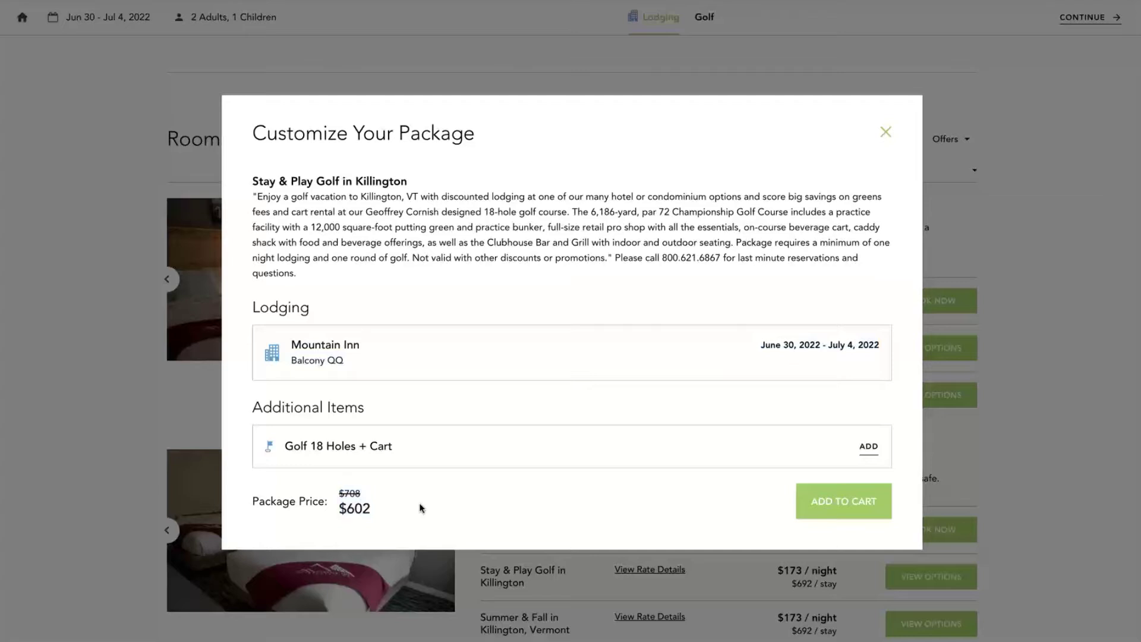
- Add Golf 18 Holes + Cart to the package with two 18 Holes including Cart - KGC rounds on 07/01/2022
{"action": "left_click", "coordinate": [861, 450]}
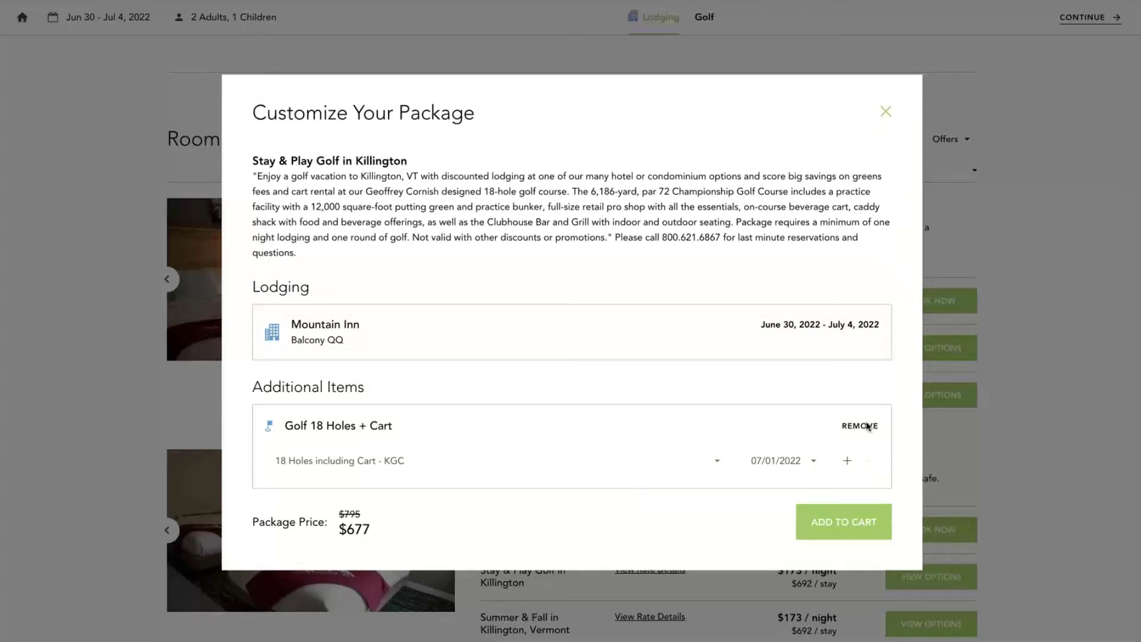
{"action": "left_click", "coordinate": [865, 426]}
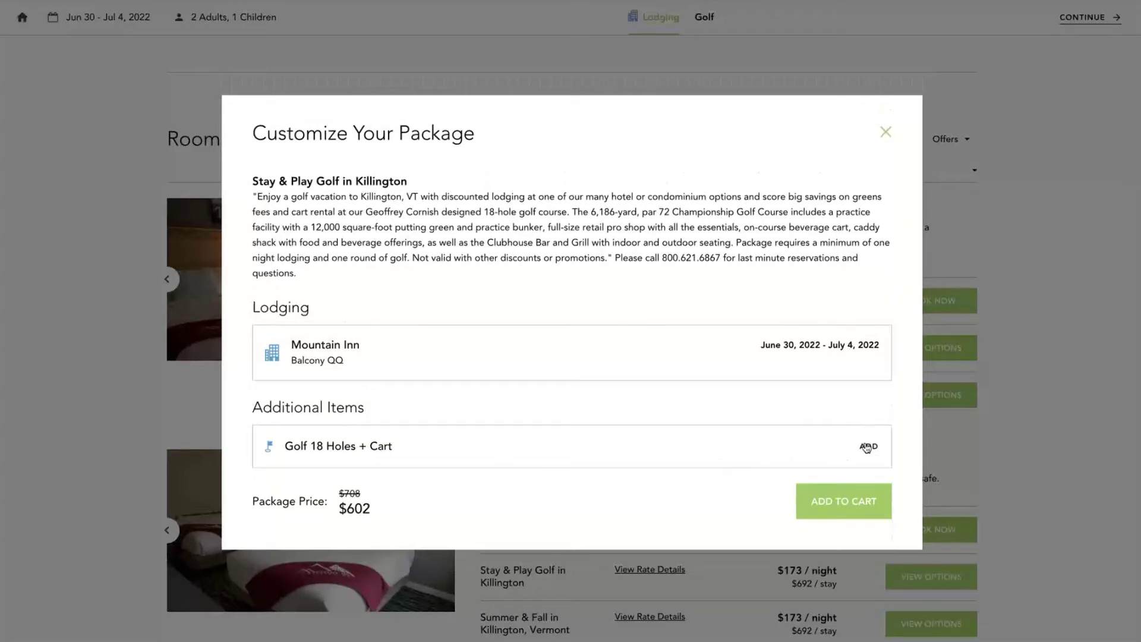
{"action": "left_click", "coordinate": [867, 446]}
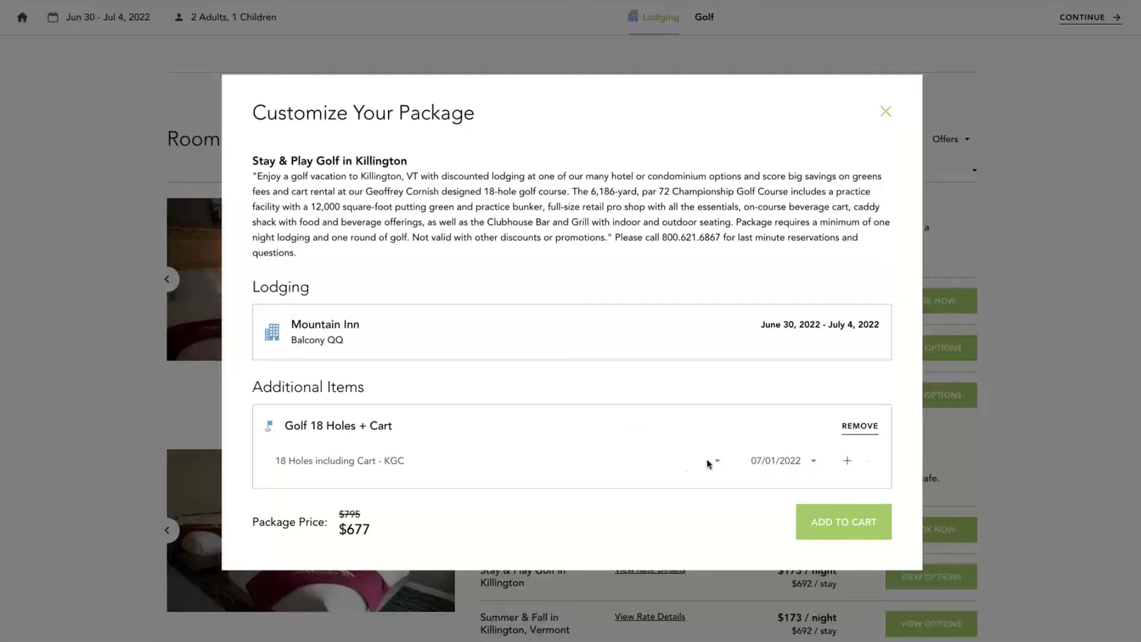
{"action": "left_click", "coordinate": [846, 460]}
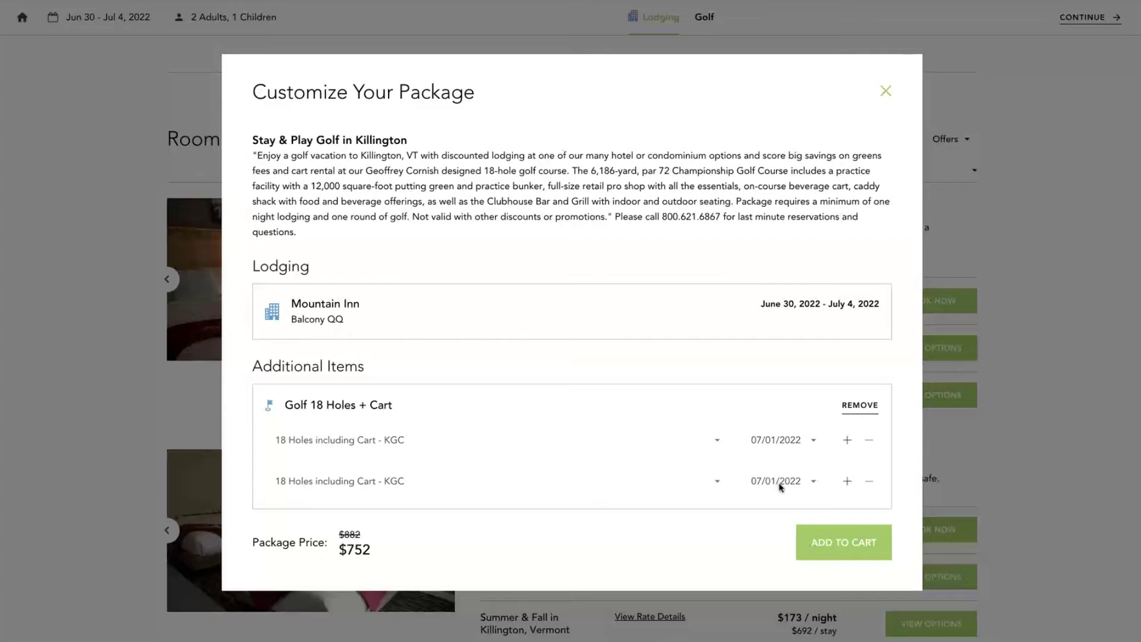
- Set the second golf round's date to 07/02/2022 and add one more round for each of the two dates
{"action": "left_click", "coordinate": [780, 500]}
{"action": "left_click", "coordinate": [847, 441]}
{"action": "left_click", "coordinate": [848, 502]}
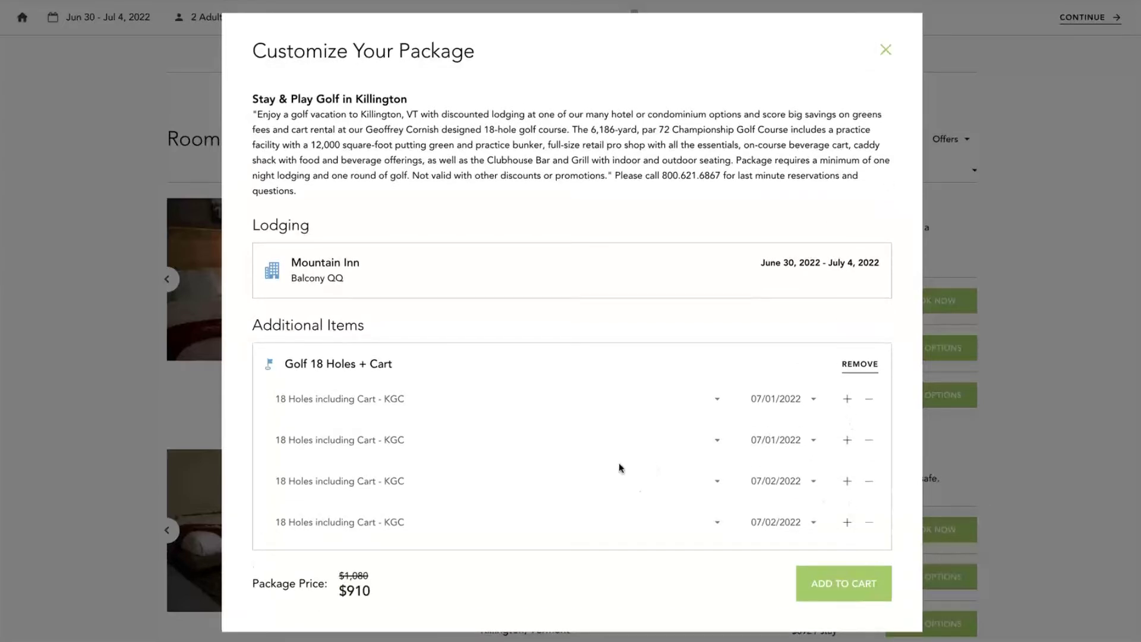
- Remove one of the 07/02/2022 golf rounds, add the package to the cart and close the cart
{"action": "left_click", "coordinate": [867, 481]}
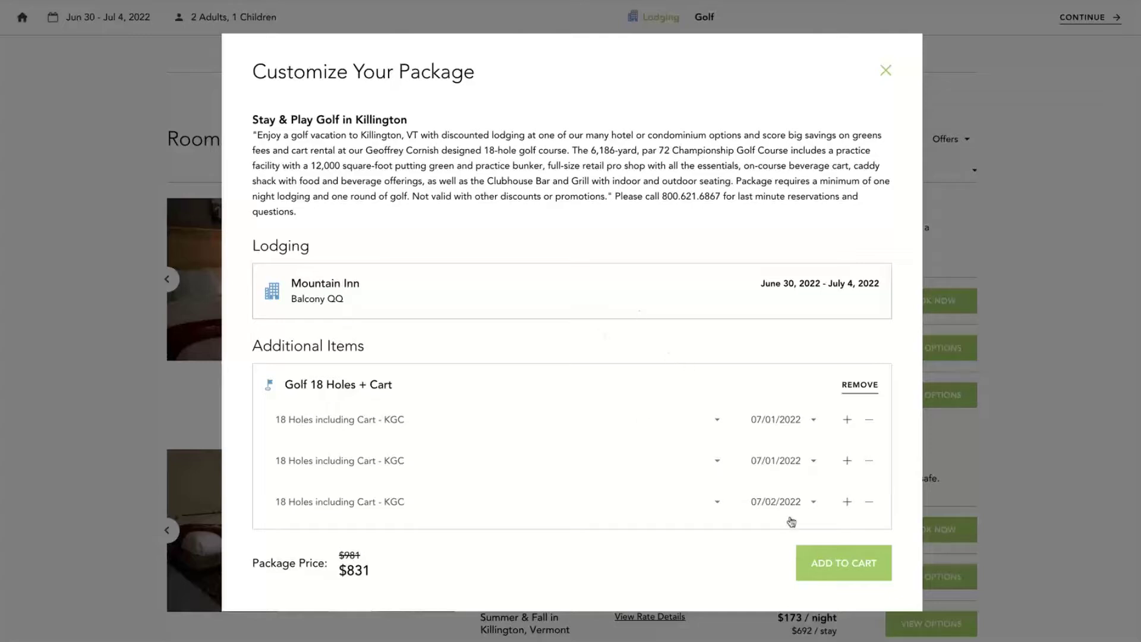
{"action": "left_click", "coordinate": [820, 570]}
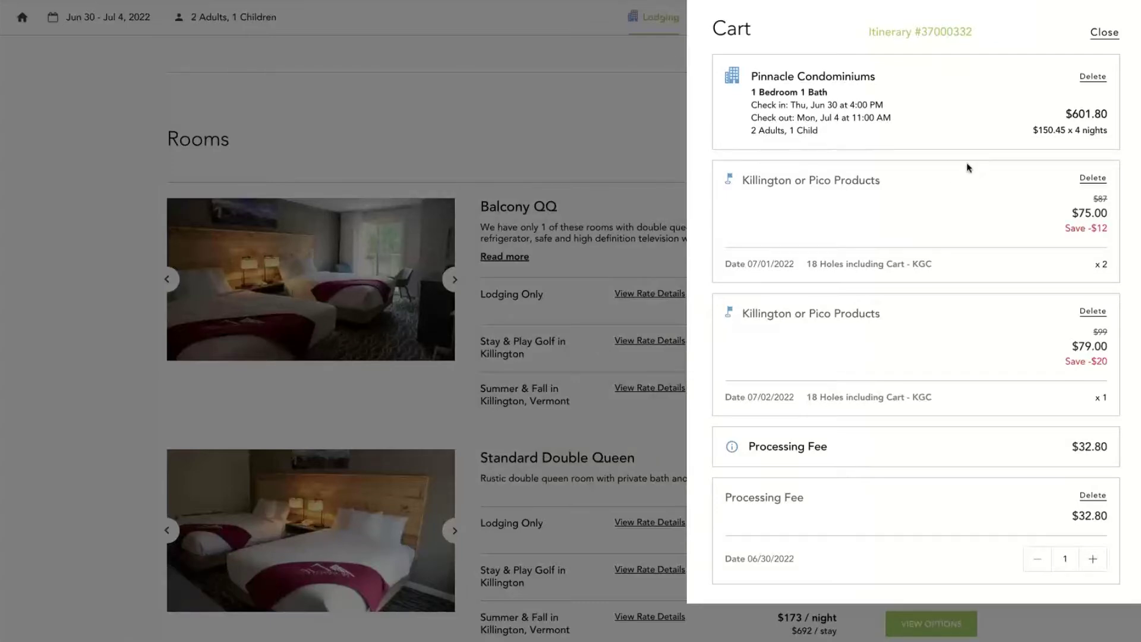
{"action": "left_click", "coordinate": [1104, 33]}
- Reopen the cart to check its itinerary number, close it, and look up the Local Vacation Expert phone number
{"action": "scroll", "coordinate": [1052, 124], "scroll_direction": "up", "scroll_amount": 10}
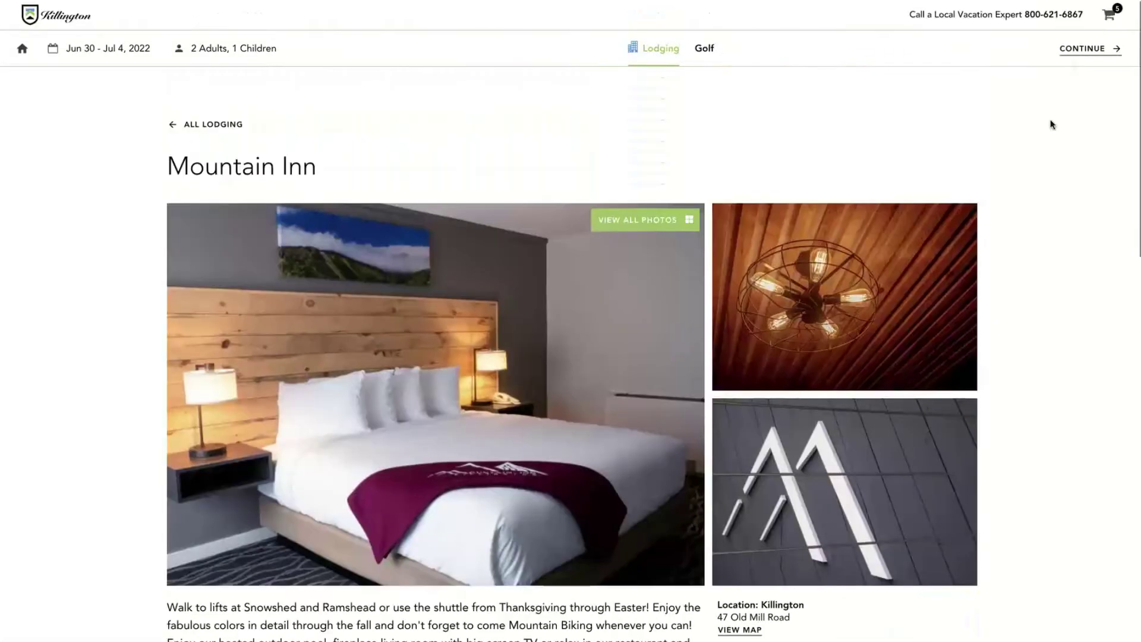
{"action": "left_click", "coordinate": [1110, 15]}
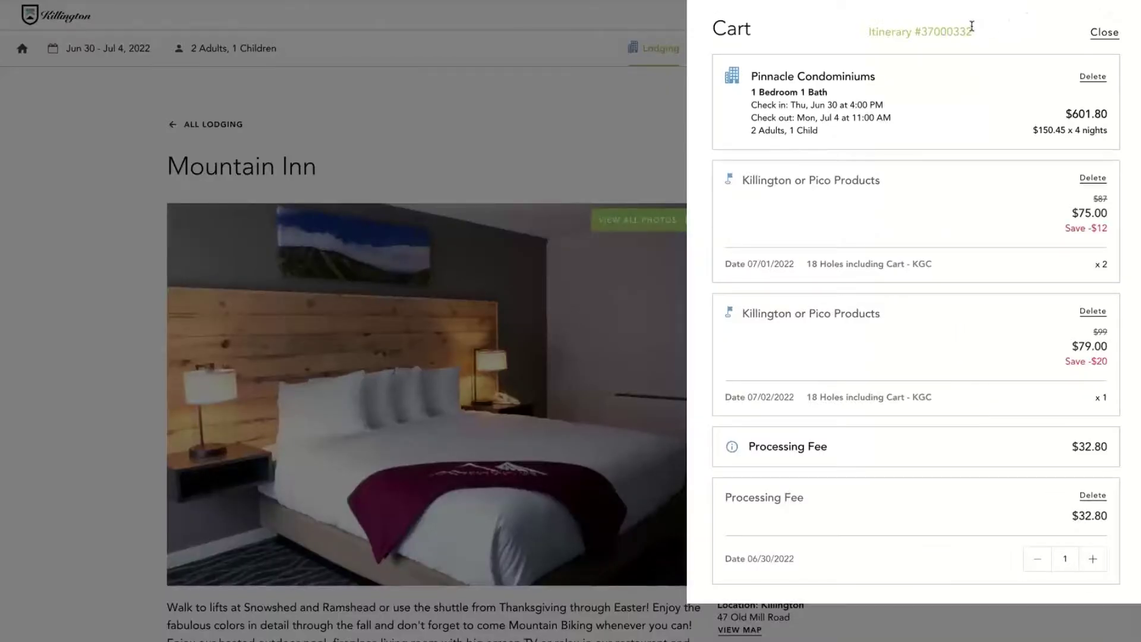
{"action": "left_click_drag", "start_coordinate": [972, 26], "coordinate": [869, 34]}
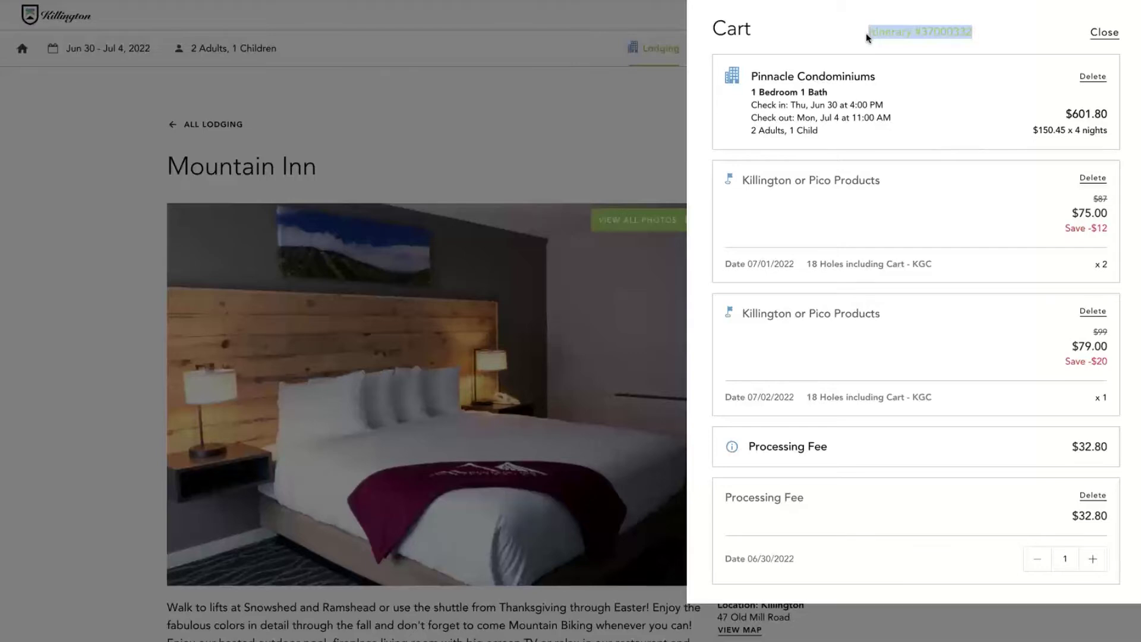
{"action": "left_click", "coordinate": [1096, 38]}
{"action": "left_click", "coordinate": [1097, 36]}
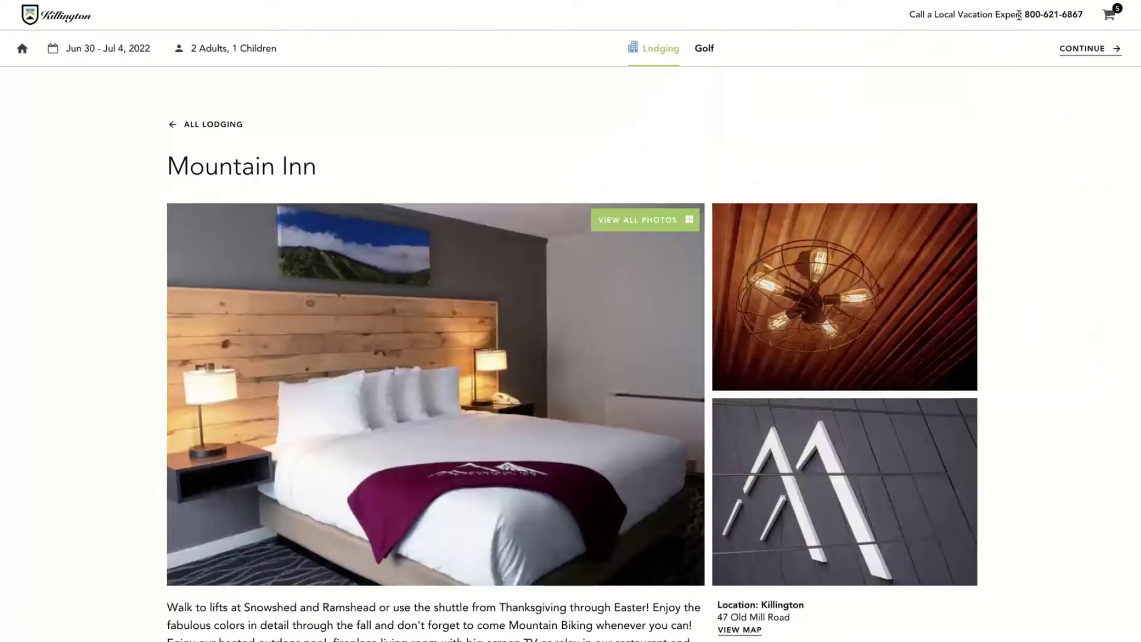
{"action": "left_click_drag", "start_coordinate": [1053, 11], "coordinate": [1088, 14]}
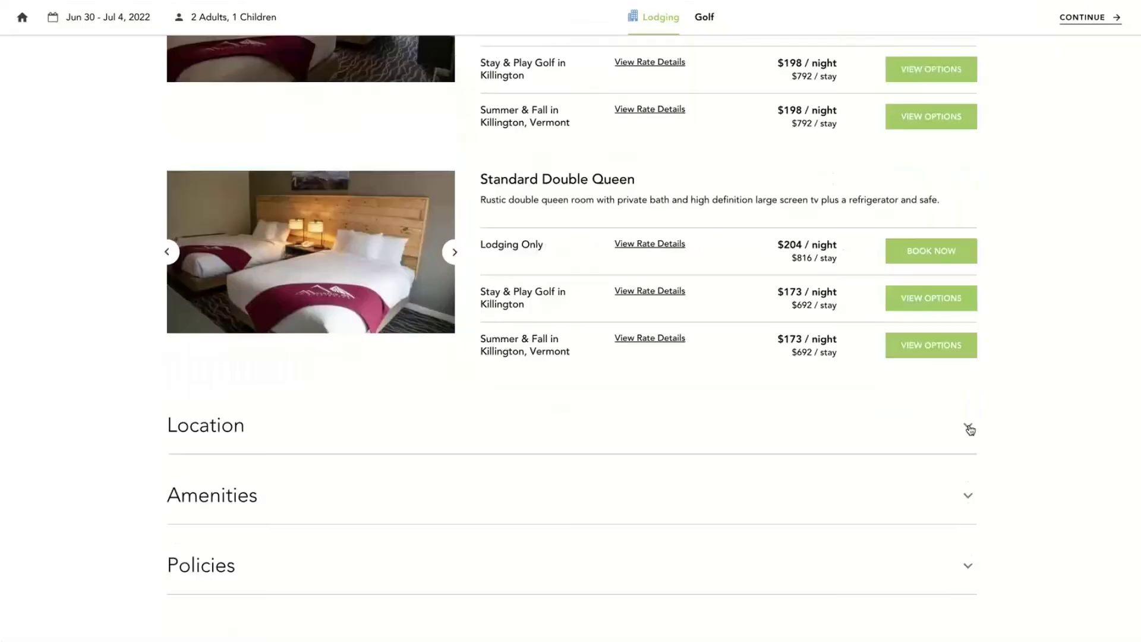
- Expand Mountain Inn's Location section, view its map and collapse the section again
{"action": "left_click", "coordinate": [968, 427]}
{"action": "scroll", "coordinate": [845, 425], "scroll_direction": "down", "scroll_amount": 1}
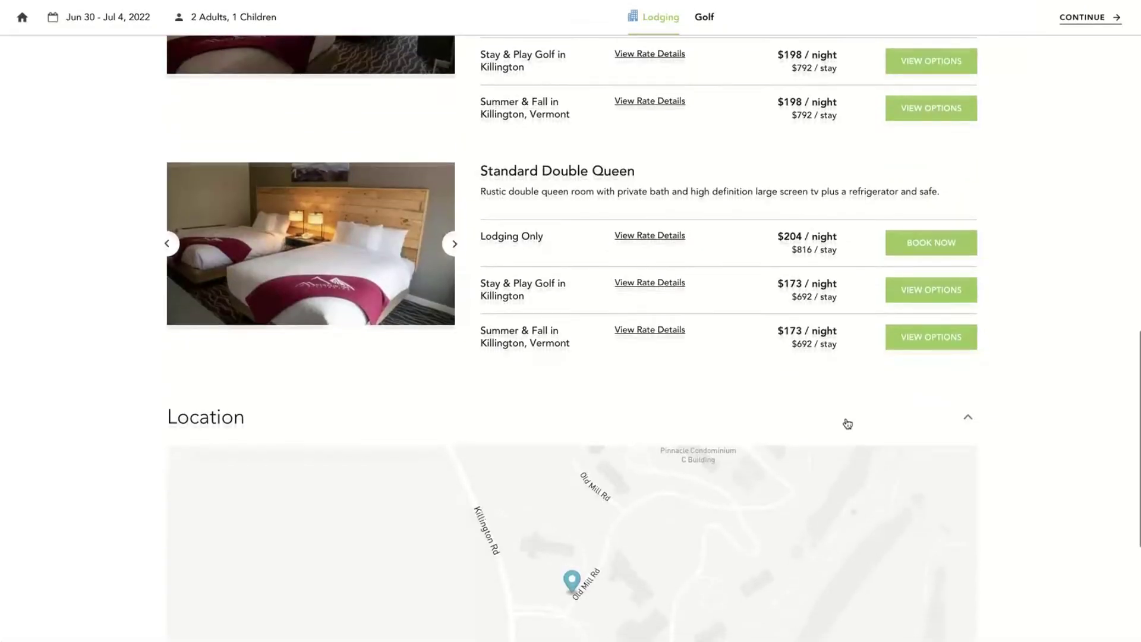
{"action": "scroll", "coordinate": [1006, 374], "scroll_direction": "down", "scroll_amount": 5}
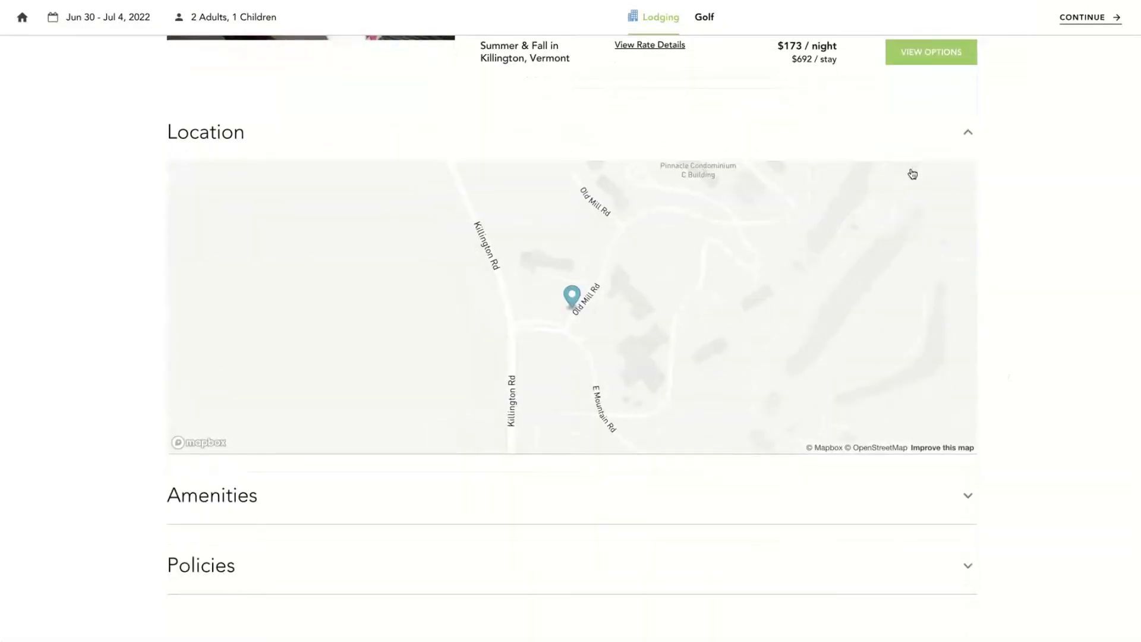
{"action": "left_click", "coordinate": [968, 136]}
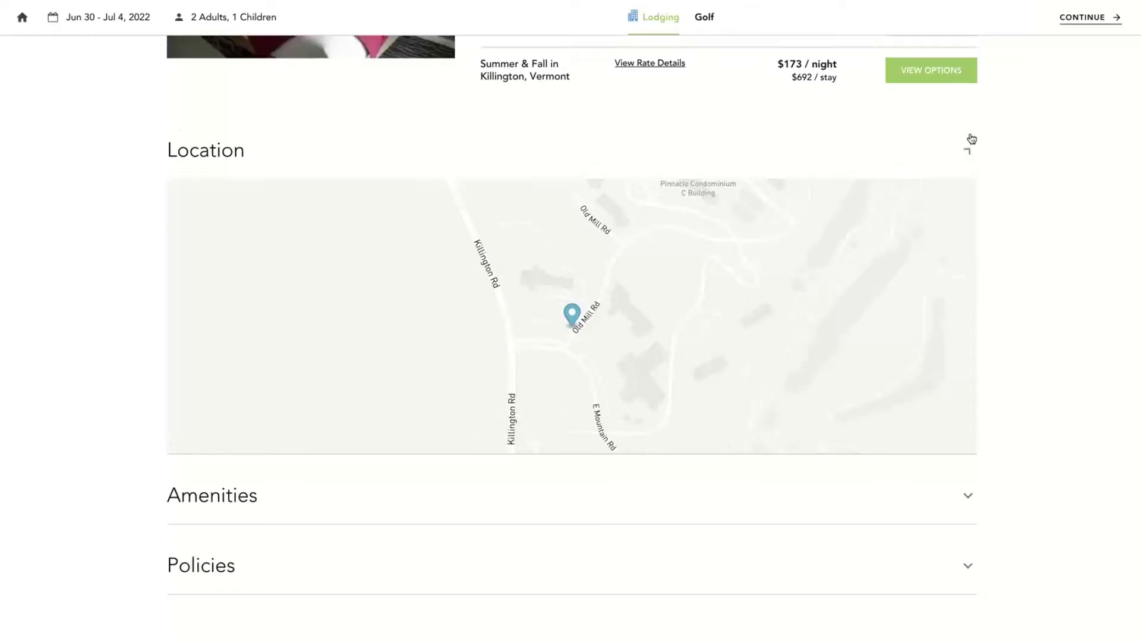
- Expand the Amenities section of Mountain Inn, look through the list and collapse it
{"action": "left_click", "coordinate": [968, 492]}
{"action": "scroll", "coordinate": [1022, 438], "scroll_direction": "down", "scroll_amount": 6}
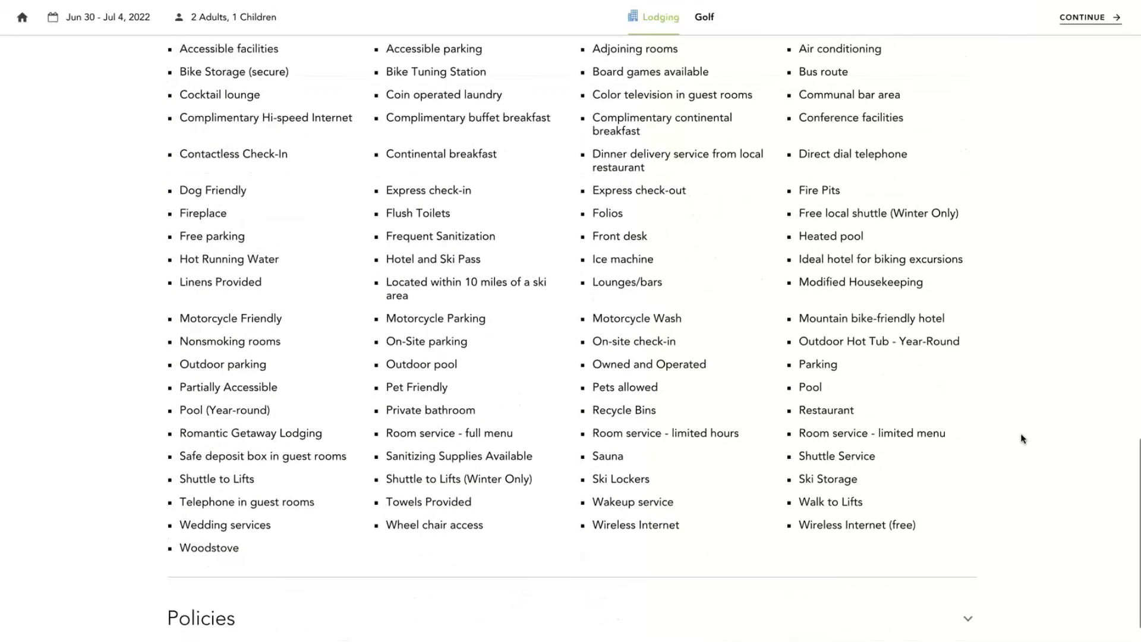
{"action": "scroll", "coordinate": [1022, 438], "scroll_direction": "up", "scroll_amount": 4}
{"action": "left_click", "coordinate": [971, 174]}
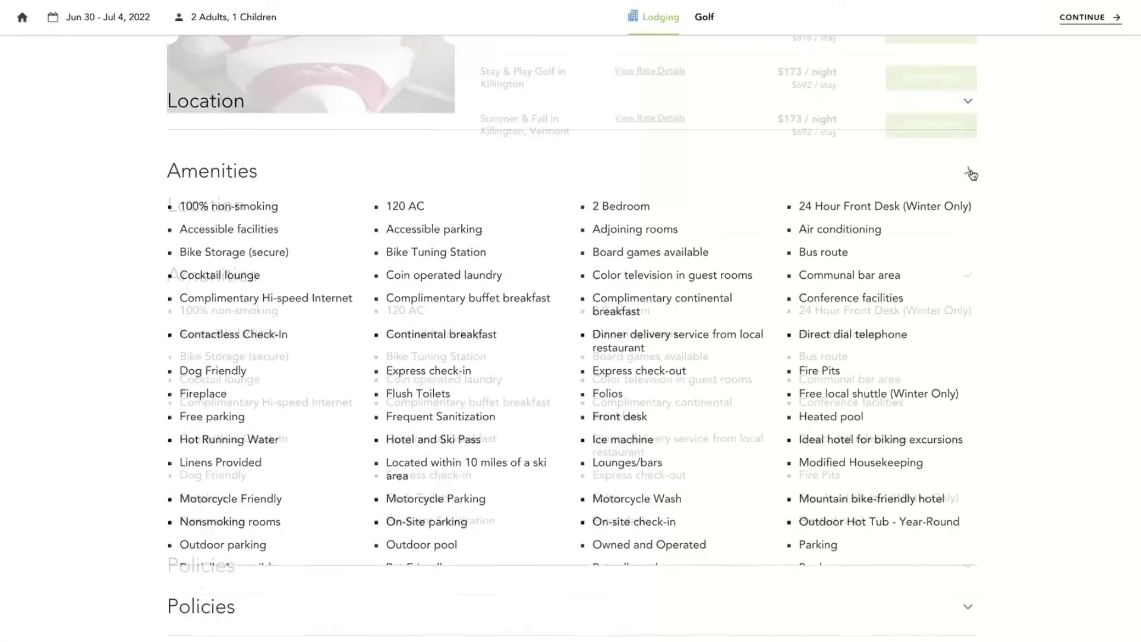
- Expand the Policies section, read through the check-in, lodging, pets and cancellation terms, and return to the start of the Mountain Inn page
{"action": "left_click", "coordinate": [971, 558]}
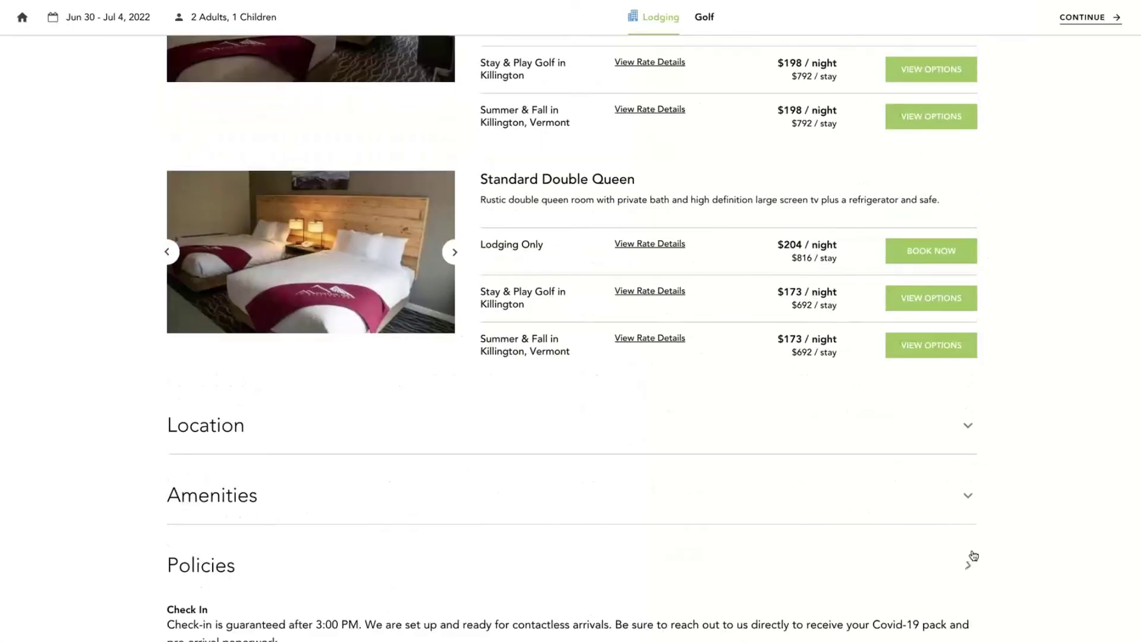
{"action": "scroll", "coordinate": [1007, 480], "scroll_direction": "down", "scroll_amount": 6}
{"action": "scroll", "coordinate": [1008, 480], "scroll_direction": "down", "scroll_amount": 2}
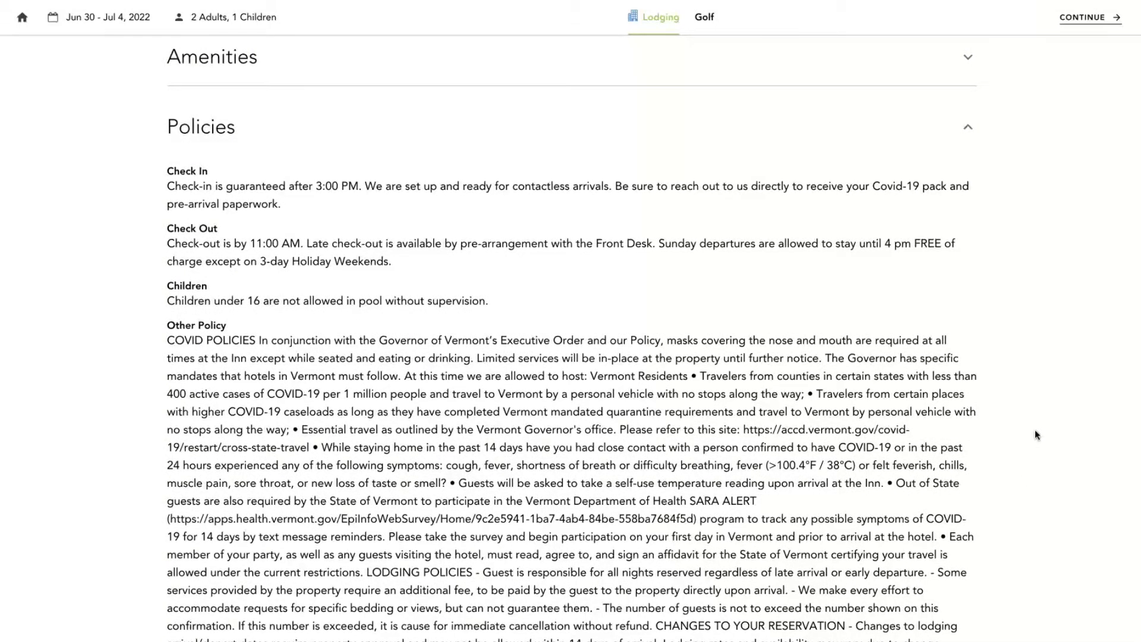
{"action": "scroll", "coordinate": [1035, 433], "scroll_direction": "down", "scroll_amount": 1}
{"action": "scroll", "coordinate": [1035, 435], "scroll_direction": "down", "scroll_amount": 7}
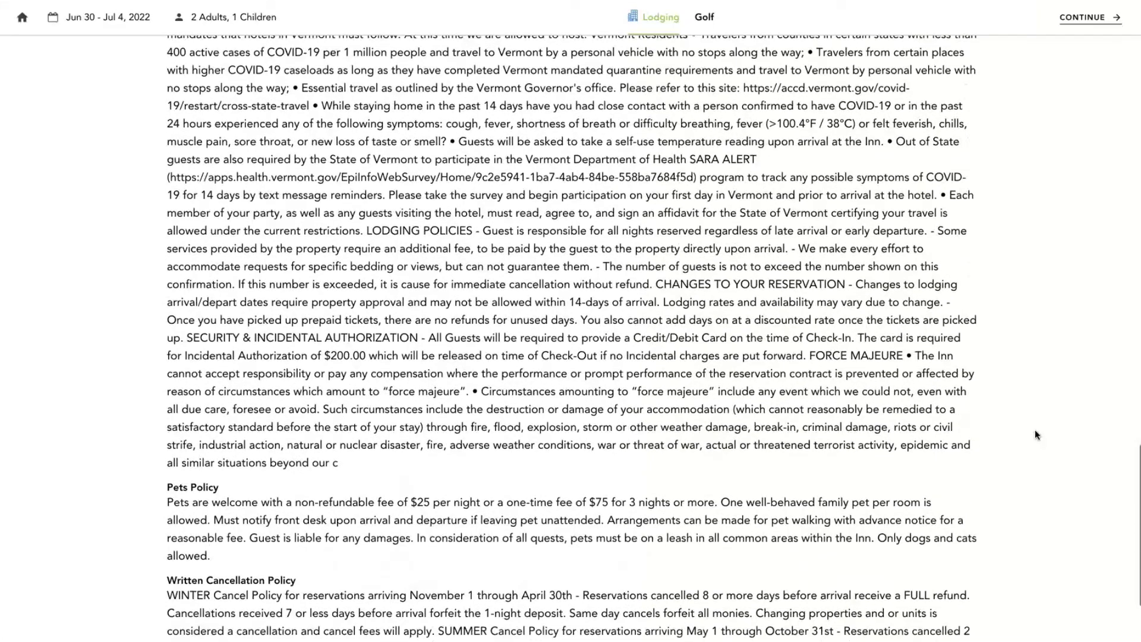
{"action": "scroll", "coordinate": [1035, 434], "scroll_direction": "up", "scroll_amount": 8}
{"action": "scroll", "coordinate": [1035, 434], "scroll_direction": "up", "scroll_amount": 15}
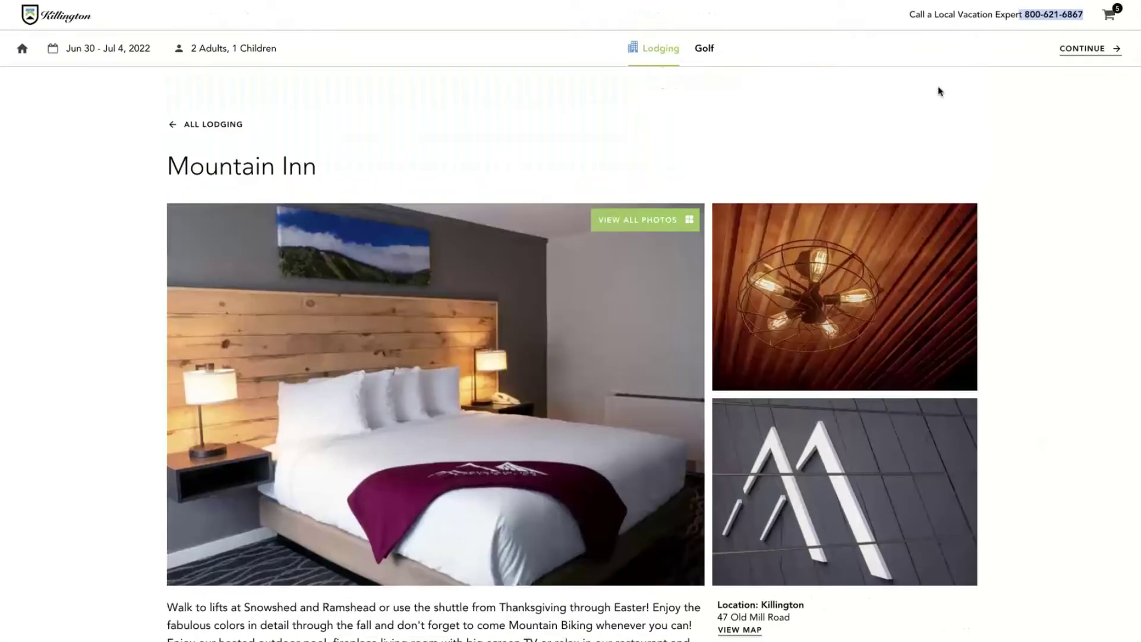
- Continue from lodging to the golf products and show the Killington or Pico Products tee times for Thursday, June 30
{"action": "left_click", "coordinate": [940, 90]}
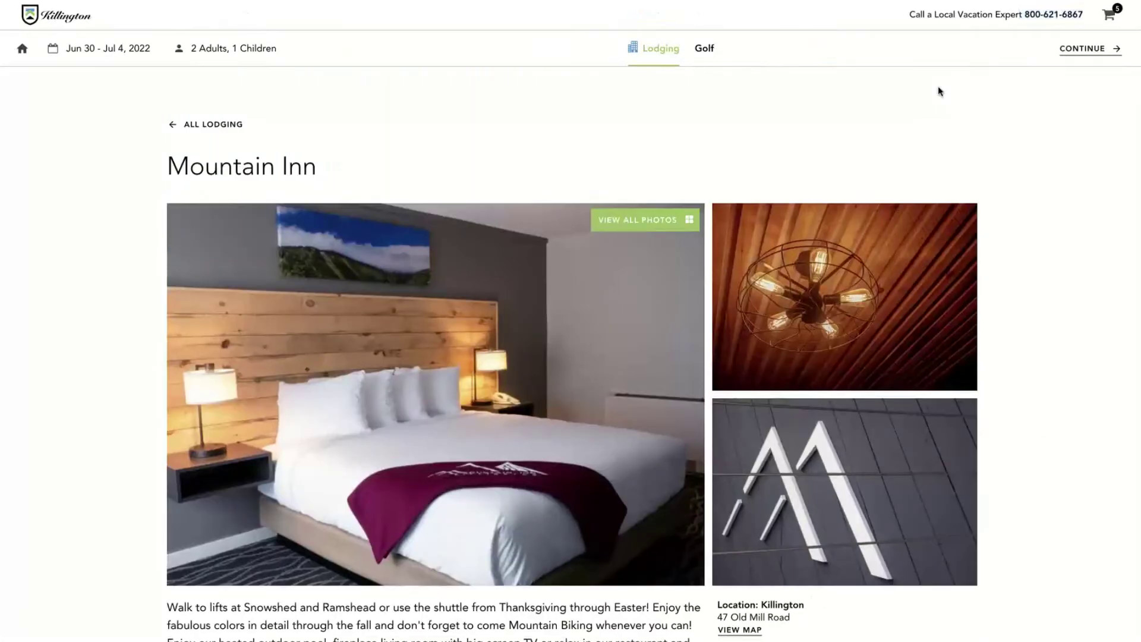
{"action": "left_click", "coordinate": [1097, 51]}
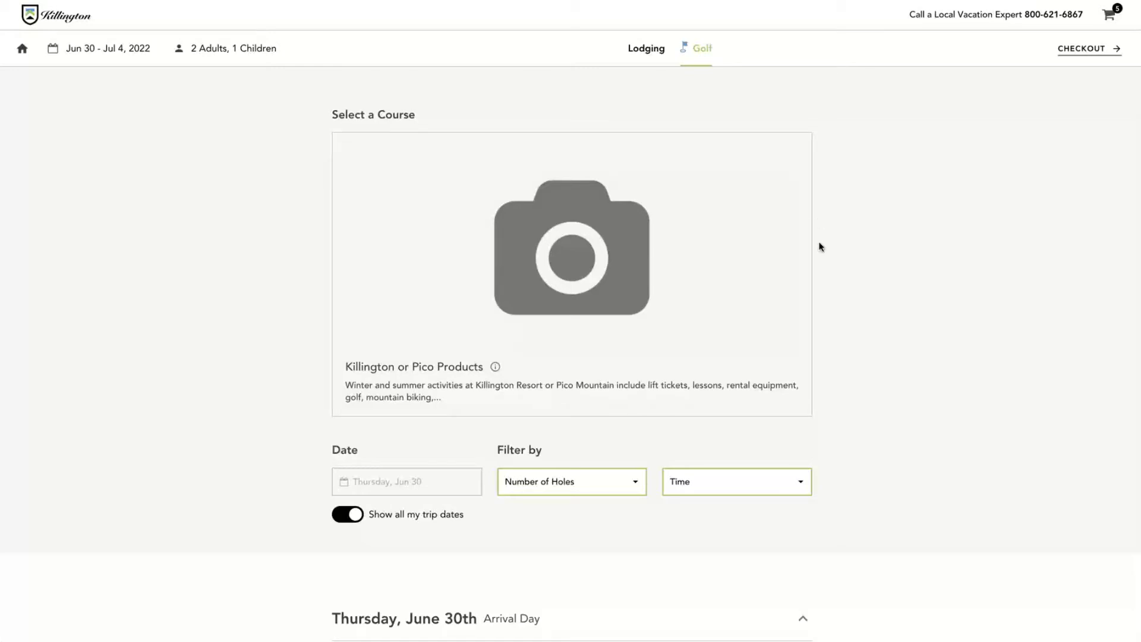
{"action": "scroll", "coordinate": [819, 248], "scroll_direction": "down", "scroll_amount": 5}
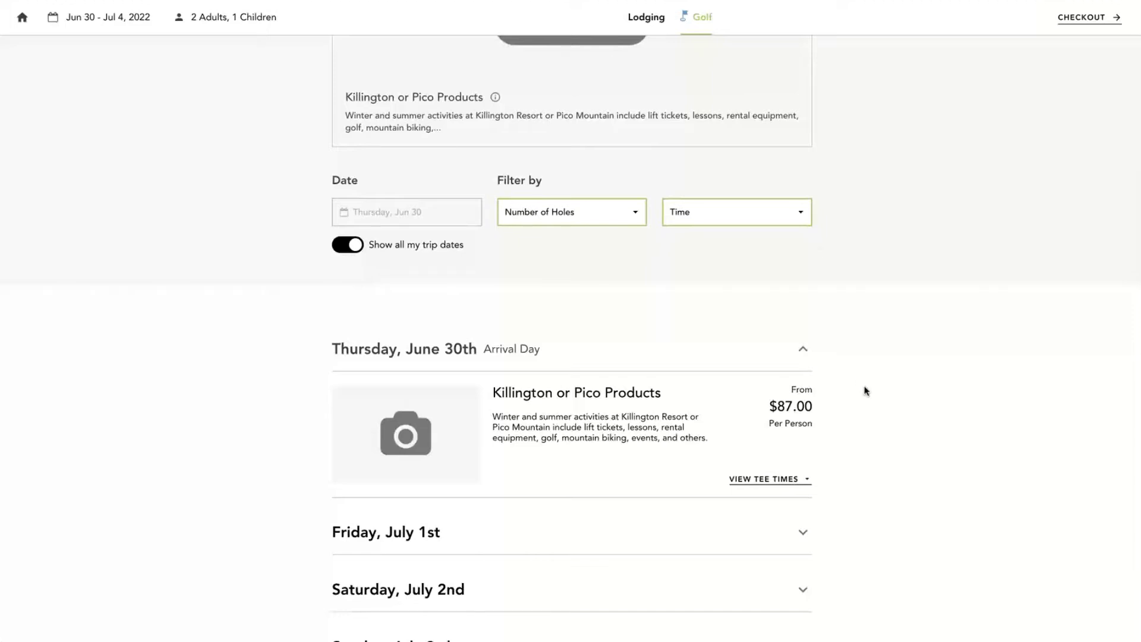
{"action": "left_click", "coordinate": [772, 481]}
{"action": "scroll", "coordinate": [915, 457], "scroll_direction": "down", "scroll_amount": 2}
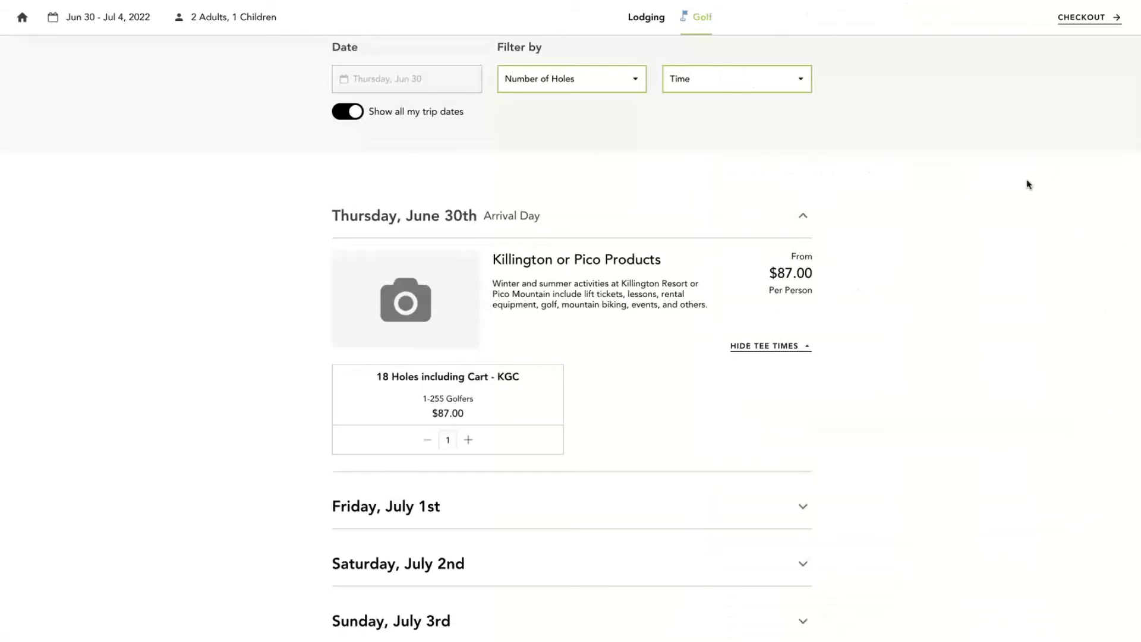
{"action": "scroll", "coordinate": [1010, 226], "scroll_direction": "up", "scroll_amount": 7}
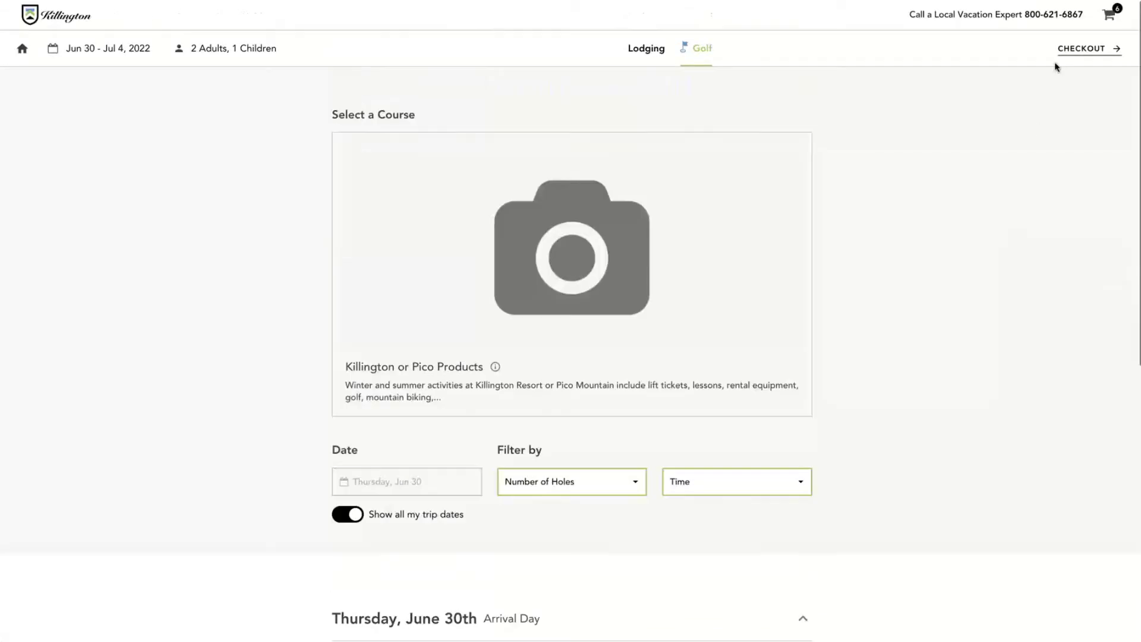
- Open the cart, review the lodging, golf items, fees and amounts due, and close it
{"action": "left_click", "coordinate": [1109, 22]}
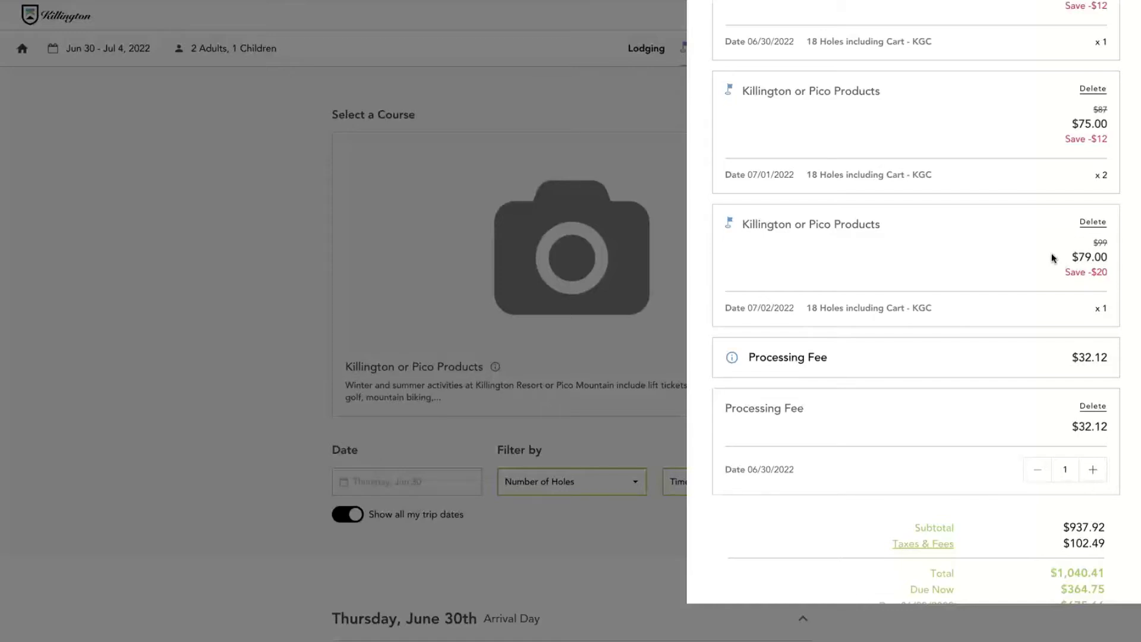
{"action": "scroll", "coordinate": [1053, 258], "scroll_direction": "down", "scroll_amount": 2}
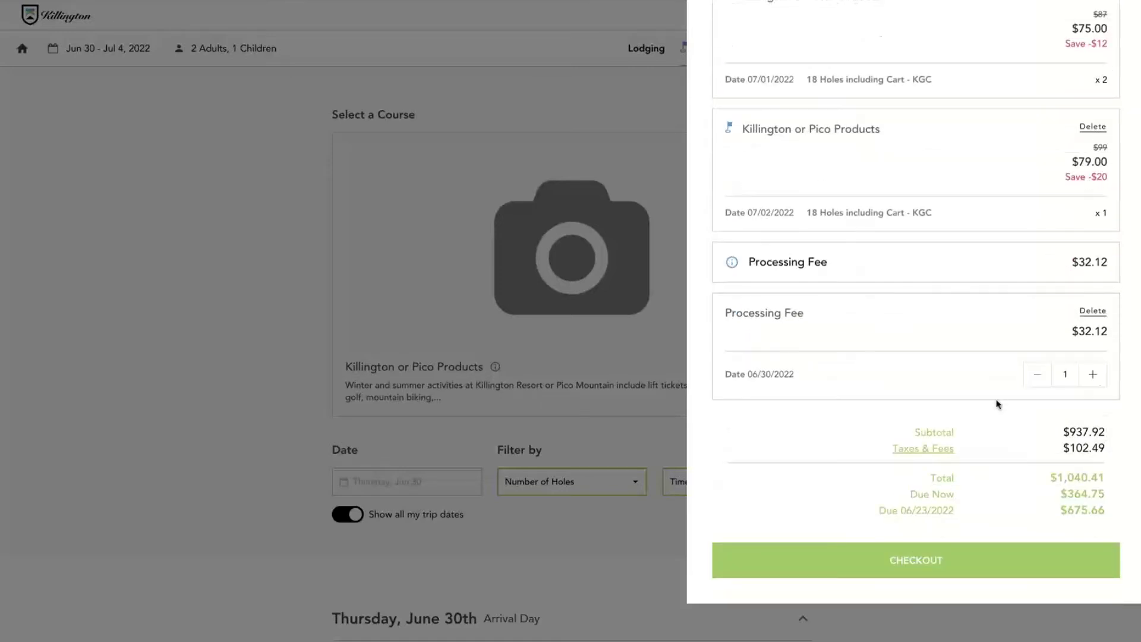
{"action": "scroll", "coordinate": [997, 373], "scroll_direction": "up", "scroll_amount": 6}
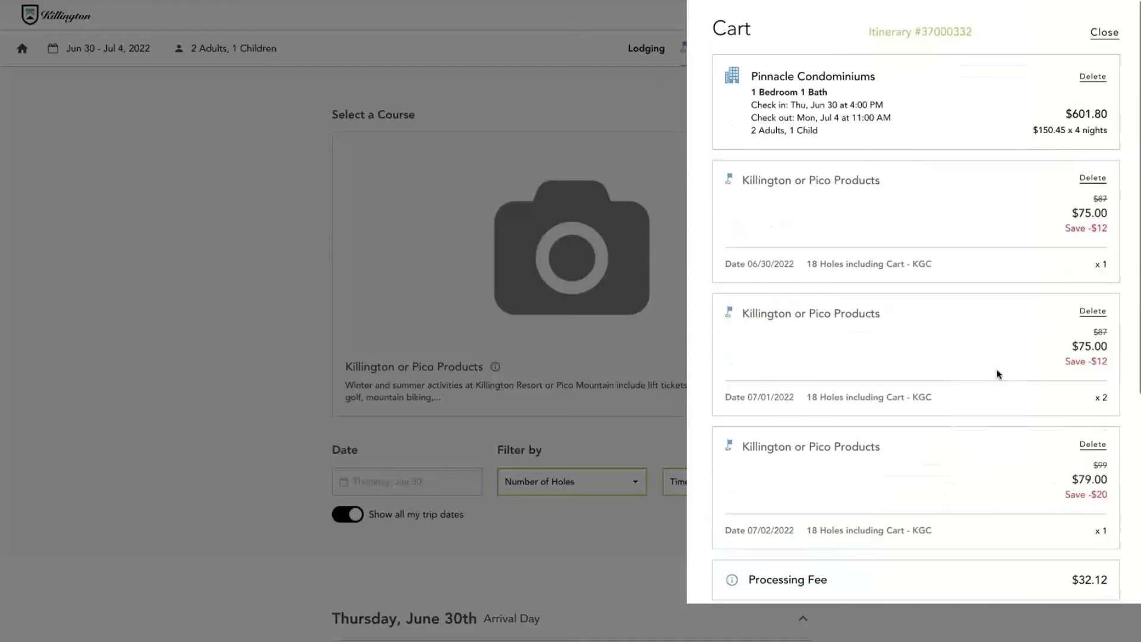
{"action": "left_click", "coordinate": [1099, 35]}
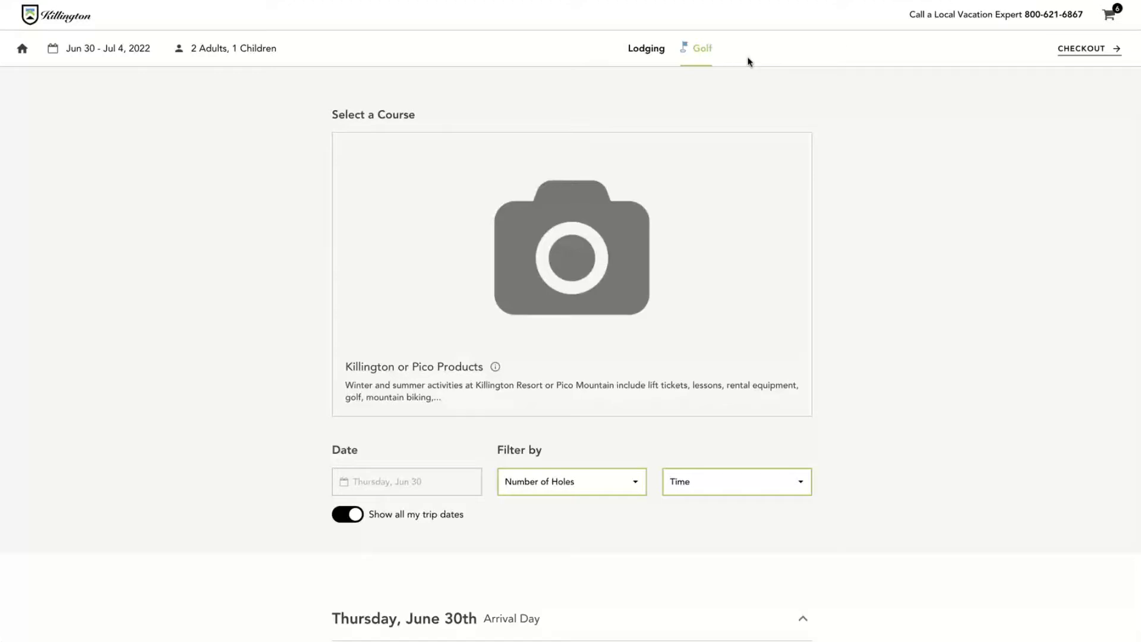
- Go to the full cart page, review its itinerary number, items, charges and add-on options, and continue to checkout
{"action": "left_click", "coordinate": [1078, 54]}
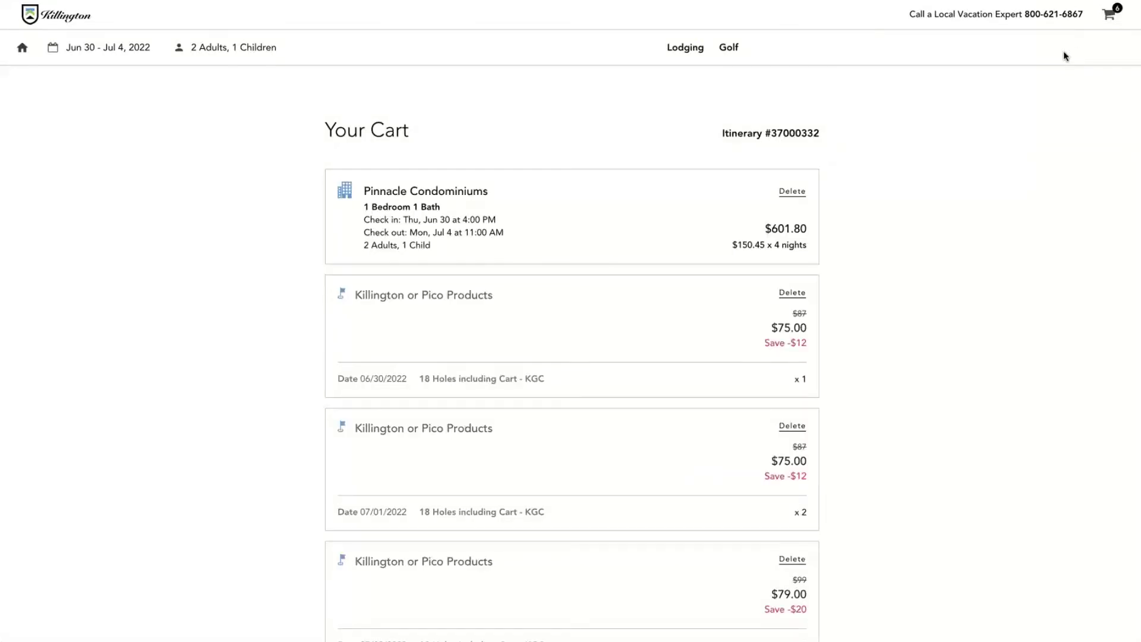
{"action": "left_click_drag", "start_coordinate": [826, 134], "coordinate": [705, 131]}
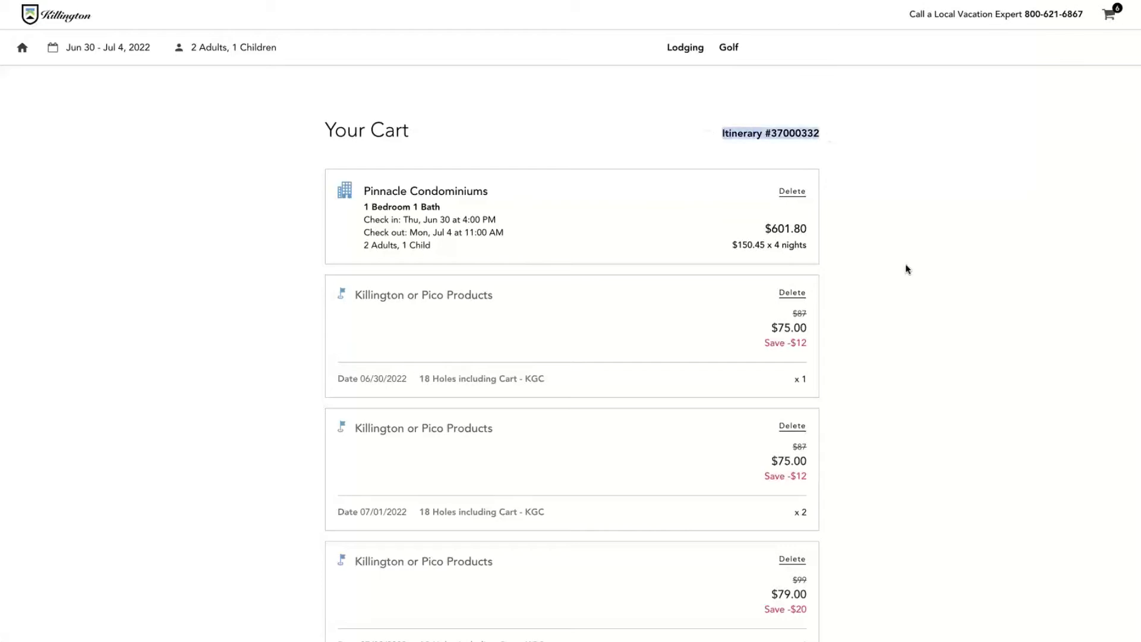
{"action": "scroll", "coordinate": [905, 268], "scroll_direction": "down", "scroll_amount": 2}
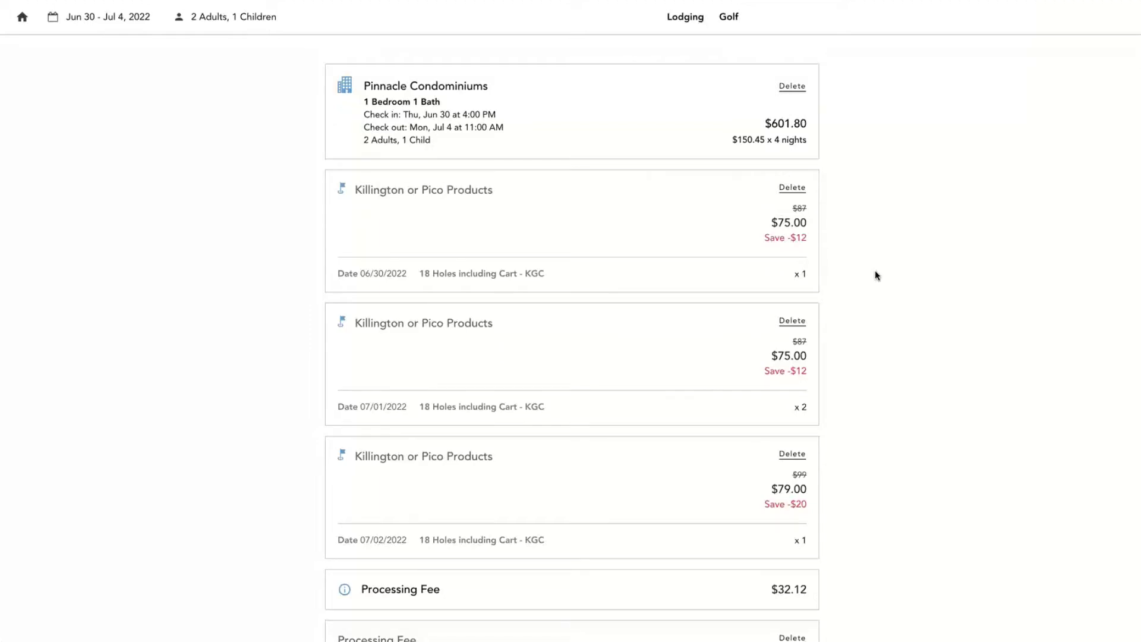
{"action": "scroll", "coordinate": [876, 275], "scroll_direction": "down", "scroll_amount": 3}
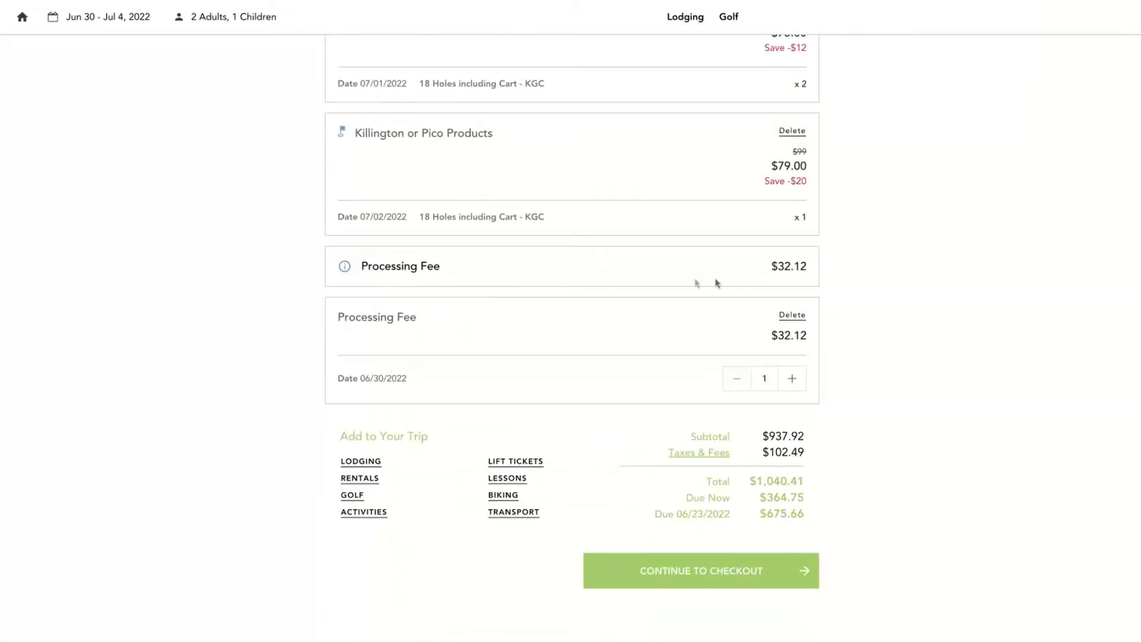
{"action": "scroll", "coordinate": [880, 360], "scroll_direction": "down", "scroll_amount": 1}
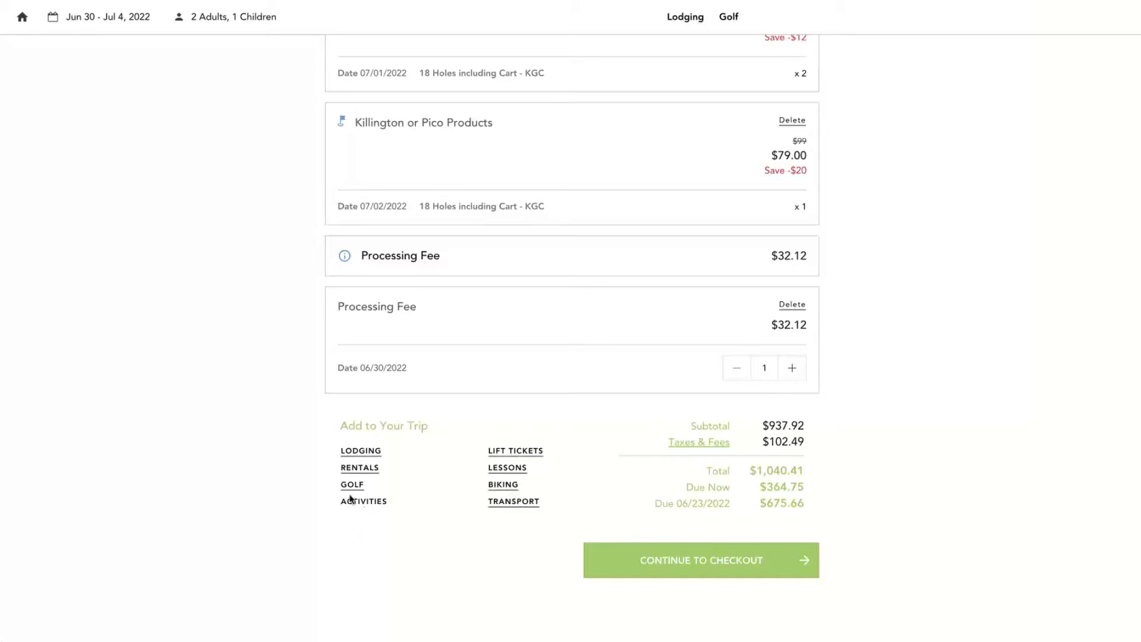
{"action": "left_click", "coordinate": [726, 564]}
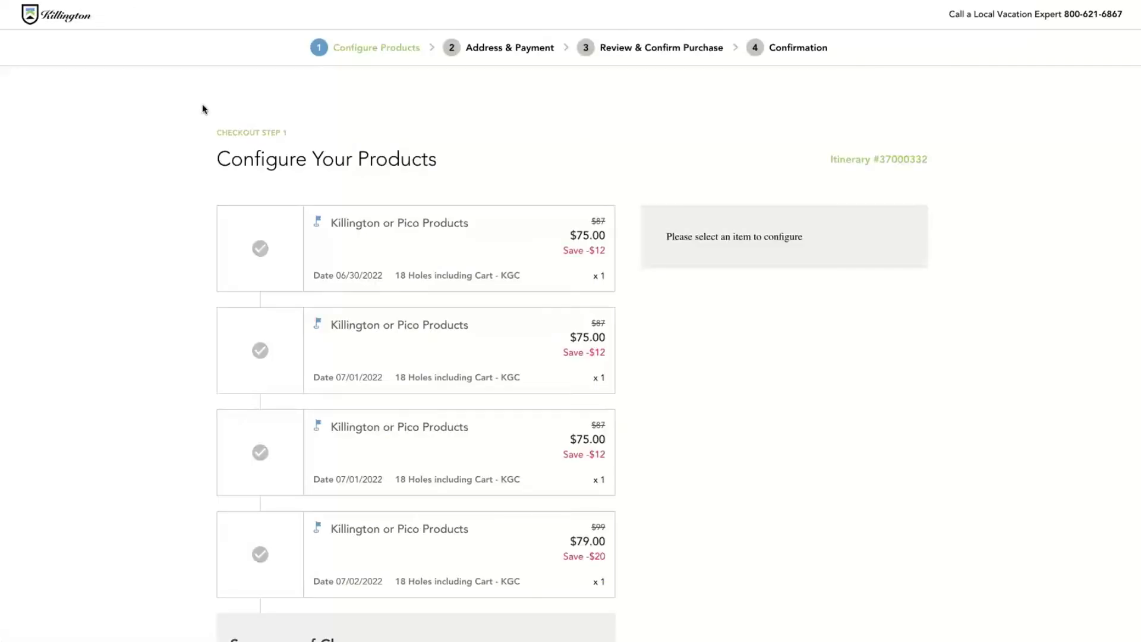
- Look through the configuration form of each of the four golf items in Configure Your Products
{"action": "scroll", "coordinate": [202, 109], "scroll_direction": "down", "scroll_amount": 3}
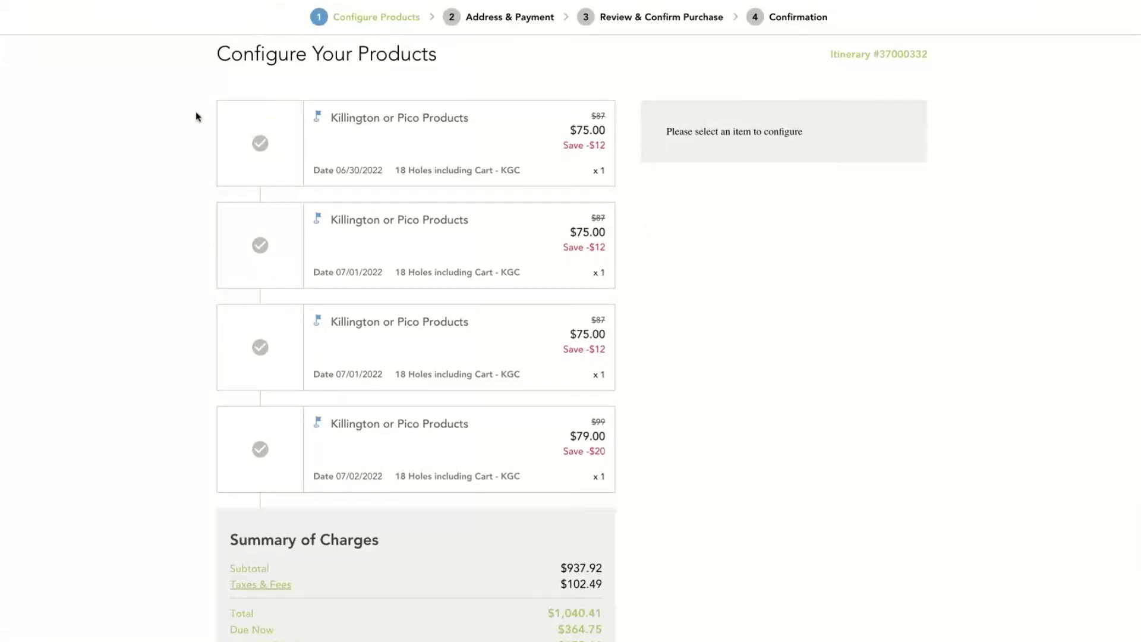
{"action": "left_click", "coordinate": [409, 141]}
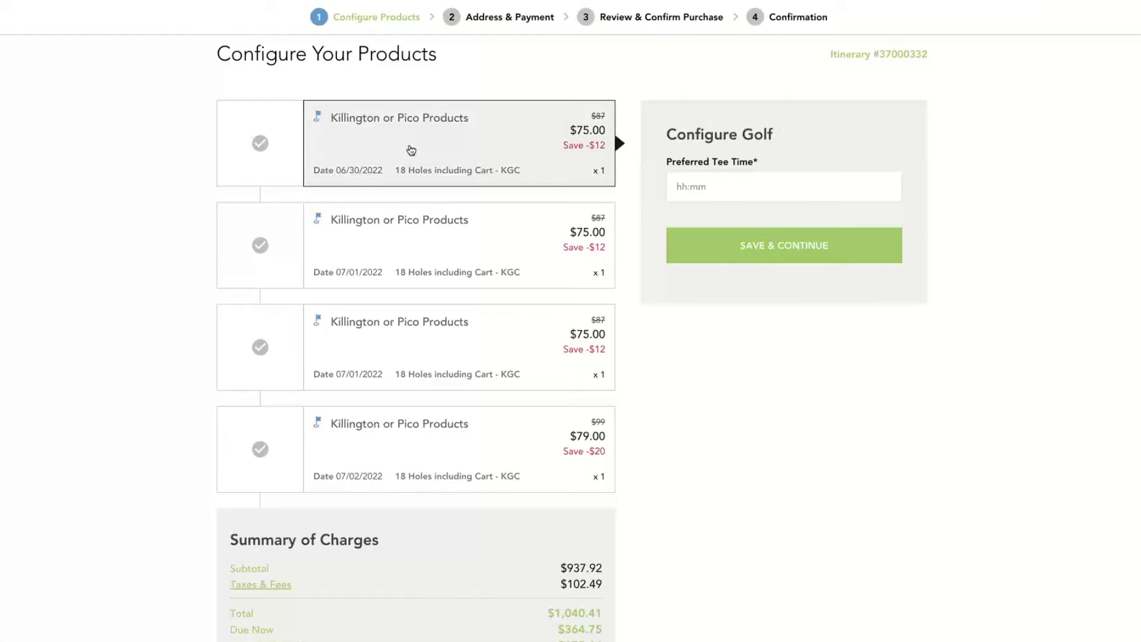
{"action": "left_click", "coordinate": [417, 249]}
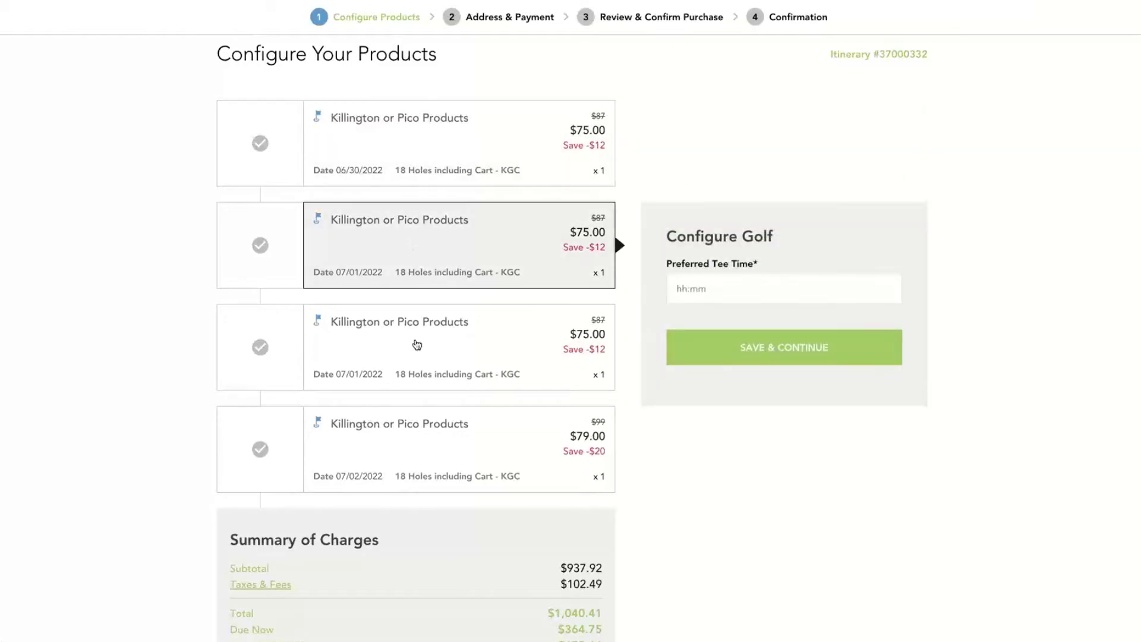
{"action": "left_click", "coordinate": [417, 346]}
{"action": "left_click", "coordinate": [427, 454]}
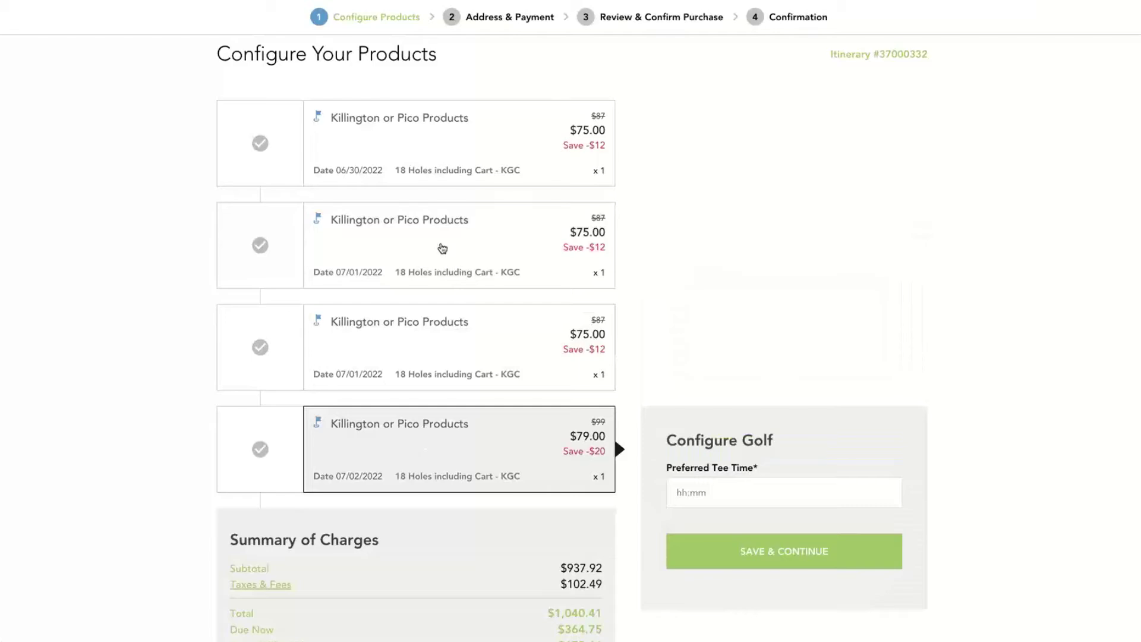
- Set the preferred tee time to 8:00 for the June 30 golf item and the first July 1 golf item
{"action": "left_click", "coordinate": [461, 144]}
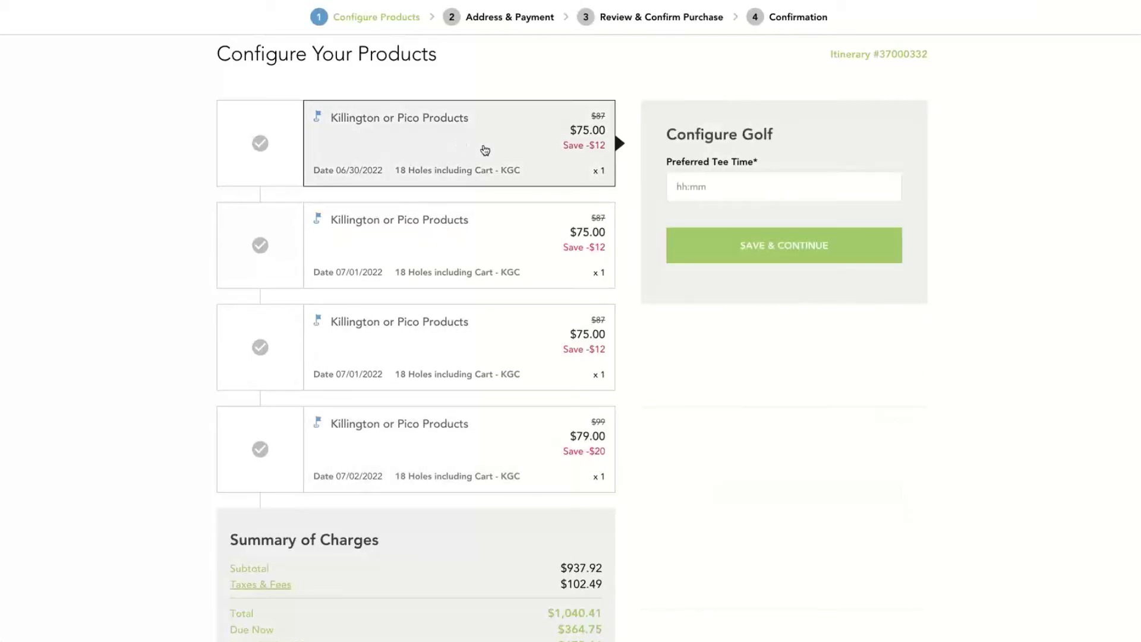
{"action": "left_click", "coordinate": [799, 251]}
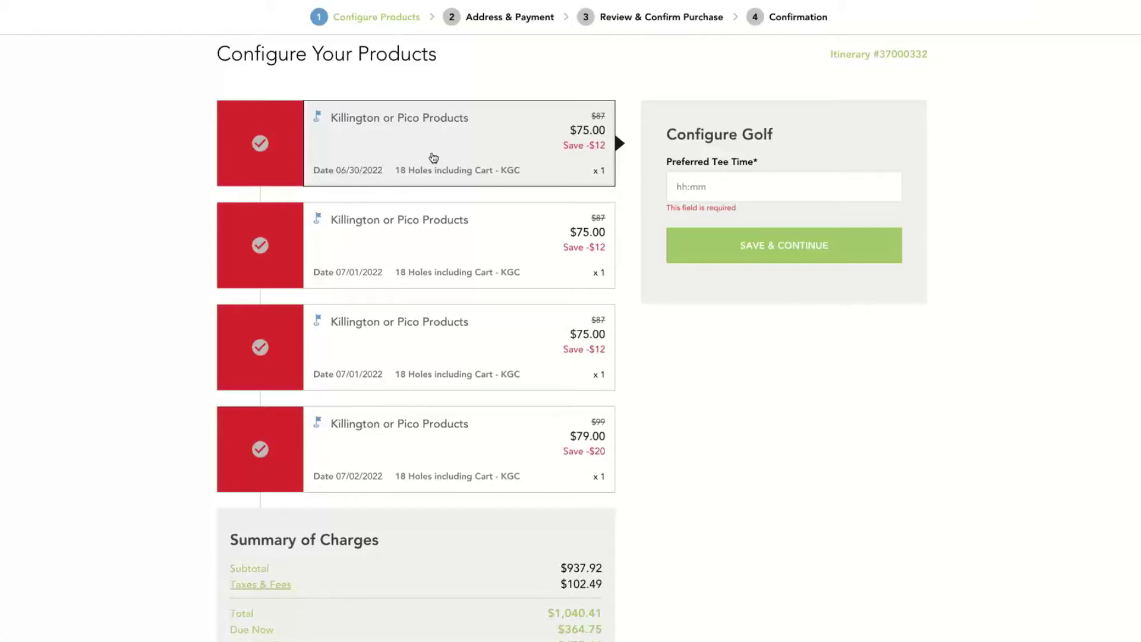
{"action": "left_click", "coordinate": [750, 182]}
{"action": "type", "text": "8:00"}
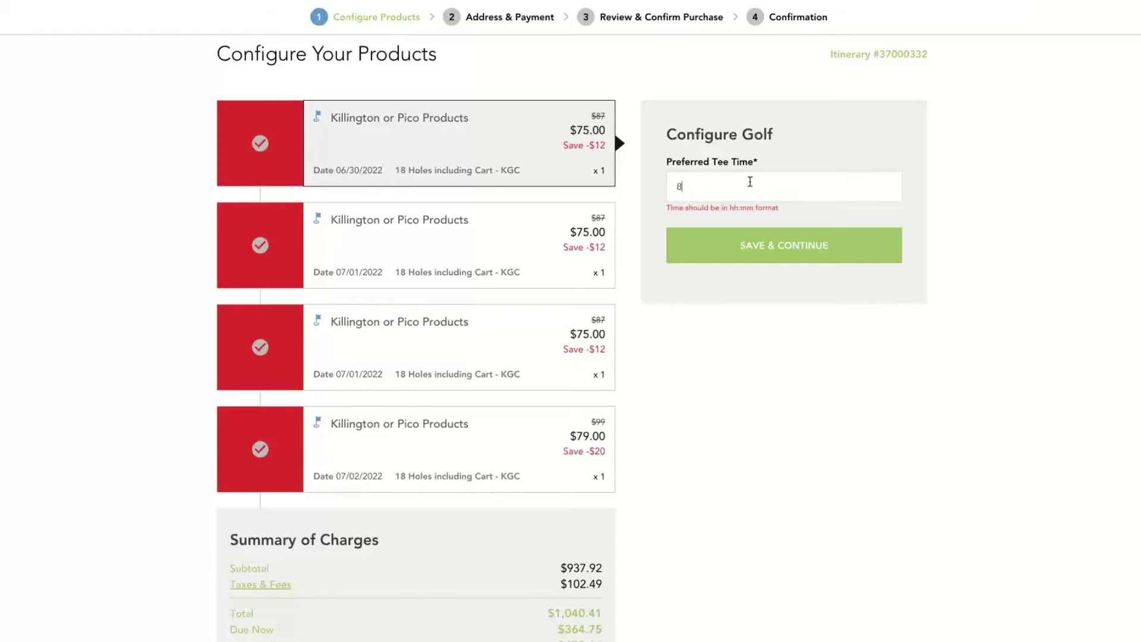
{"action": "left_click", "coordinate": [523, 224]}
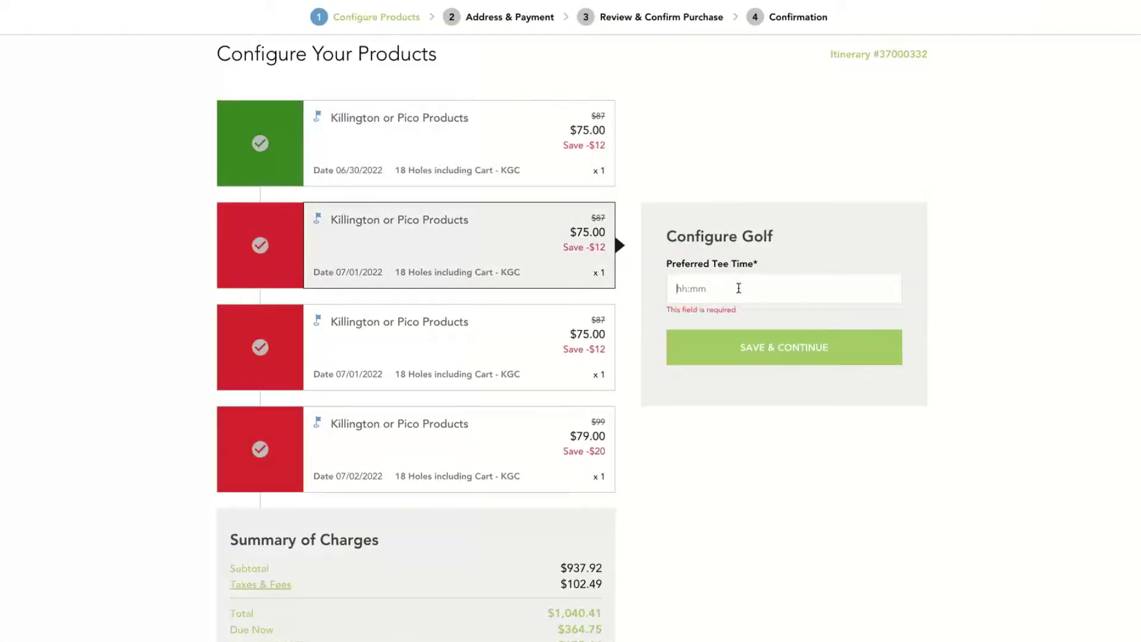
{"action": "type", "text": "8:00"}
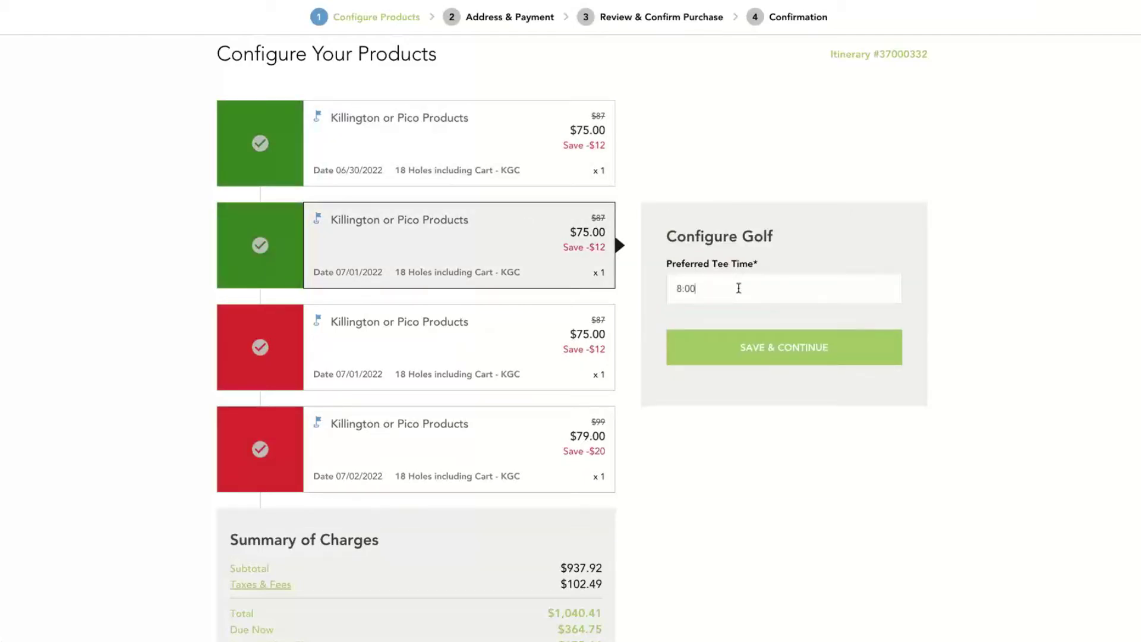
- Set the preferred tee time to 10:00 for the second July 1 item and the July 2 item, and save the golf configuration
{"action": "left_click", "coordinate": [480, 376]}
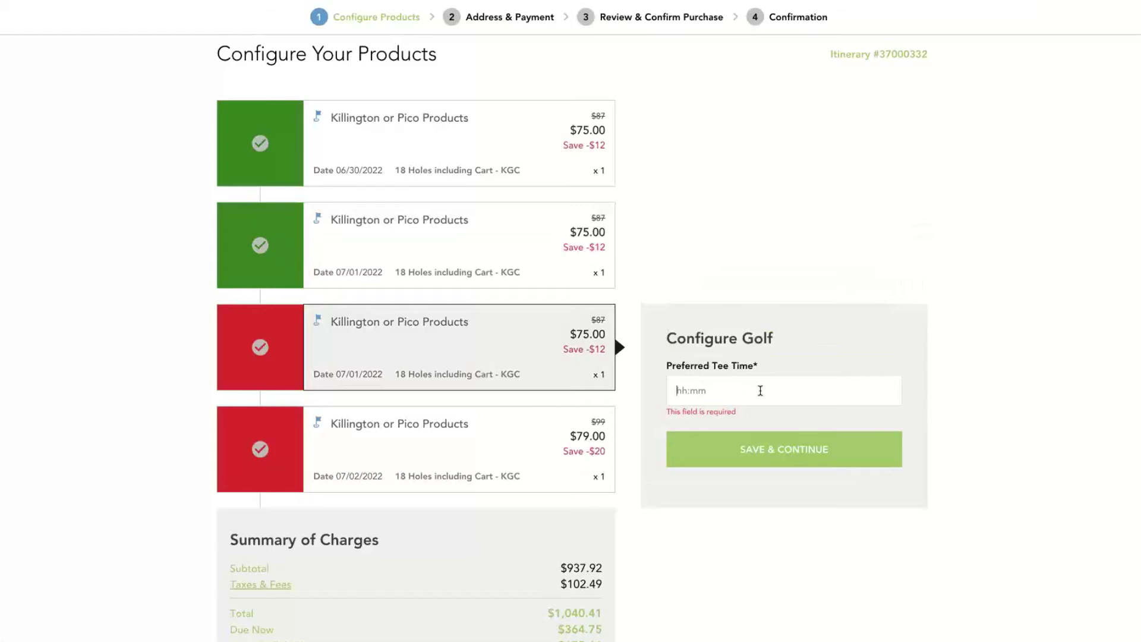
{"action": "type", "text": "10:00"}
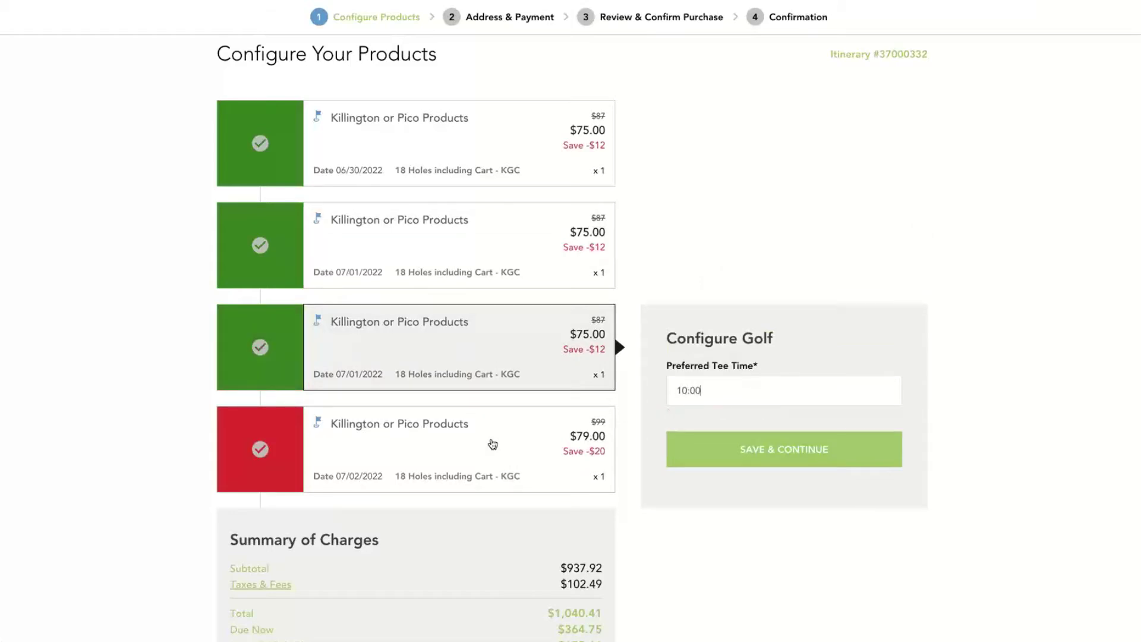
{"action": "left_click", "coordinate": [494, 445]}
{"action": "left_click", "coordinate": [727, 494]}
{"action": "type", "text": "10:00"}
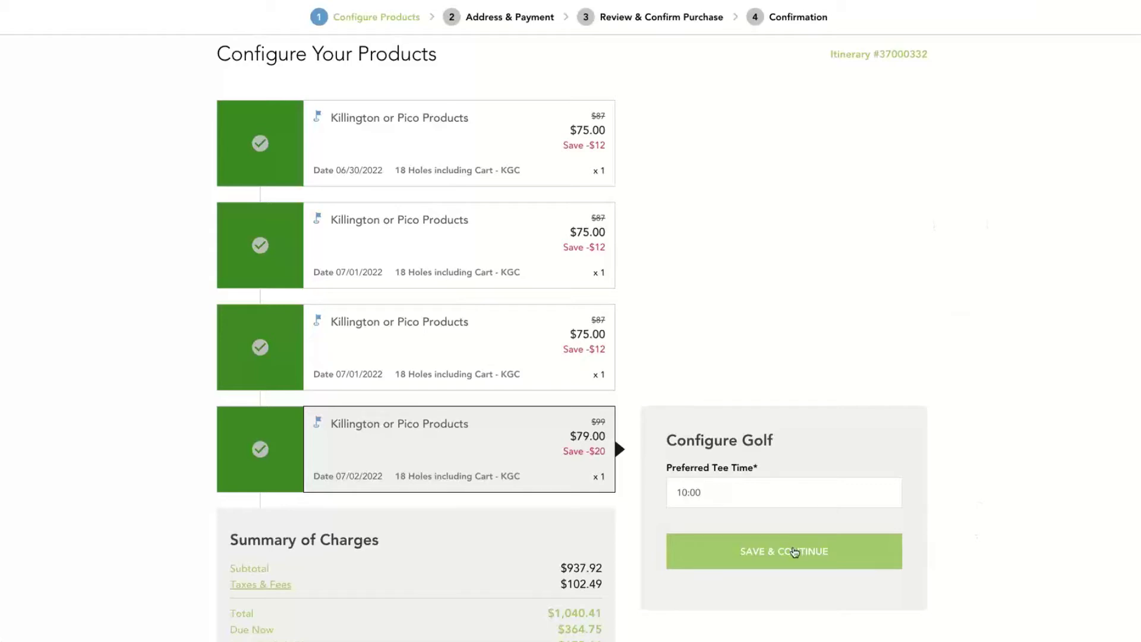
{"action": "scroll", "coordinate": [794, 551], "scroll_direction": "down", "scroll_amount": 2}
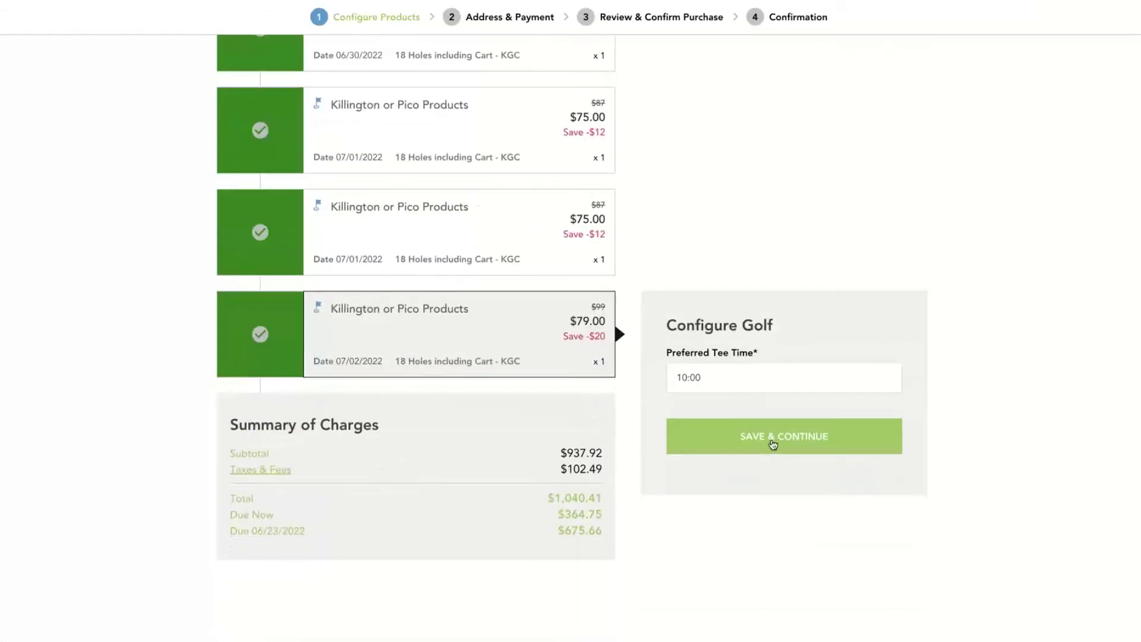
{"action": "left_click", "coordinate": [771, 439]}
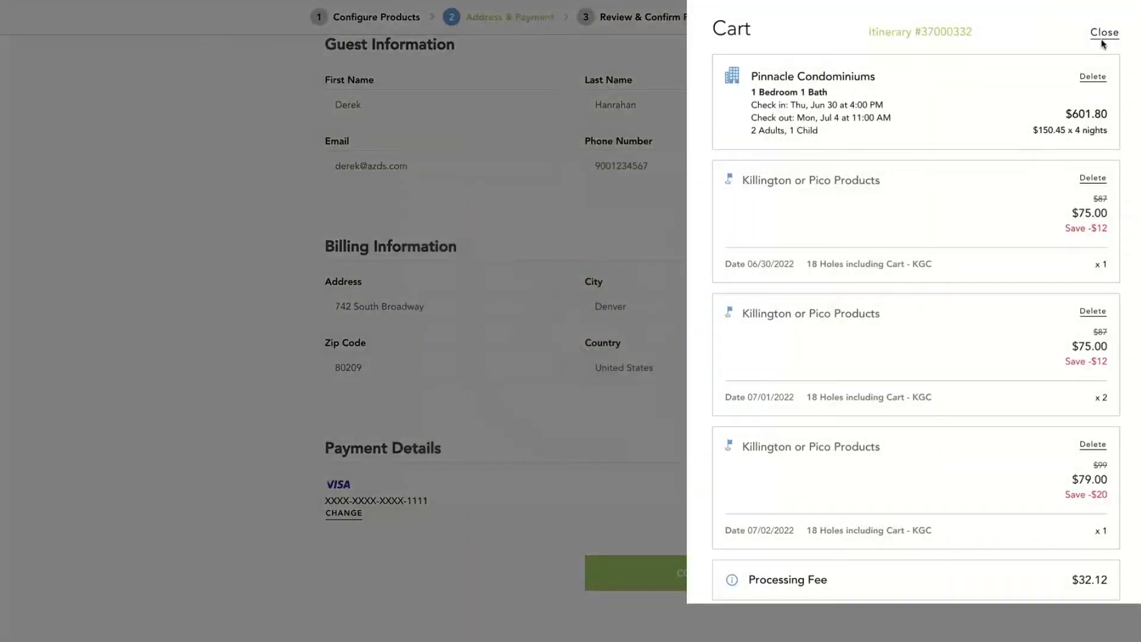
- Close the cart, check the prefilled guest, billing and payment details, and continue to review the vacation package and charges
{"action": "left_click", "coordinate": [1106, 37]}
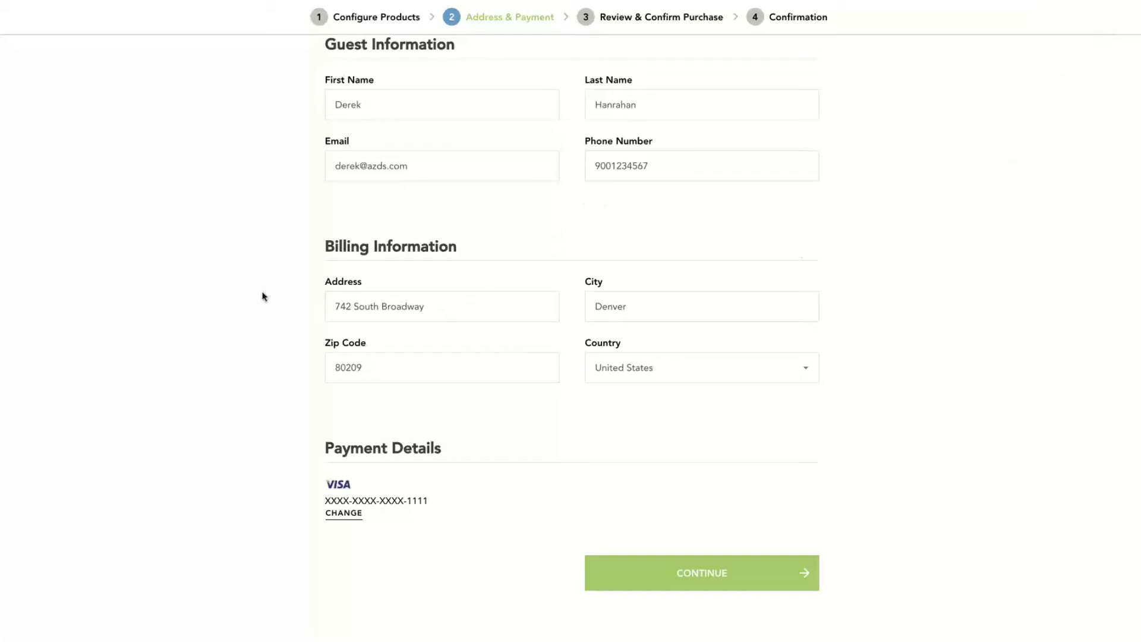
{"action": "scroll", "coordinate": [263, 296], "scroll_direction": "up", "scroll_amount": 3}
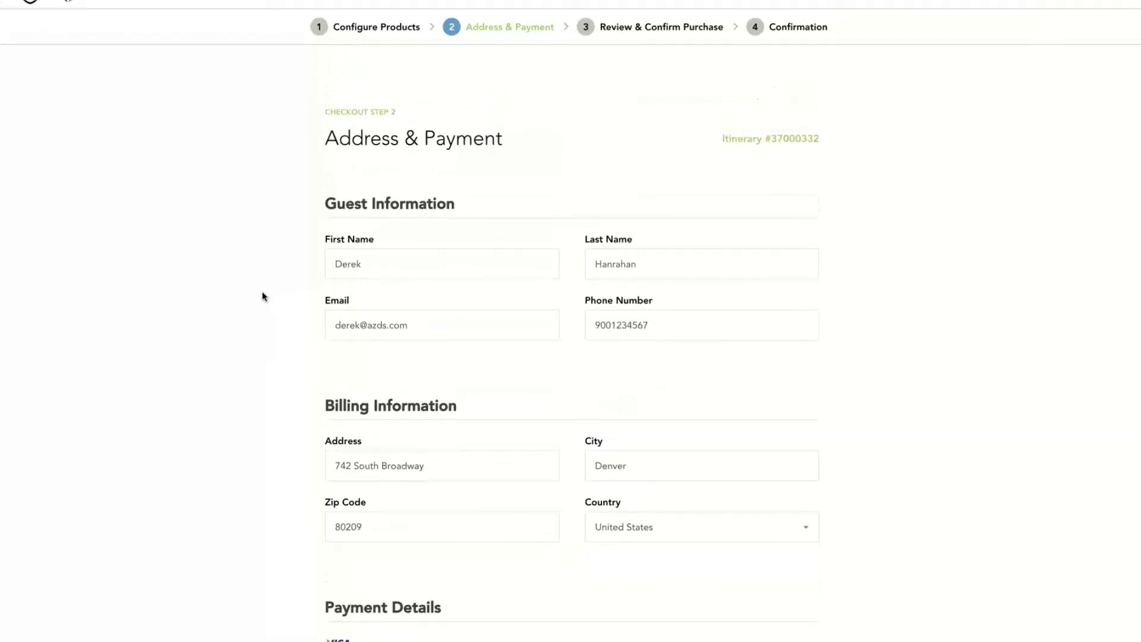
{"action": "scroll", "coordinate": [264, 297], "scroll_direction": "down", "scroll_amount": 2}
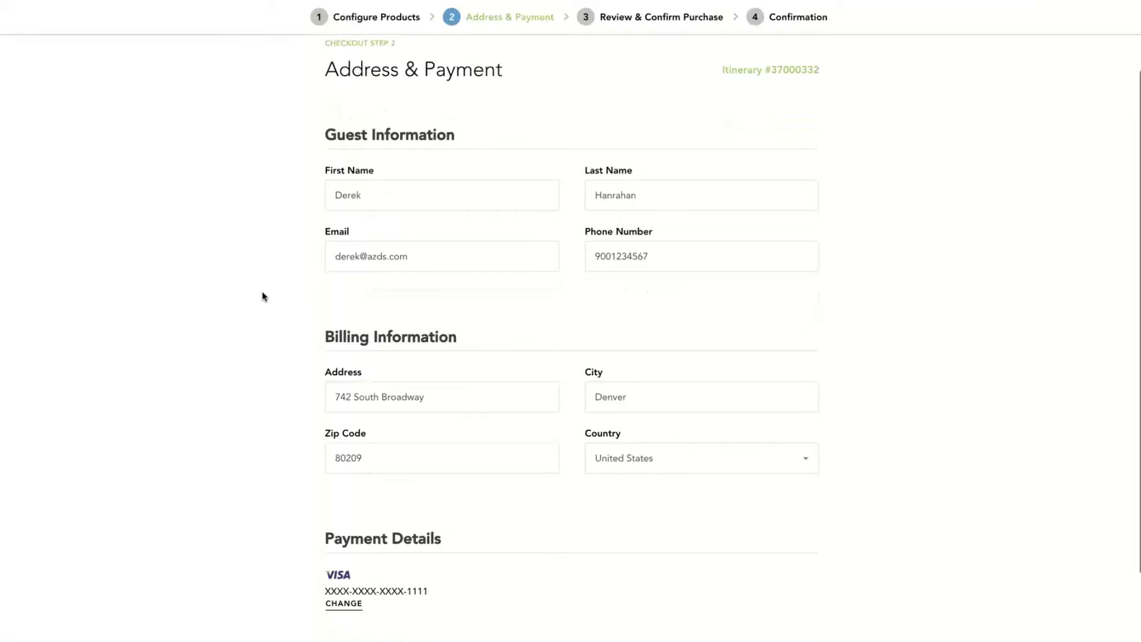
{"action": "scroll", "coordinate": [263, 296], "scroll_direction": "down", "scroll_amount": 2}
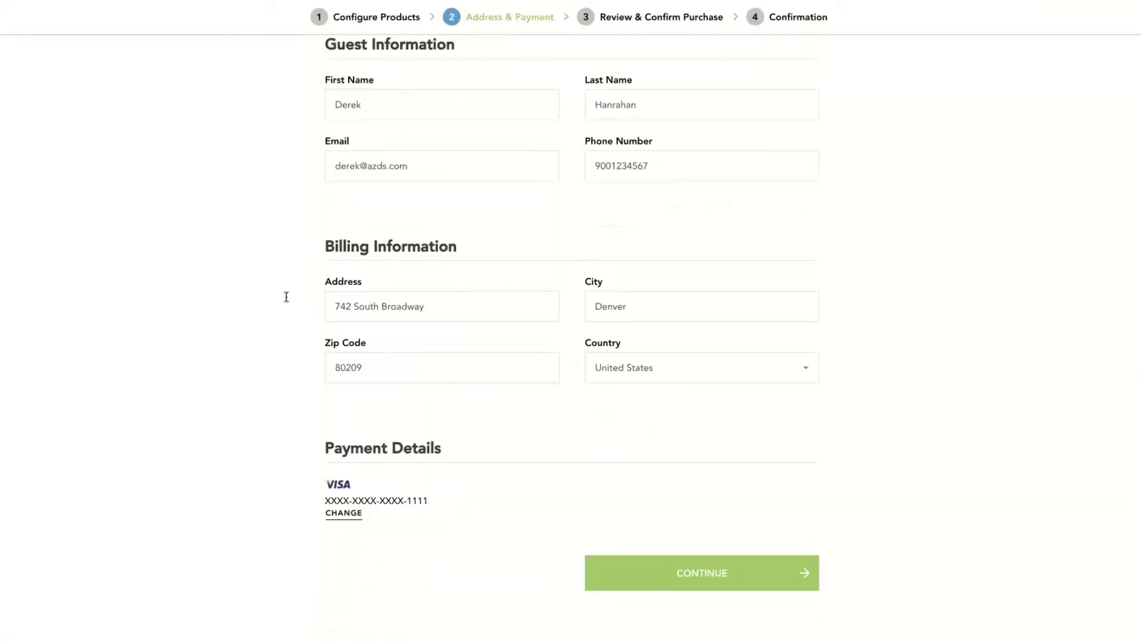
{"action": "left_click", "coordinate": [724, 577]}
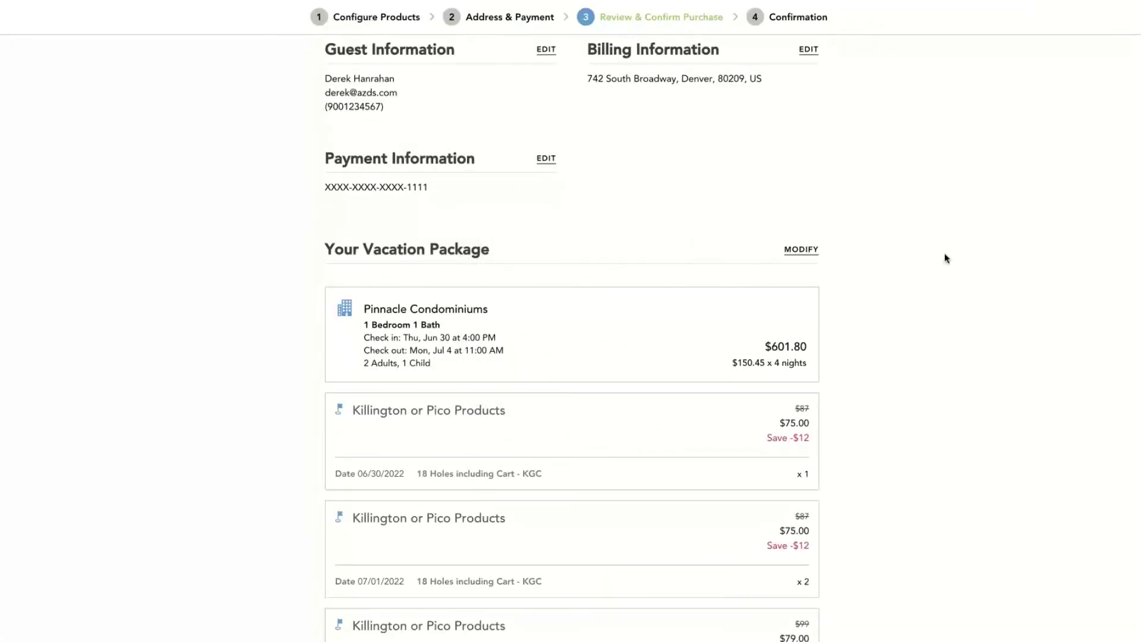
{"action": "scroll", "coordinate": [946, 258], "scroll_direction": "down", "scroll_amount": 8}
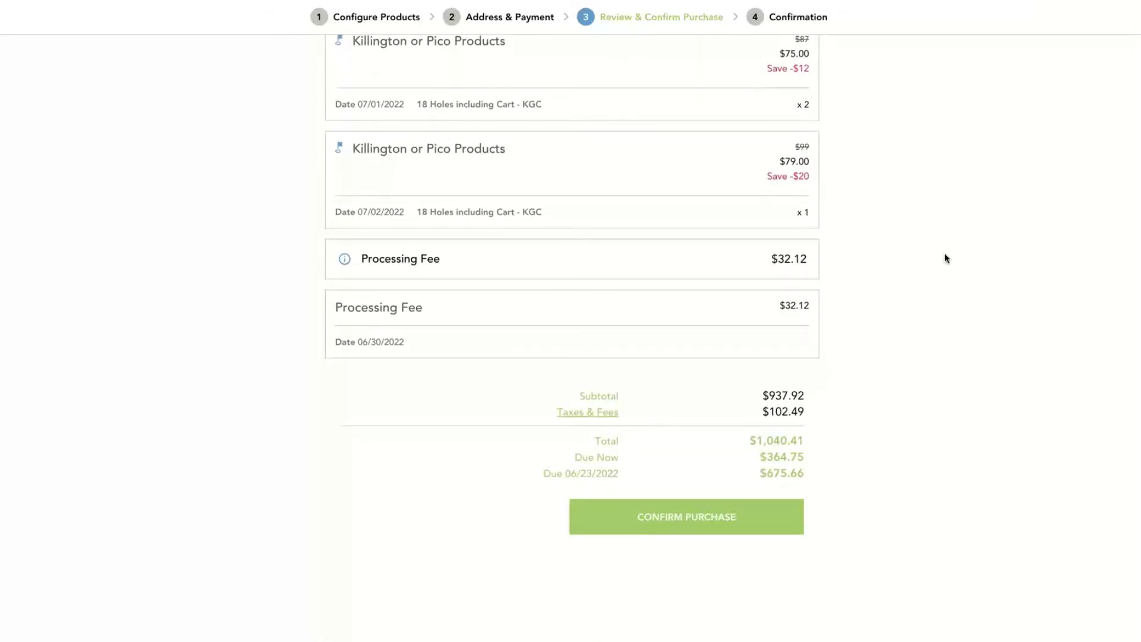
- Review the guest, billing and payment details, vacation package items, fees and totals before confirming the purchase
{"action": "scroll", "coordinate": [946, 258], "scroll_direction": "up", "scroll_amount": 8}
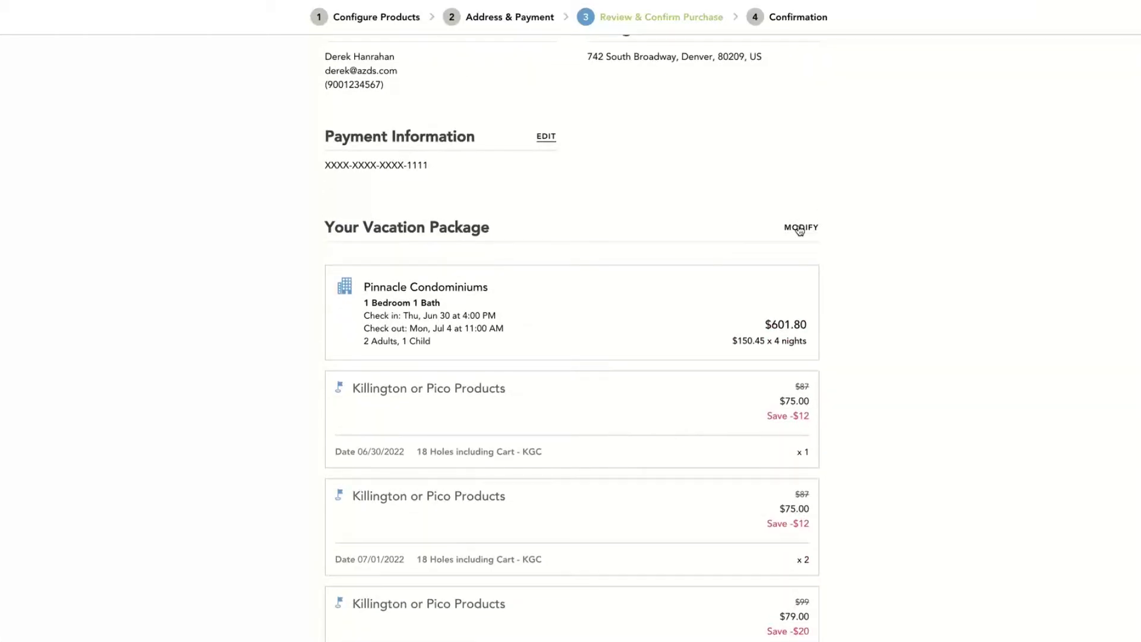
{"action": "scroll", "coordinate": [889, 279], "scroll_direction": "down", "scroll_amount": 6}
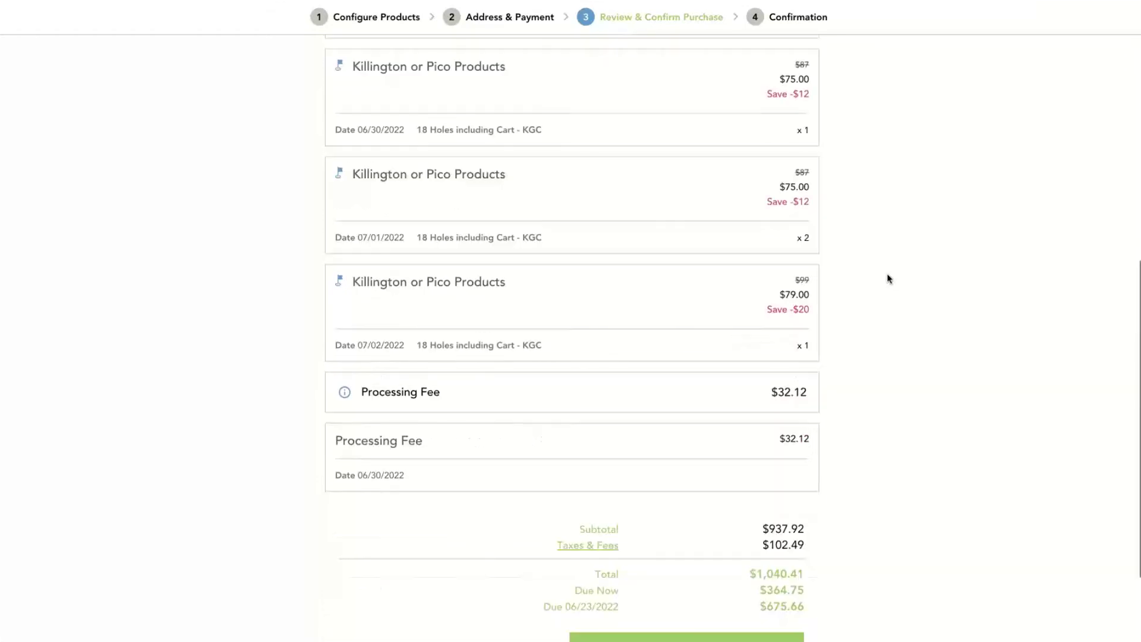
{"action": "scroll", "coordinate": [889, 279], "scroll_direction": "down", "scroll_amount": 3}
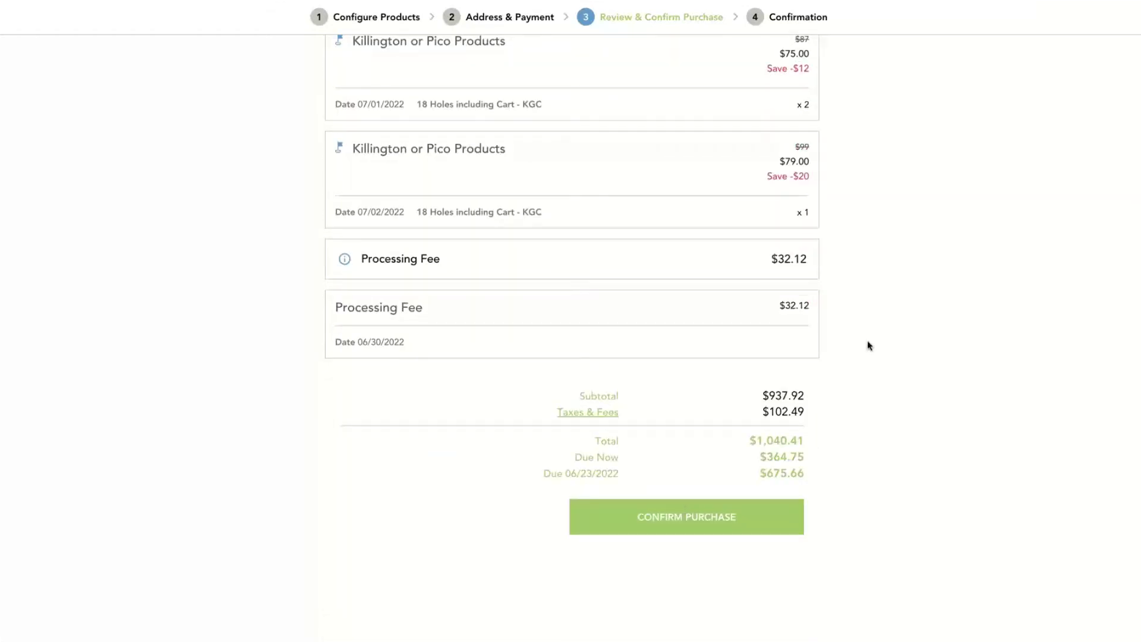
{"action": "scroll", "coordinate": [867, 341], "scroll_direction": "up", "scroll_amount": 10}
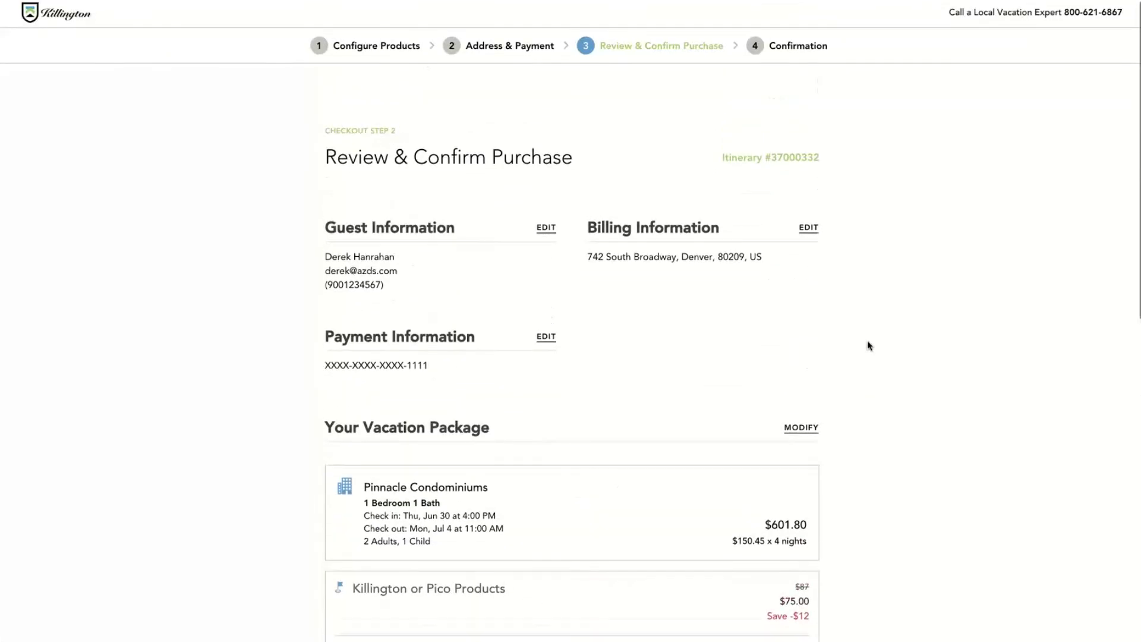
{"action": "scroll", "coordinate": [868, 341], "scroll_direction": "down", "scroll_amount": 1}
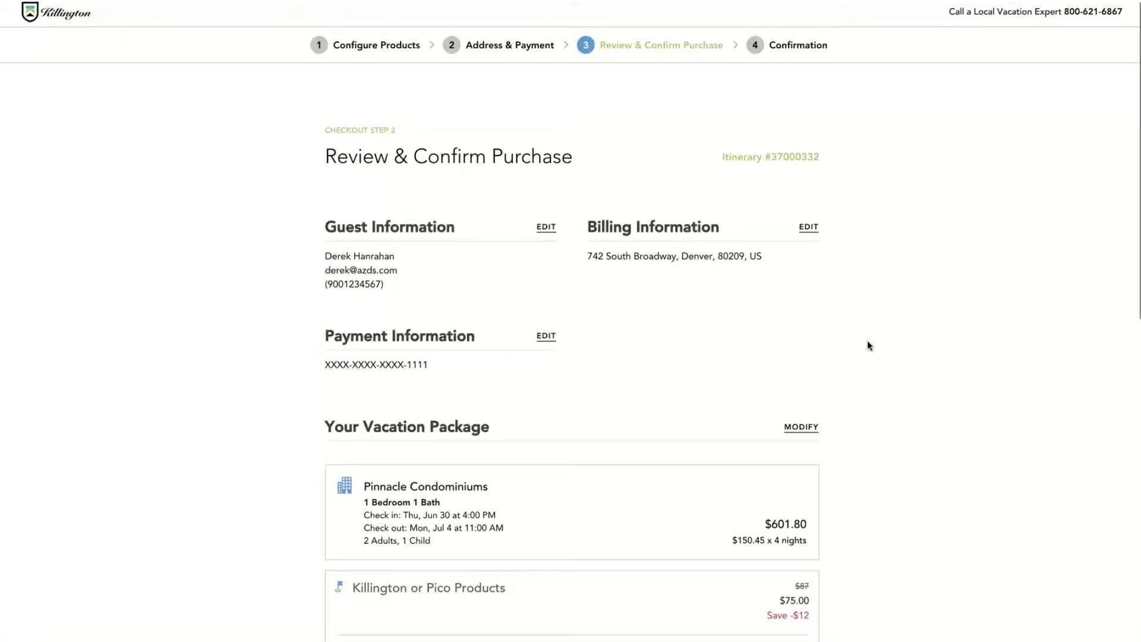
{"action": "scroll", "coordinate": [867, 345], "scroll_direction": "down", "scroll_amount": 10}
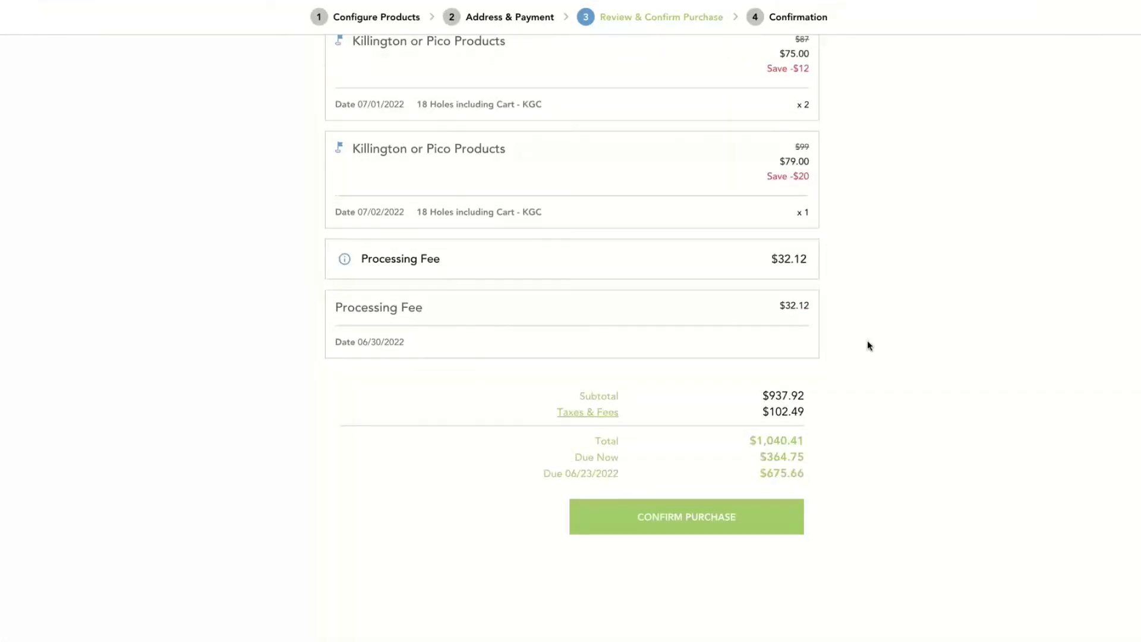
{"action": "scroll", "coordinate": [868, 345], "scroll_direction": "up", "scroll_amount": 10}
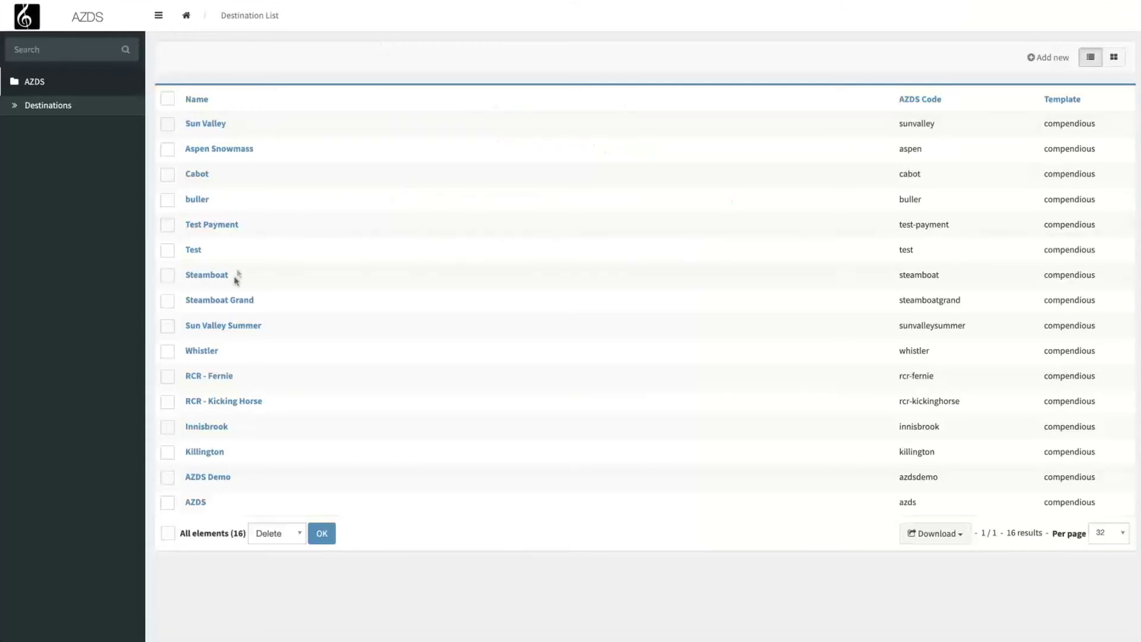
- Switch to the AZDS admin and open the Killington destination to examine its general settings and its available and preselected modules
{"action": "left_click", "coordinate": [204, 453]}
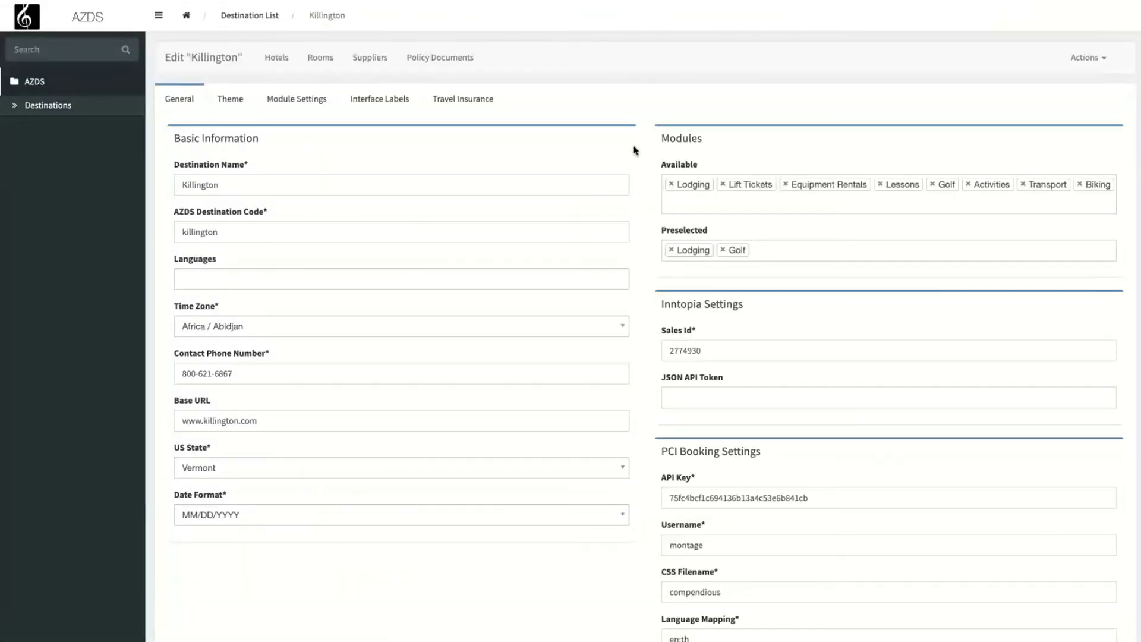
{"action": "scroll", "coordinate": [635, 151], "scroll_direction": "down", "scroll_amount": 3}
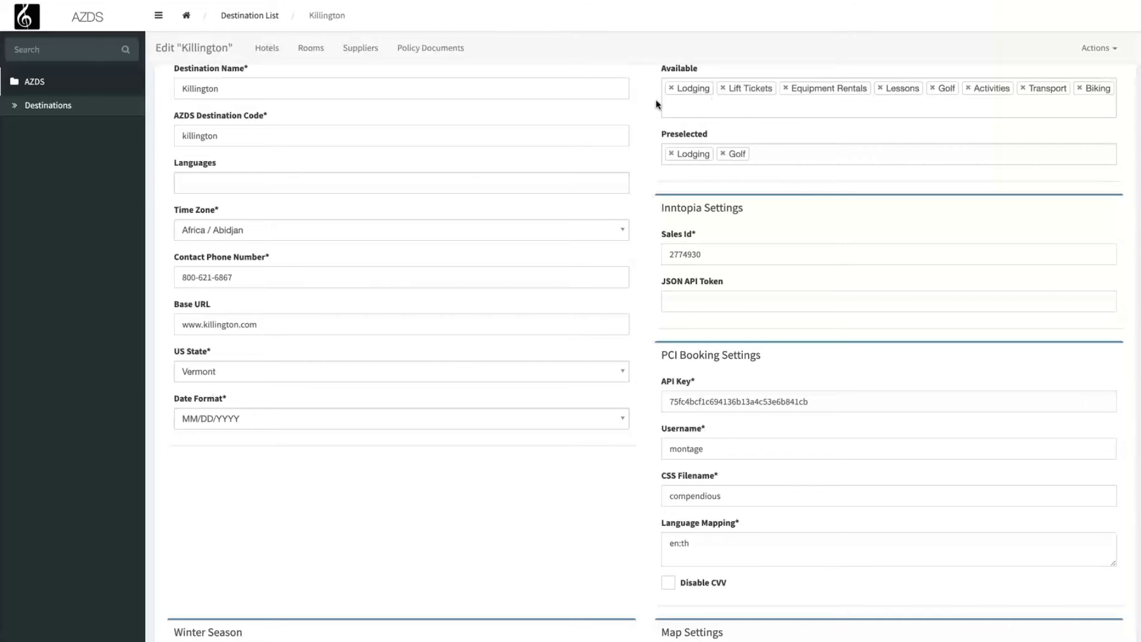
{"action": "scroll", "coordinate": [658, 98], "scroll_direction": "up", "scroll_amount": 1}
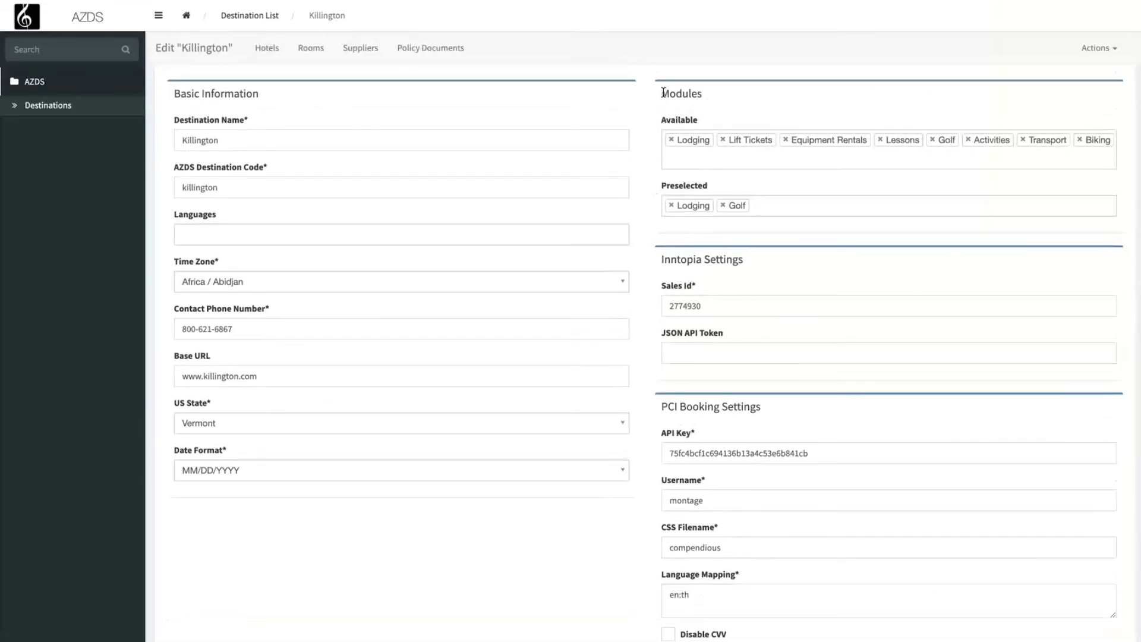
{"action": "left_click_drag", "start_coordinate": [662, 93], "coordinate": [717, 94]}
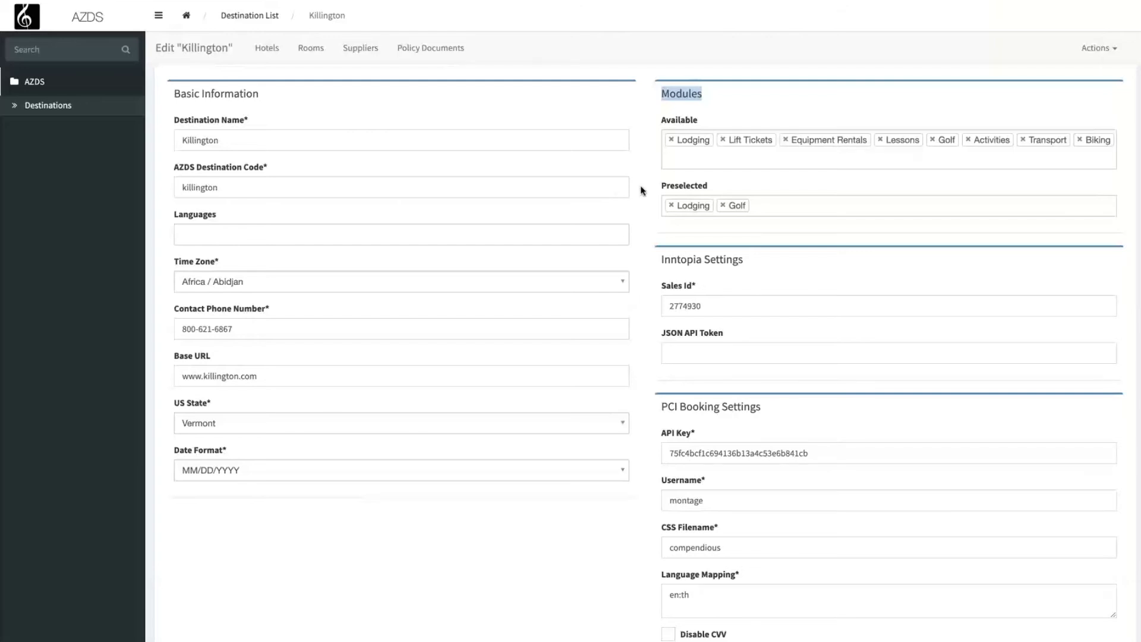
{"action": "left_click", "coordinate": [717, 184]}
{"action": "left_click_drag", "start_coordinate": [718, 184], "coordinate": [664, 186]}
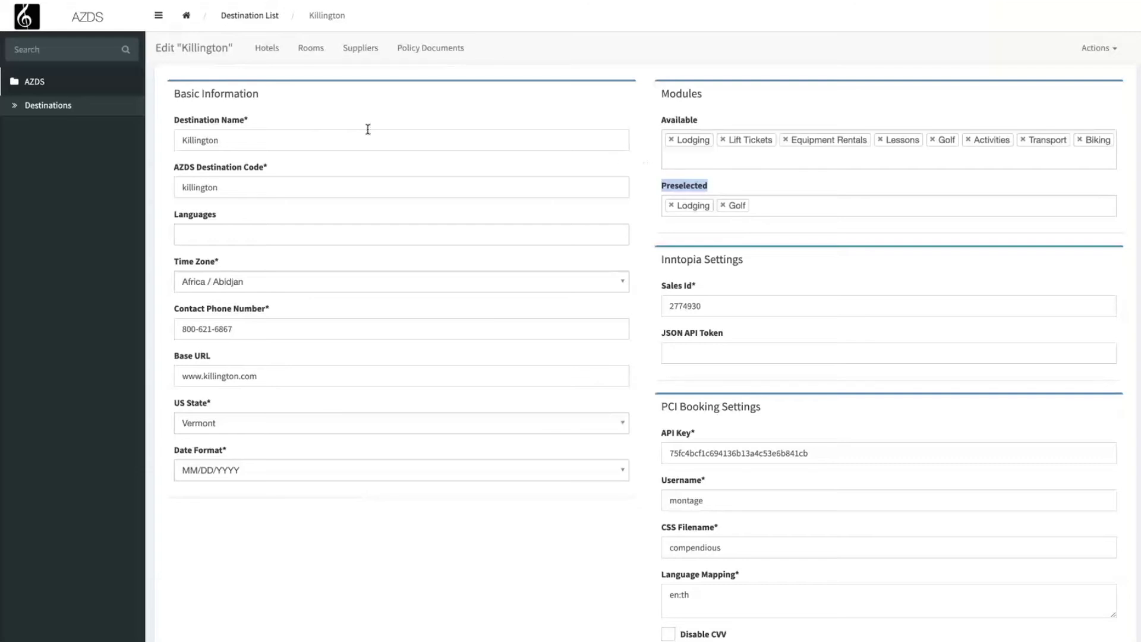
- Open the Killington theme settings and look through the template and color options
{"action": "left_click", "coordinate": [220, 98]}
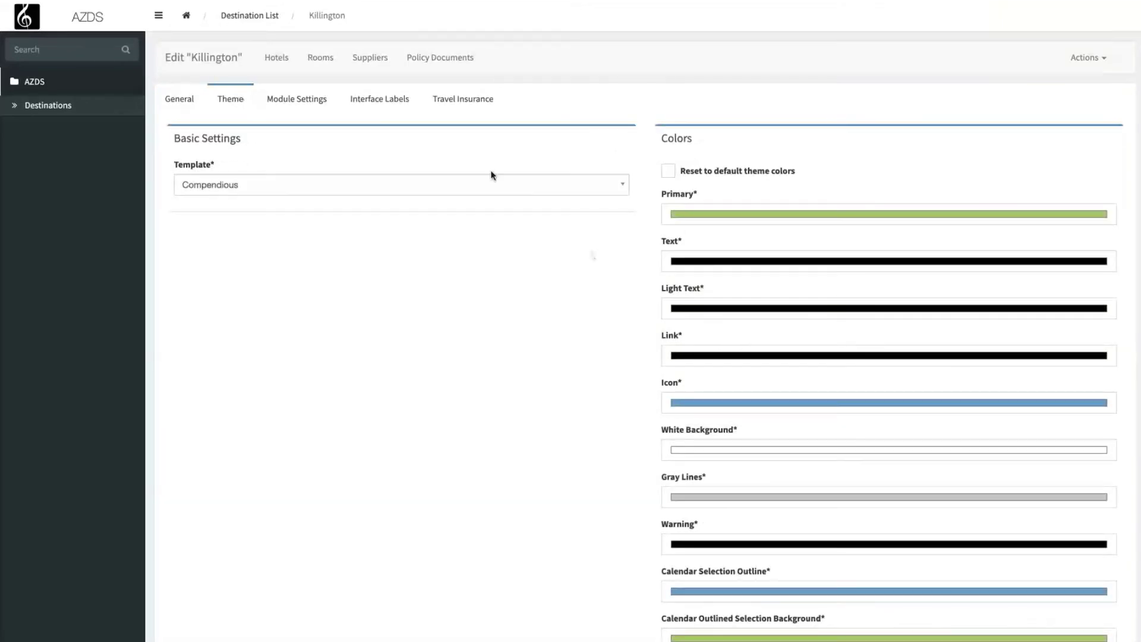
{"action": "scroll", "coordinate": [596, 262], "scroll_direction": "down", "scroll_amount": 3}
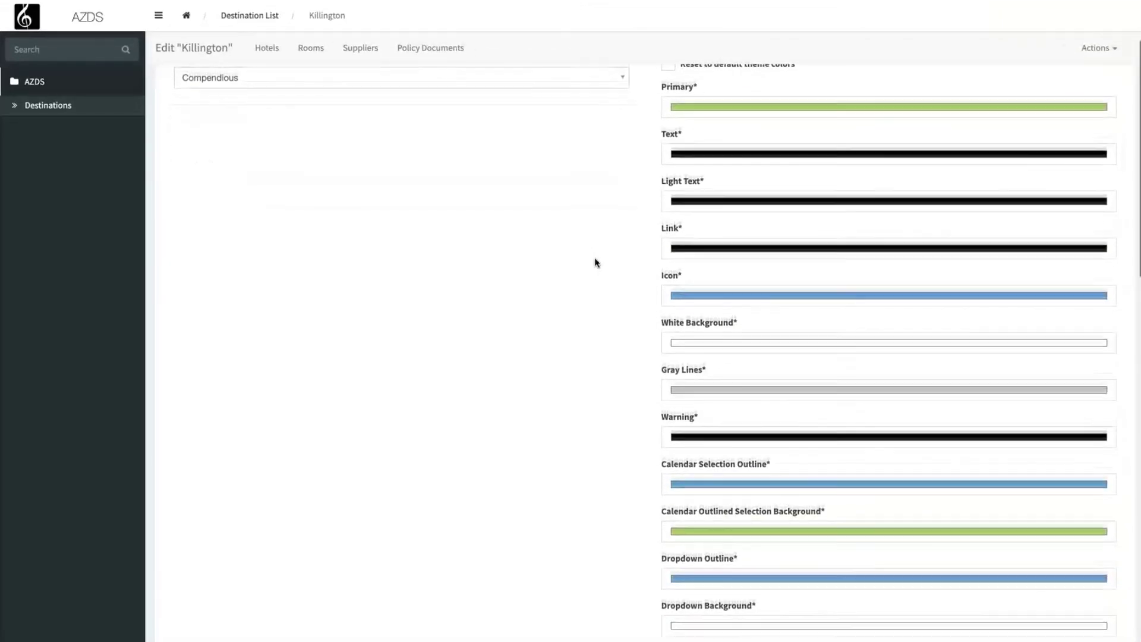
{"action": "scroll", "coordinate": [596, 262], "scroll_direction": "down", "scroll_amount": 1}
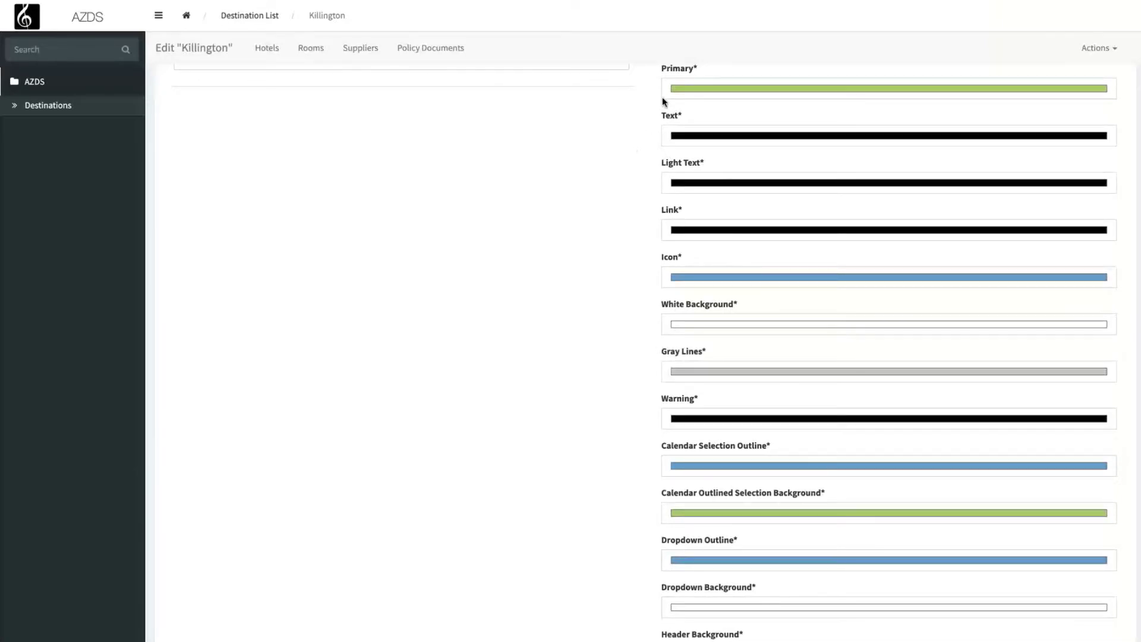
{"action": "scroll", "coordinate": [652, 402], "scroll_direction": "down", "scroll_amount": 5}
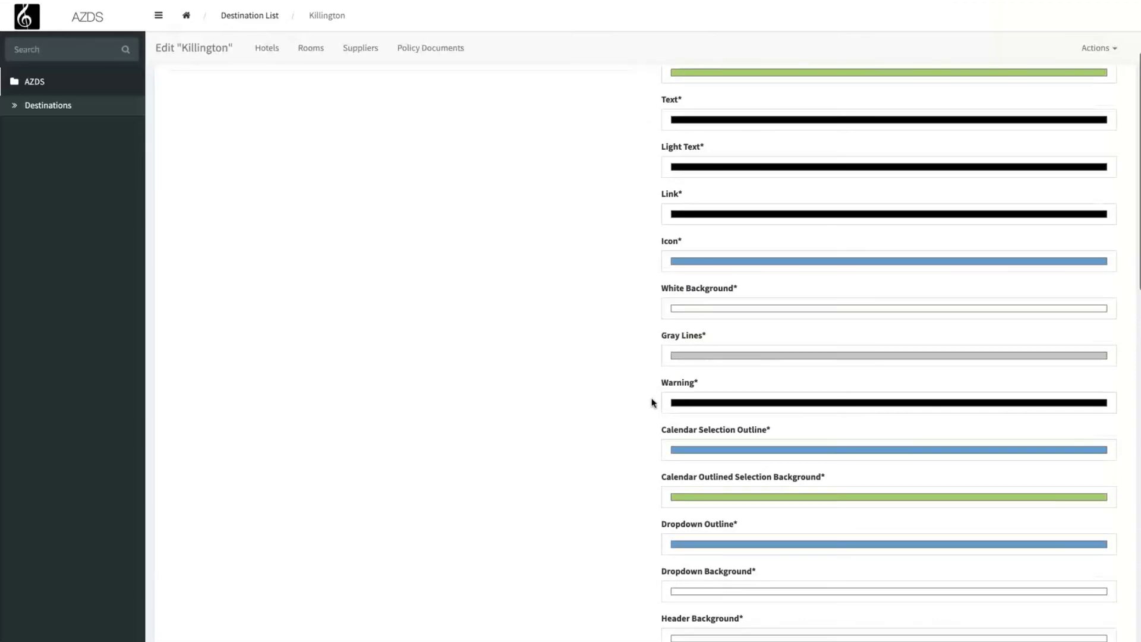
{"action": "scroll", "coordinate": [525, 401], "scroll_direction": "down", "scroll_amount": 1}
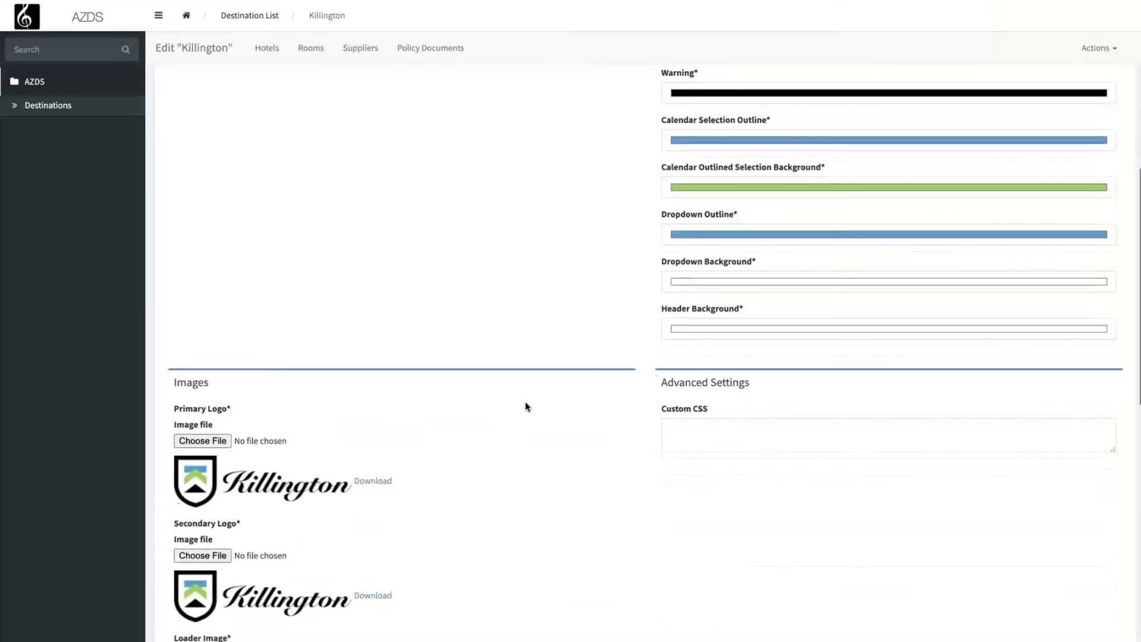
- Look through the theme's logos, loader image and summer and winter backgrounds, and update the Killington destination
{"action": "left_click_drag", "start_coordinate": [707, 391], "coordinate": [636, 397]}
{"action": "left_click", "coordinate": [563, 393]}
{"action": "scroll", "coordinate": [562, 393], "scroll_direction": "down", "scroll_amount": 1}
{"action": "scroll", "coordinate": [563, 393], "scroll_direction": "down", "scroll_amount": 5}
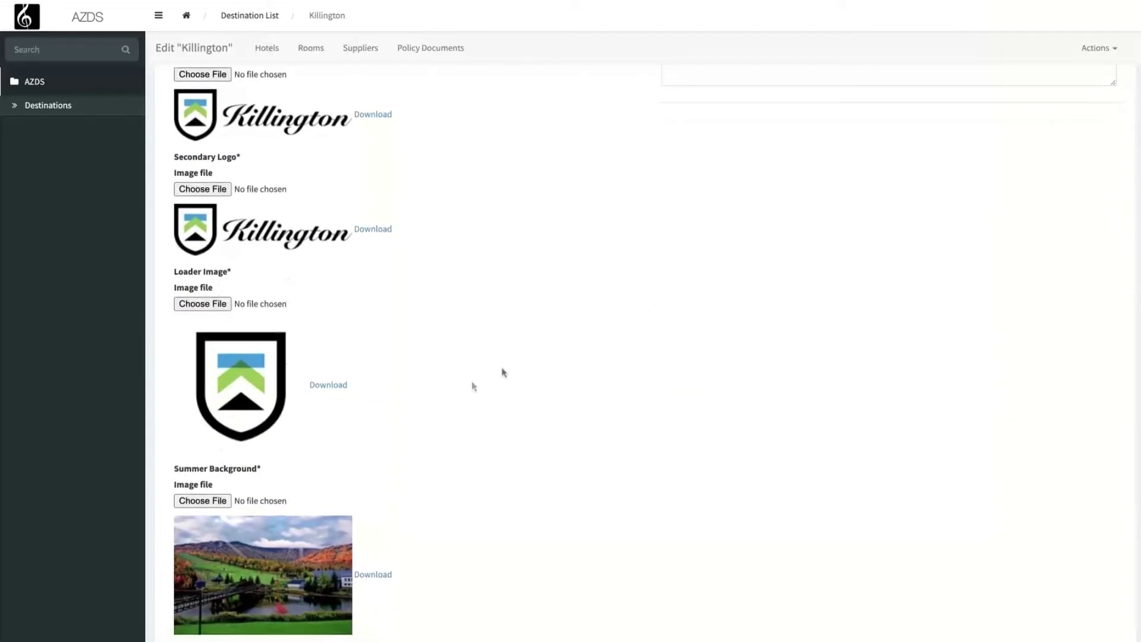
{"action": "scroll", "coordinate": [501, 372], "scroll_direction": "down", "scroll_amount": 4}
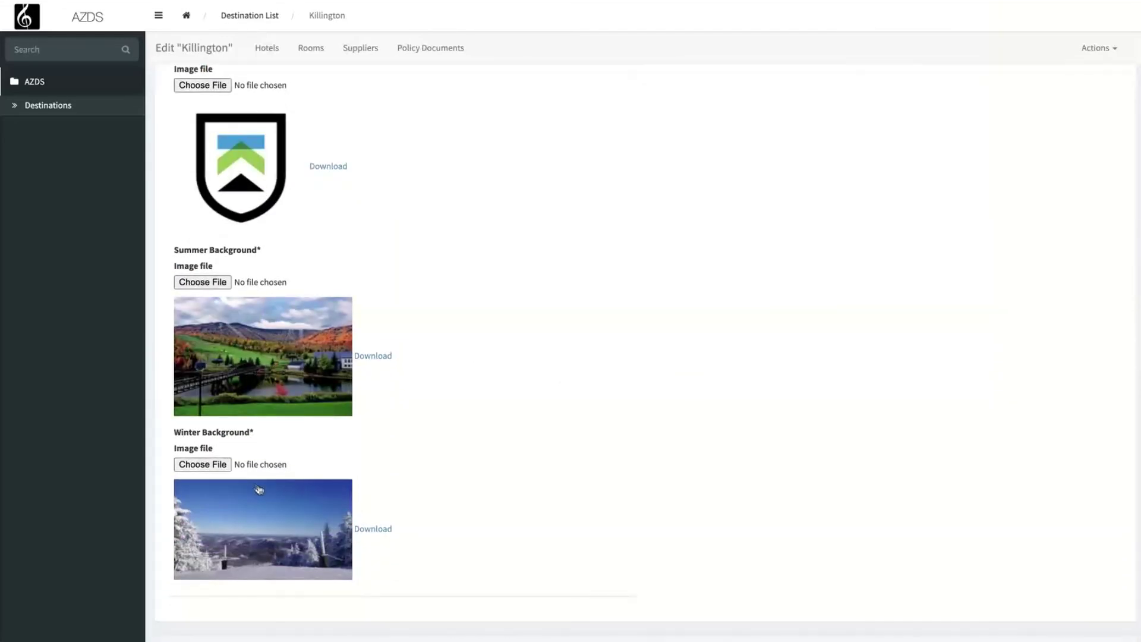
{"action": "scroll", "coordinate": [658, 290], "scroll_direction": "down", "scroll_amount": 1}
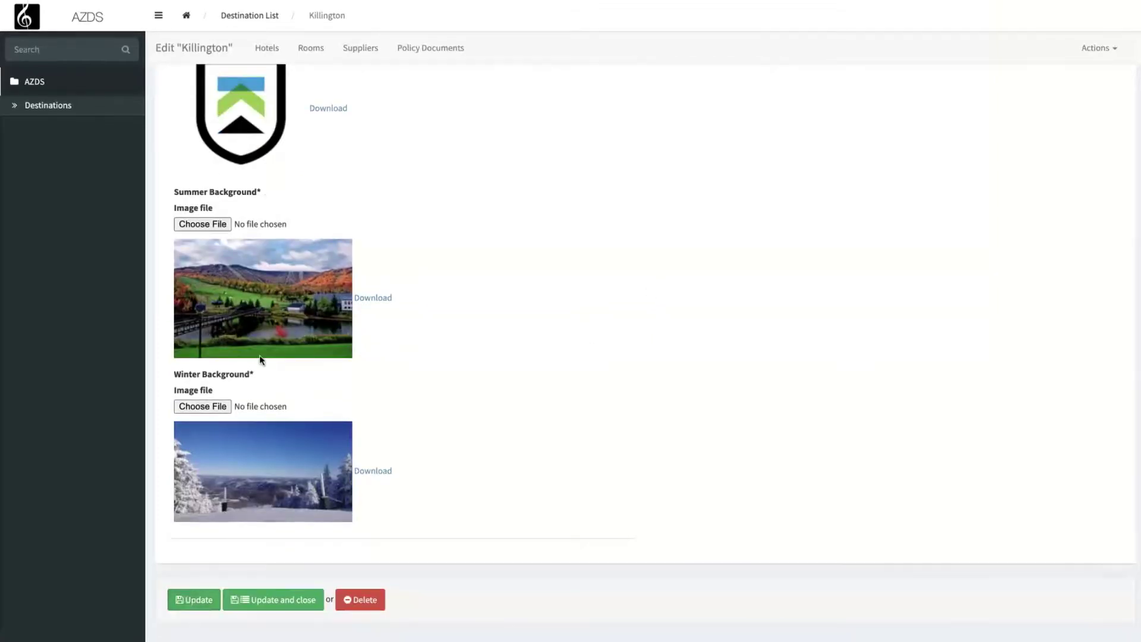
{"action": "left_click", "coordinate": [183, 601]}
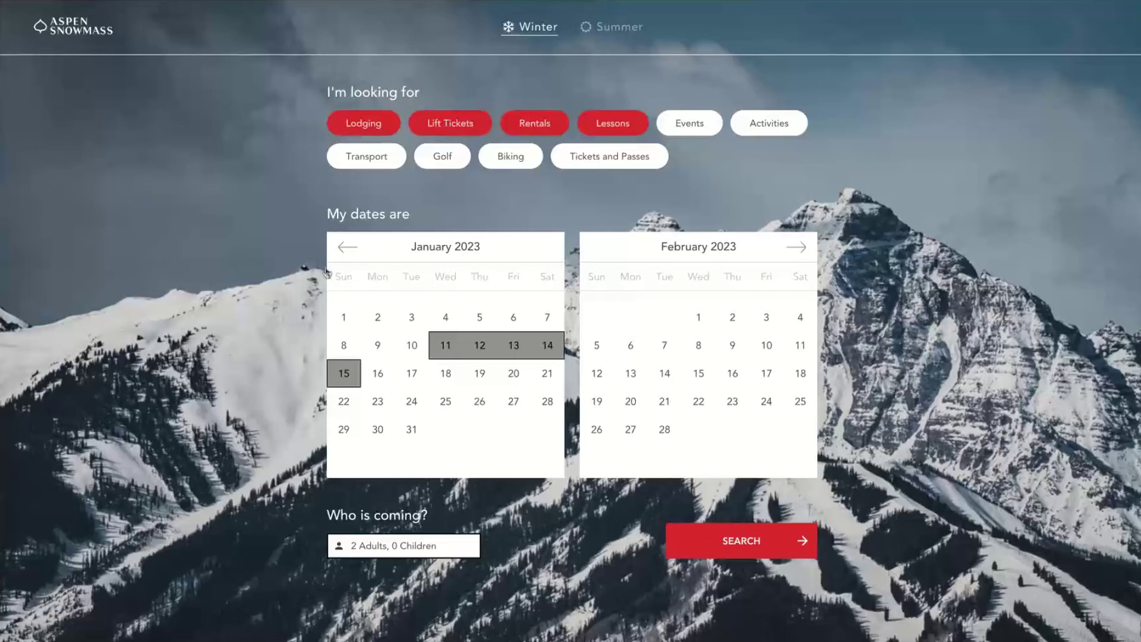
- Search the Aspen Snowmass site for a January 11–15, 2023 winter trip for 2 adults, and examine lodging on the map around Snowmass Village
{"action": "left_click", "coordinate": [729, 538]}
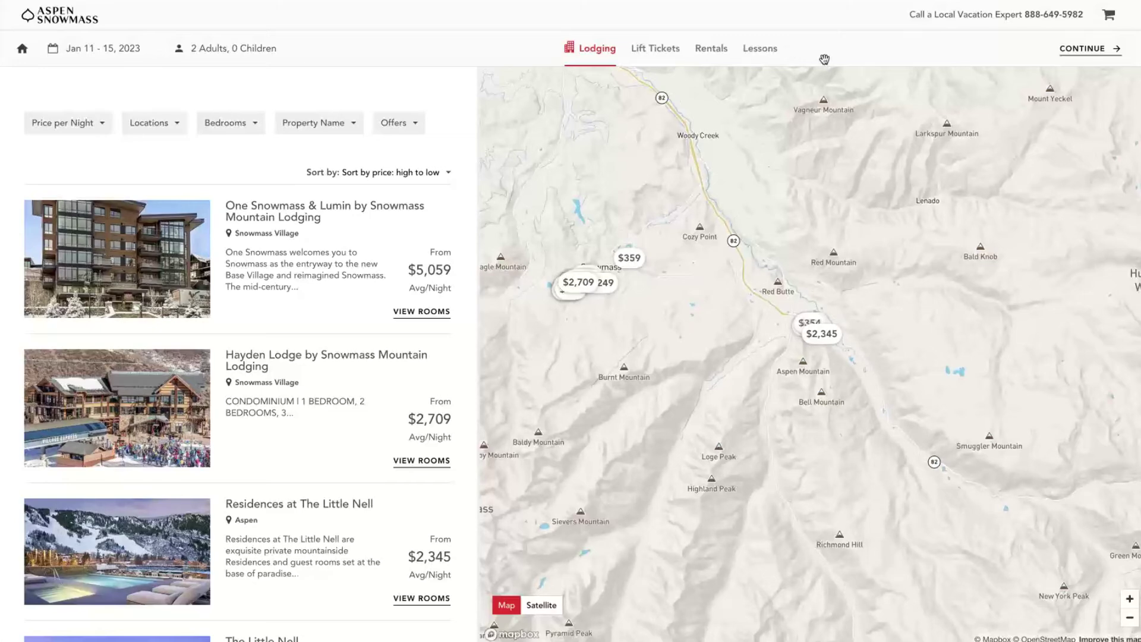
{"action": "left_click_drag", "start_coordinate": [754, 396], "coordinate": [850, 480]}
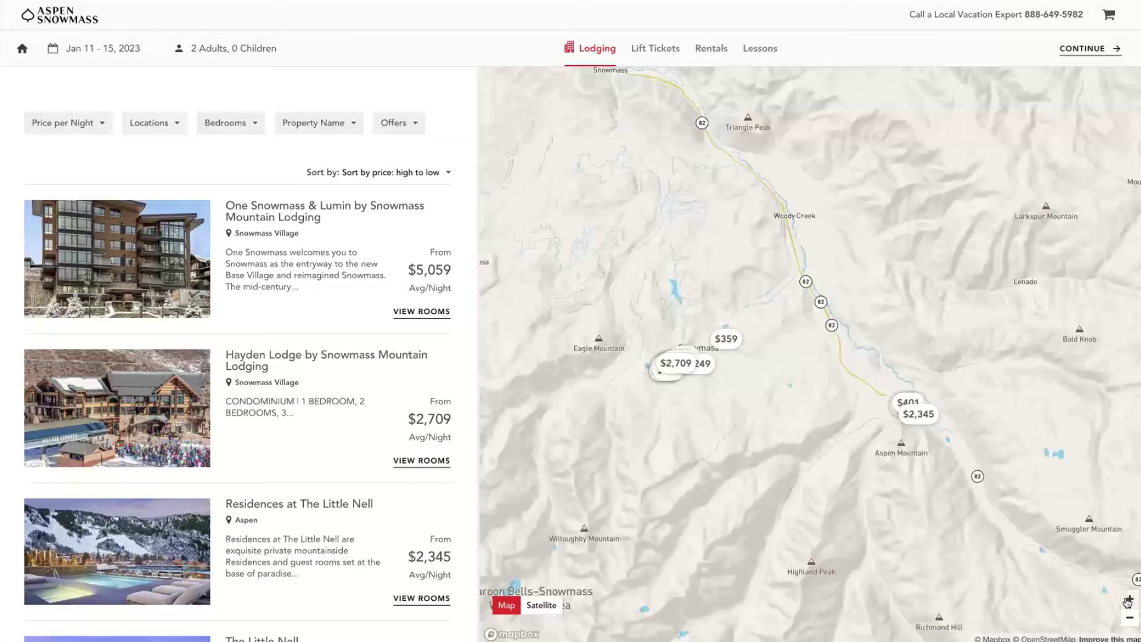
{"action": "left_click", "coordinate": [1128, 599]}
{"action": "left_click_drag", "start_coordinate": [788, 379], "coordinate": [815, 344]}
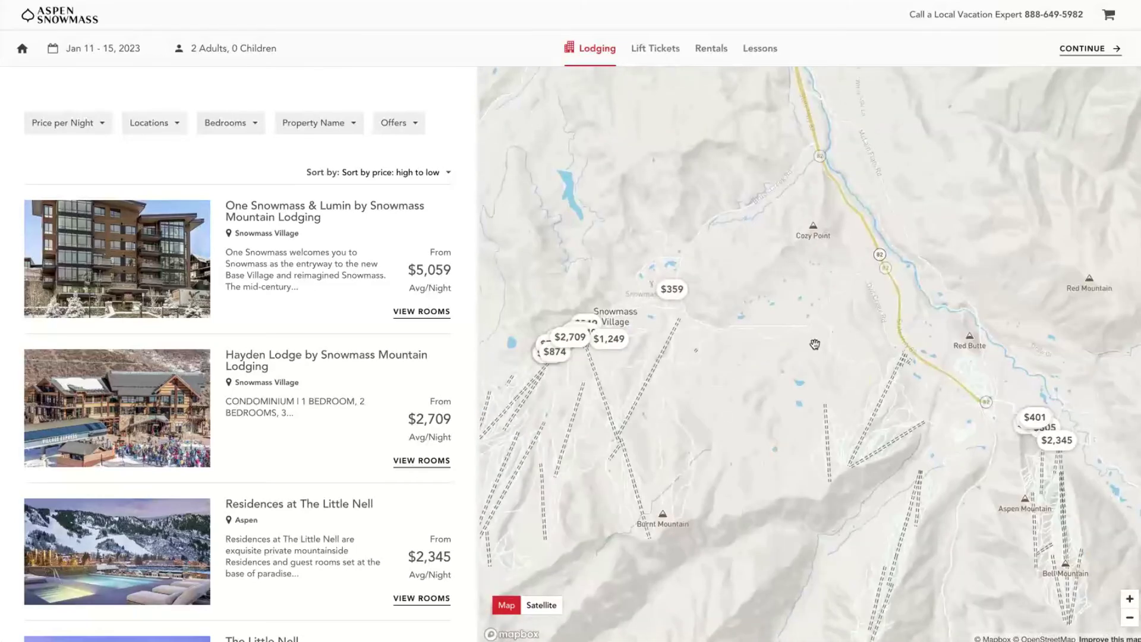
{"action": "left_click", "coordinate": [1129, 598]}
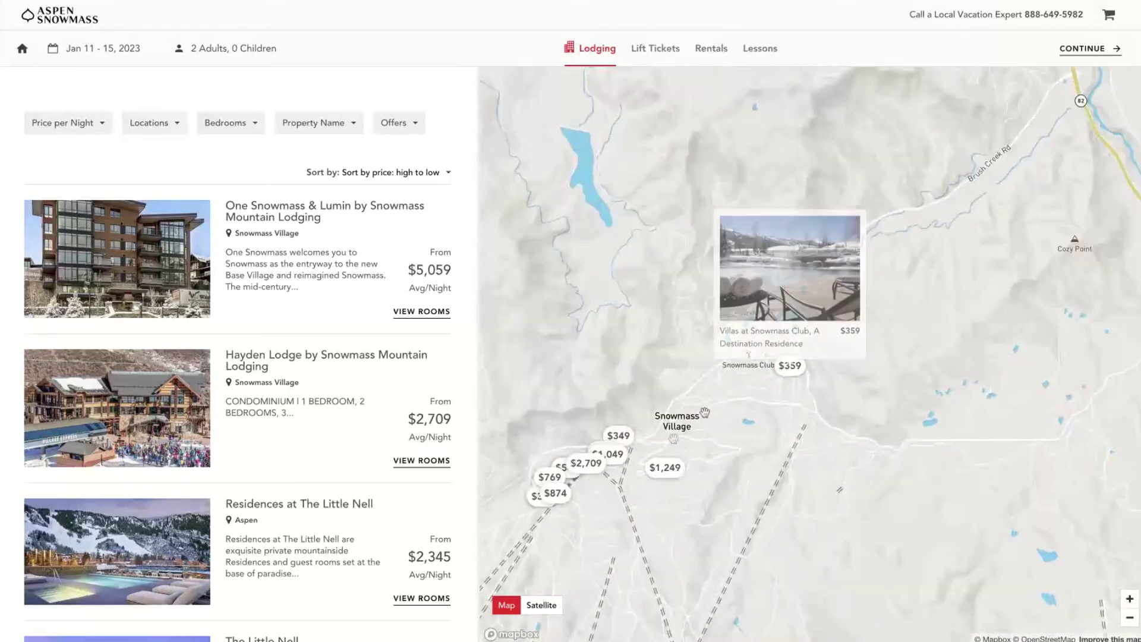
{"action": "mouse_move", "coordinate": [662, 474]}
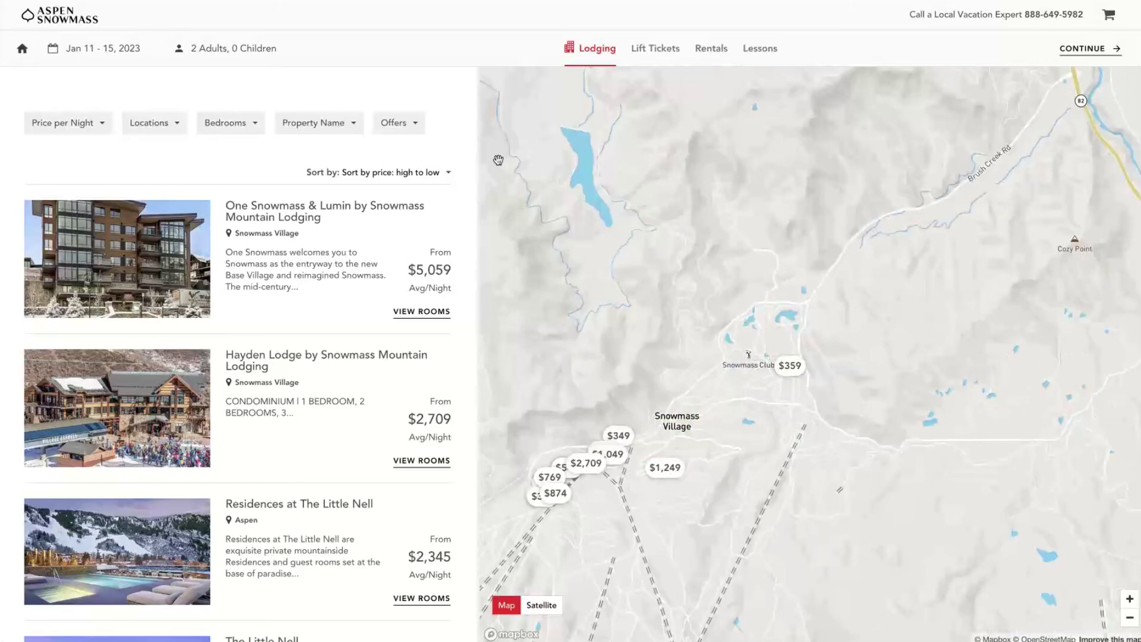
- Show the lift tickets and filter them by the Adult age group
{"action": "left_click", "coordinate": [651, 57]}
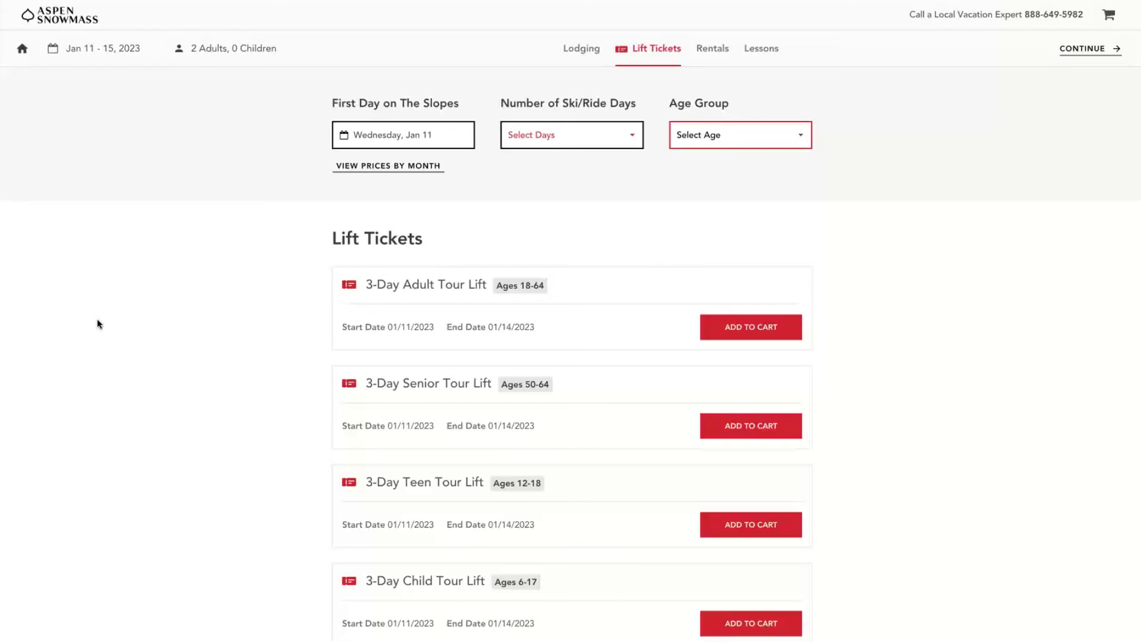
{"action": "scroll", "coordinate": [99, 325], "scroll_direction": "down", "scroll_amount": 1}
{"action": "scroll", "coordinate": [99, 324], "scroll_direction": "up", "scroll_amount": 1}
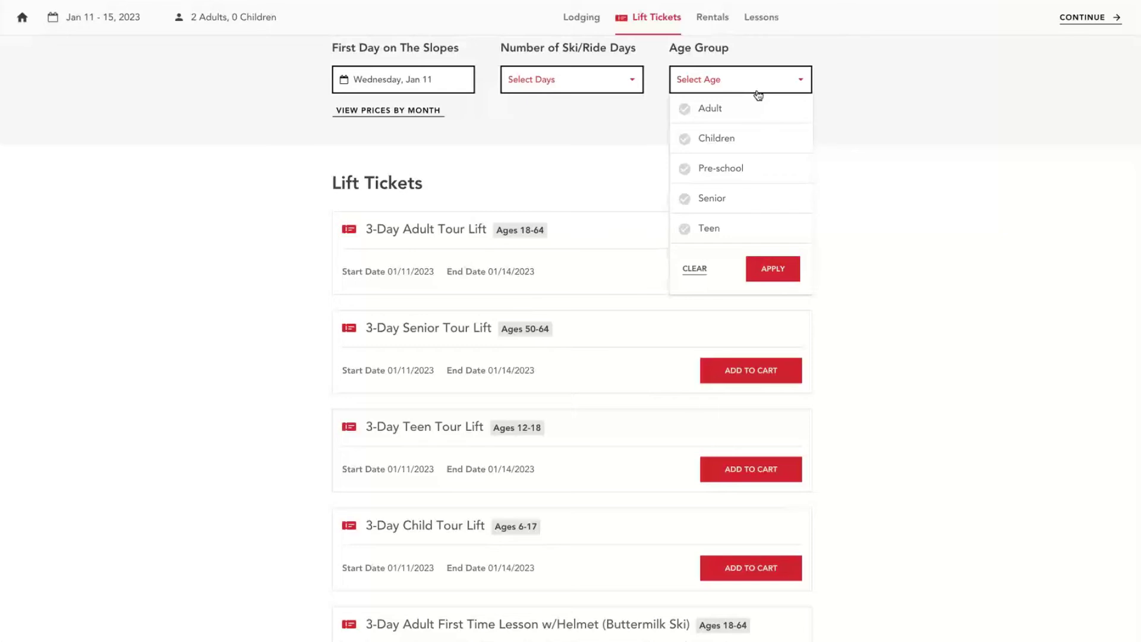
{"action": "left_click", "coordinate": [763, 113]}
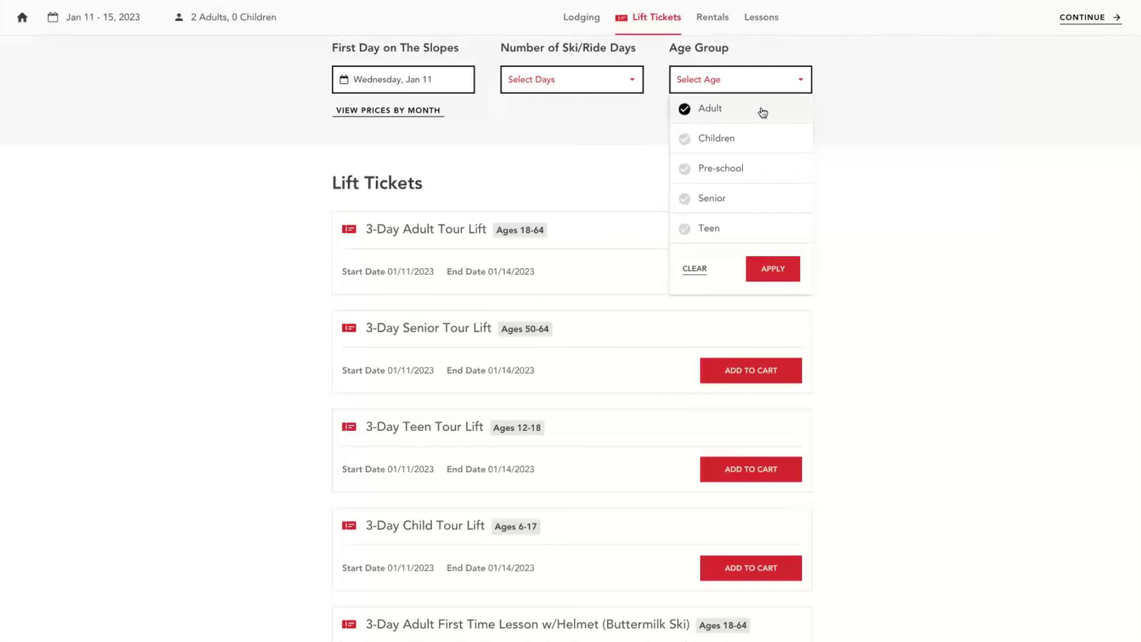
{"action": "left_click", "coordinate": [773, 269]}
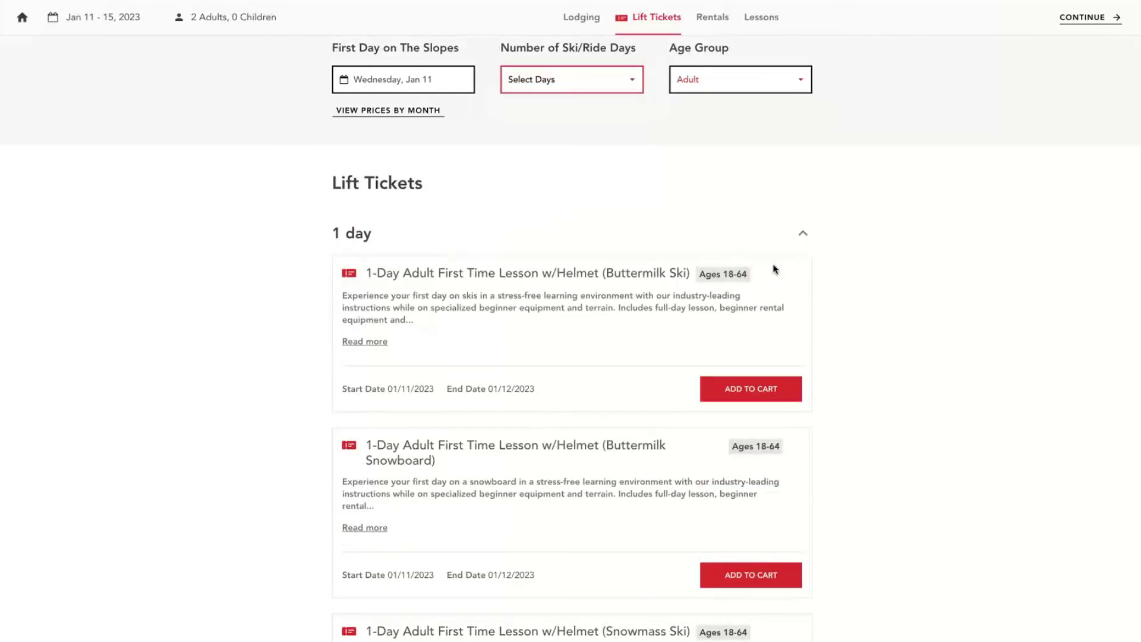
- Add Pre-school to the age group filter and look through the matching lift tickets
{"action": "left_click", "coordinate": [789, 88]}
{"action": "left_click", "coordinate": [769, 138]}
{"action": "left_click", "coordinate": [745, 175]}
{"action": "left_click", "coordinate": [726, 141]}
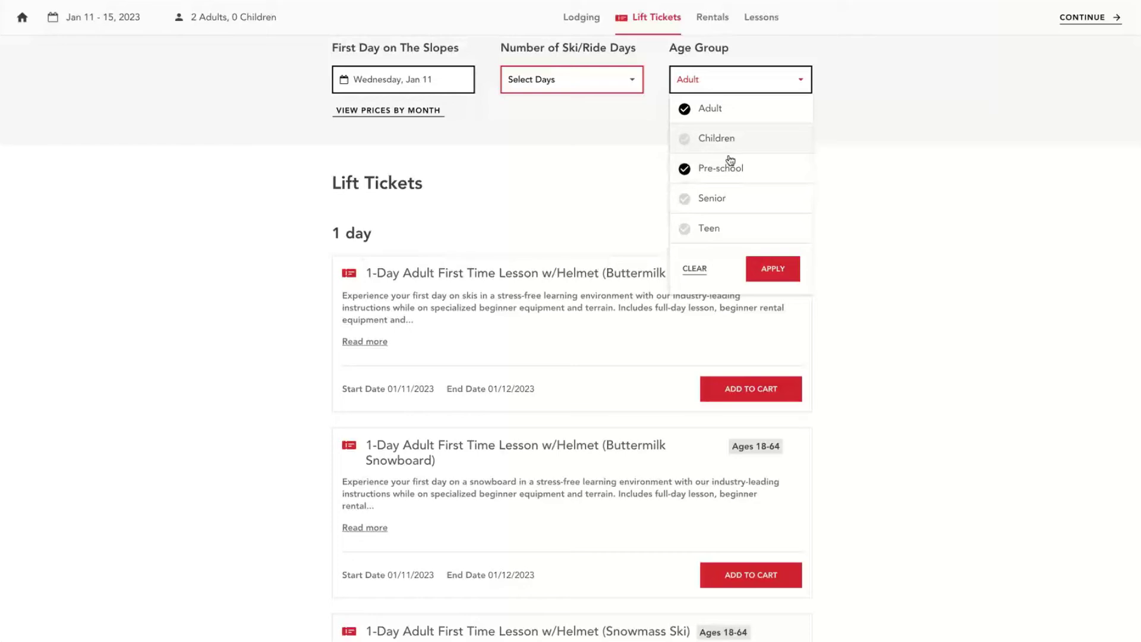
{"action": "left_click", "coordinate": [773, 270]}
{"action": "scroll", "coordinate": [922, 270], "scroll_direction": "down", "scroll_amount": 6}
{"action": "scroll", "coordinate": [922, 271], "scroll_direction": "down", "scroll_amount": 7}
{"action": "scroll", "coordinate": [922, 272], "scroll_direction": "up", "scroll_amount": 5}
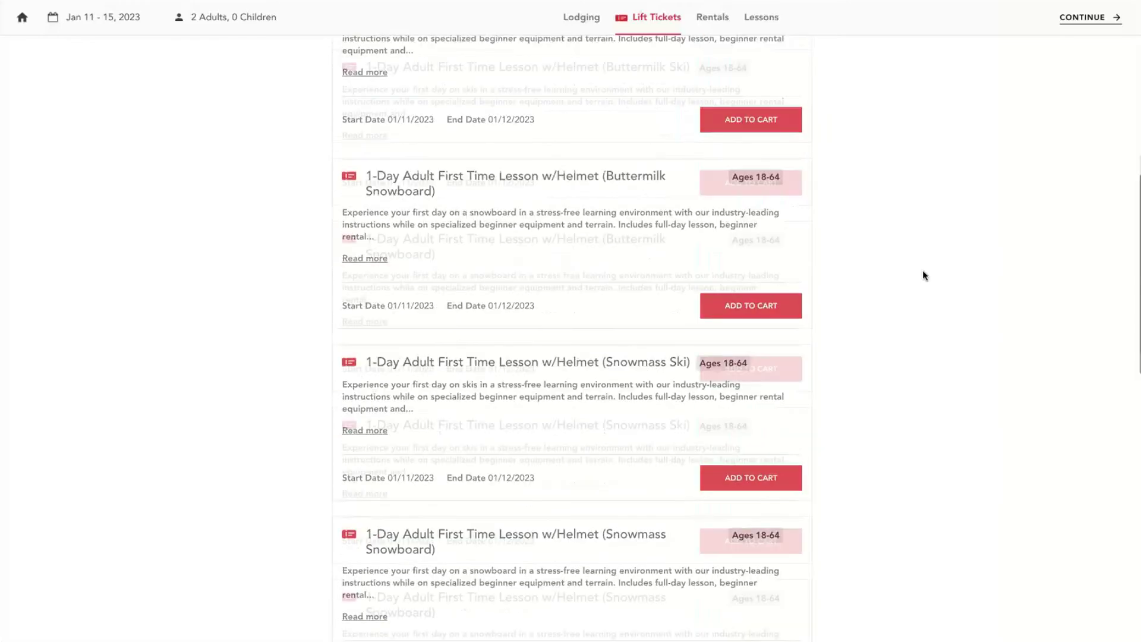
{"action": "scroll", "coordinate": [922, 270], "scroll_direction": "up", "scroll_amount": 5}
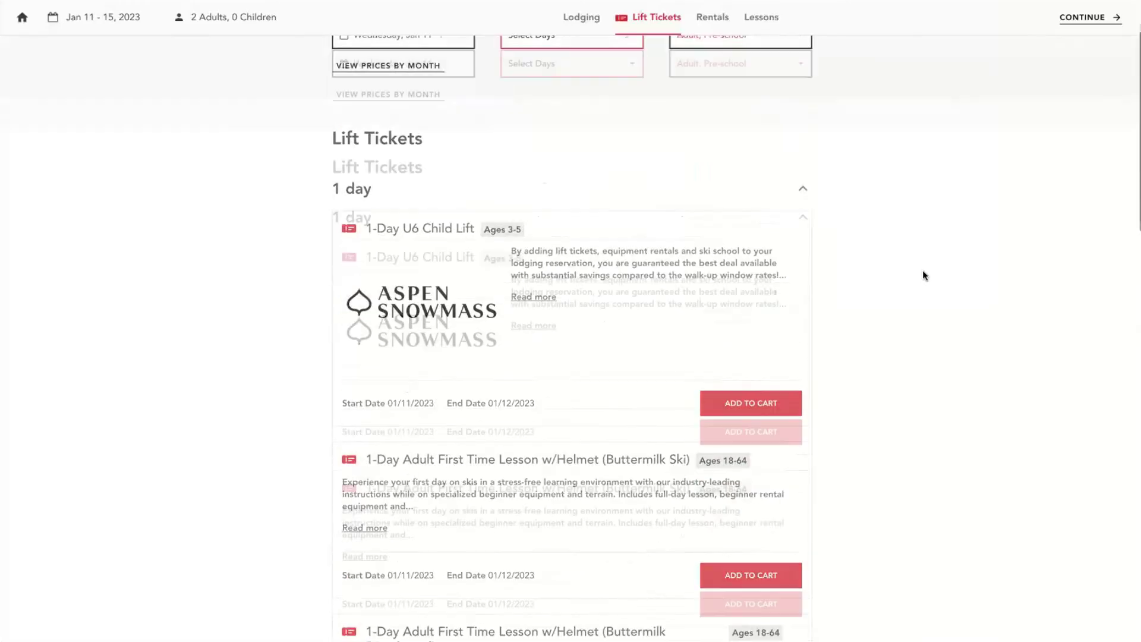
{"action": "scroll", "coordinate": [922, 275], "scroll_direction": "down", "scroll_amount": 1}
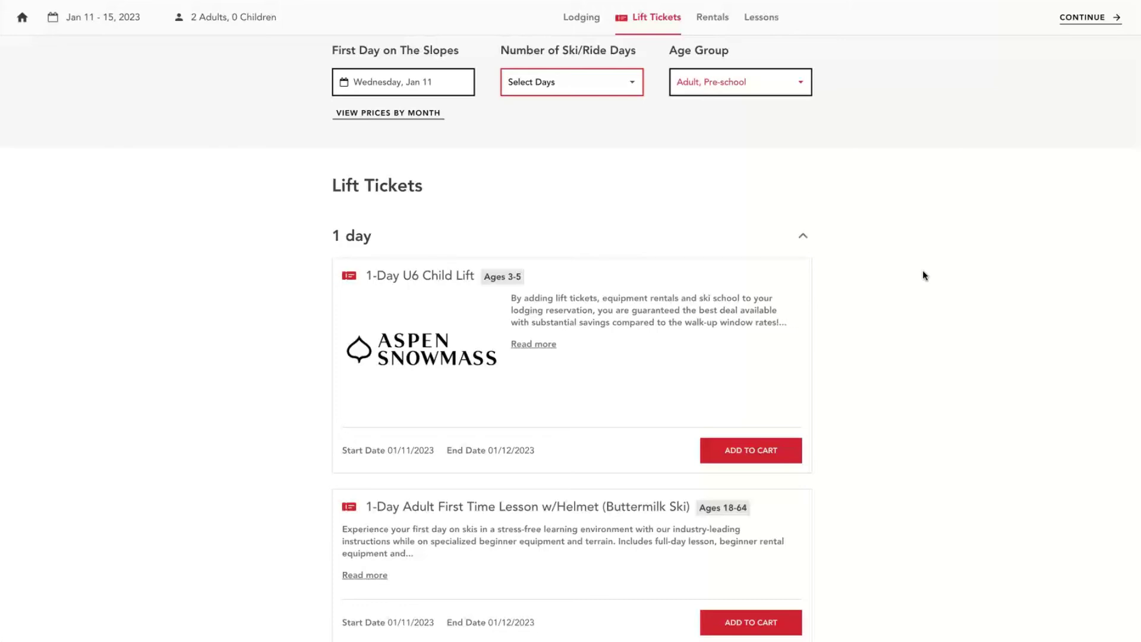
- Remove Pre-school from the lift ticket age group filter, leaving only Adult, and look through the matching tickets
{"action": "left_click", "coordinate": [804, 86]}
{"action": "left_click", "coordinate": [704, 171]}
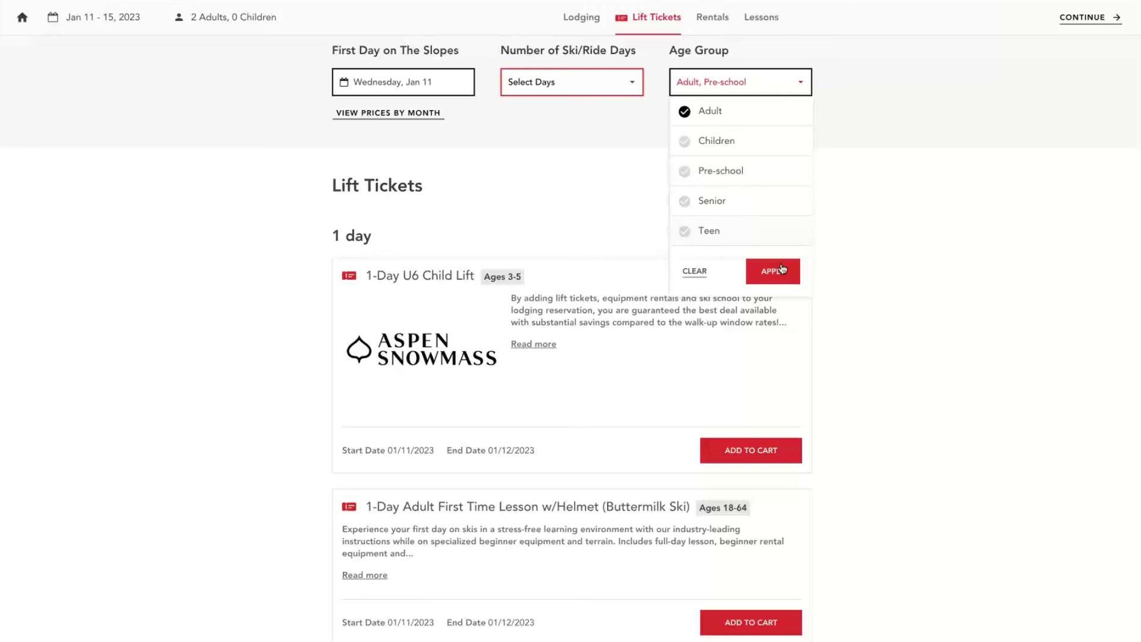
{"action": "left_click", "coordinate": [774, 272]}
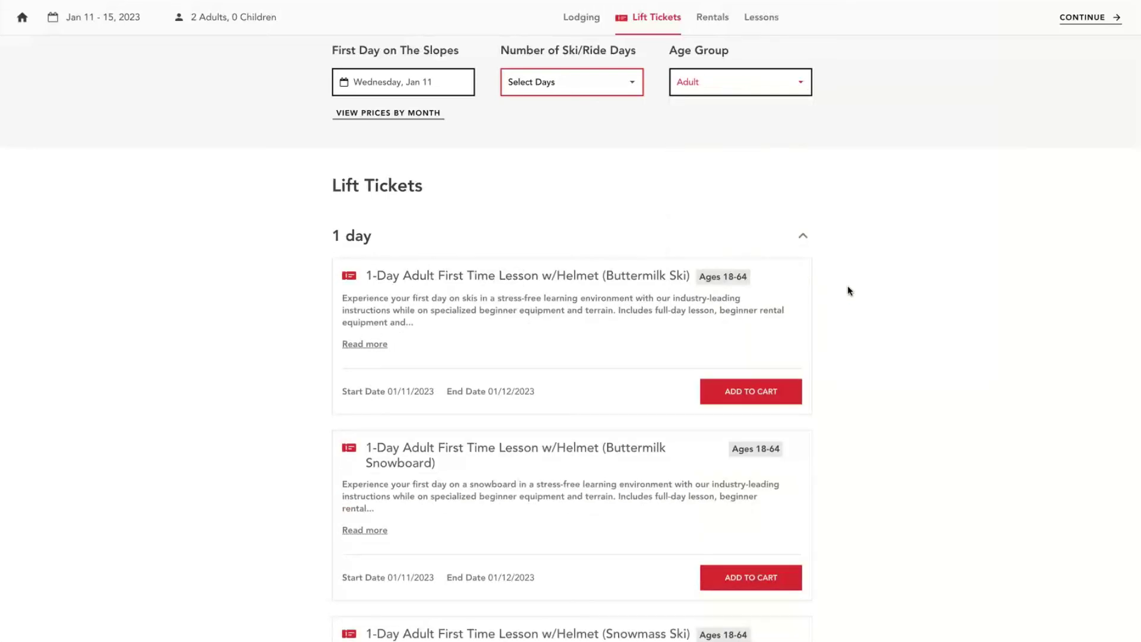
{"action": "scroll", "coordinate": [849, 291], "scroll_direction": "down", "scroll_amount": 4}
{"action": "scroll", "coordinate": [849, 291], "scroll_direction": "up", "scroll_amount": 5}
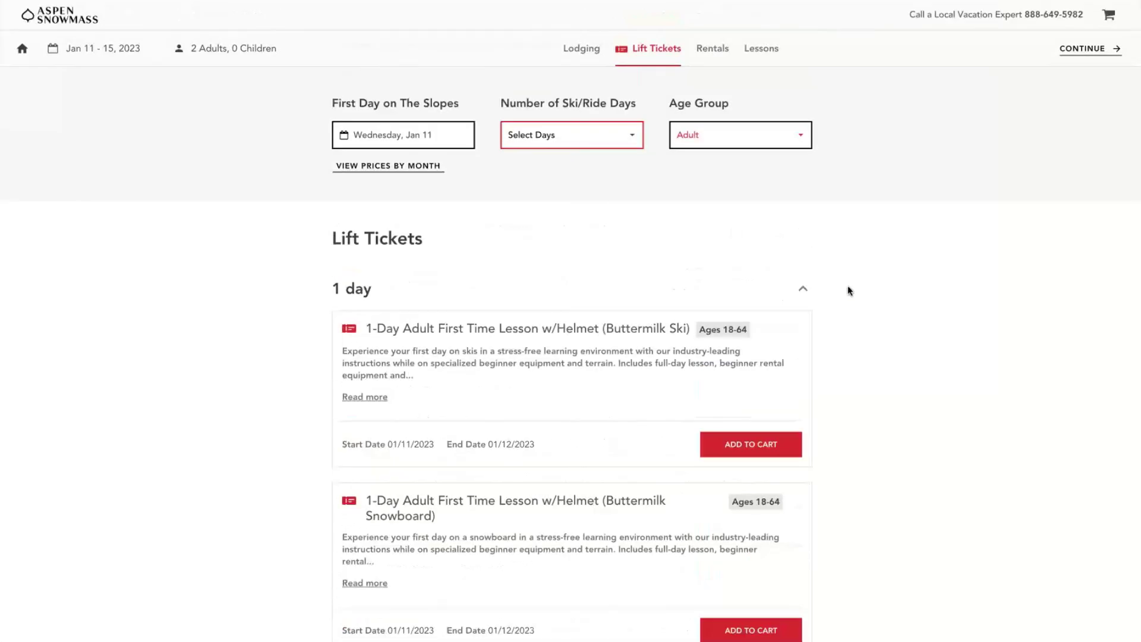
- Show the equipment rentals, filter the rental type by Children only, and look through the matching packages
{"action": "left_click", "coordinate": [710, 49]}
{"action": "scroll", "coordinate": [863, 389], "scroll_direction": "down", "scroll_amount": 4}
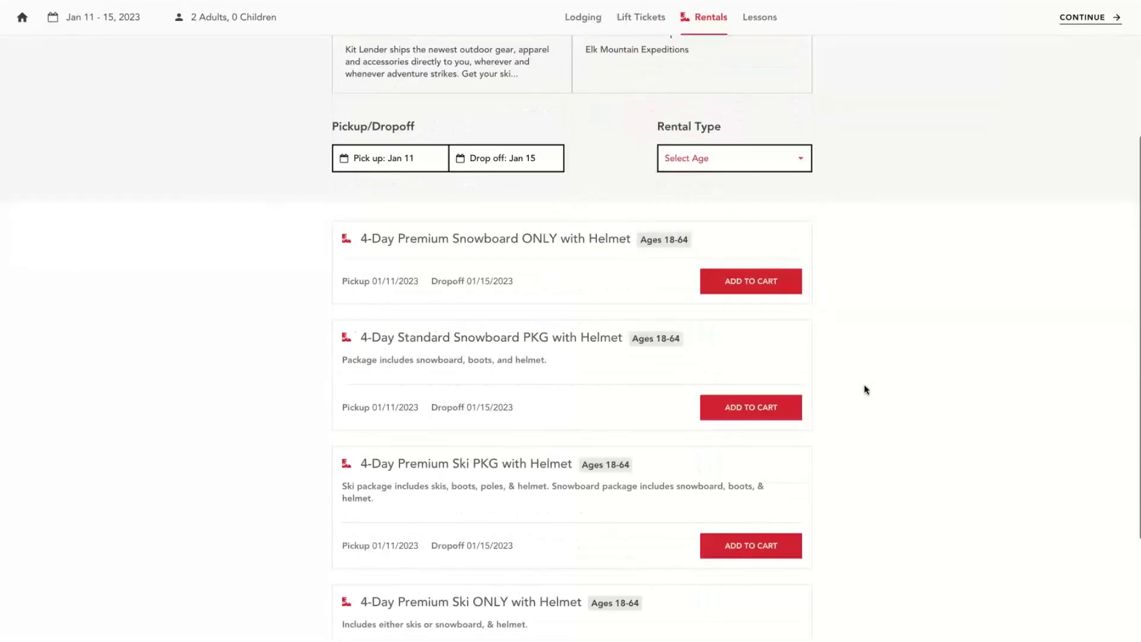
{"action": "left_click", "coordinate": [774, 142]}
{"action": "left_click", "coordinate": [723, 203]}
{"action": "left_click", "coordinate": [710, 172]}
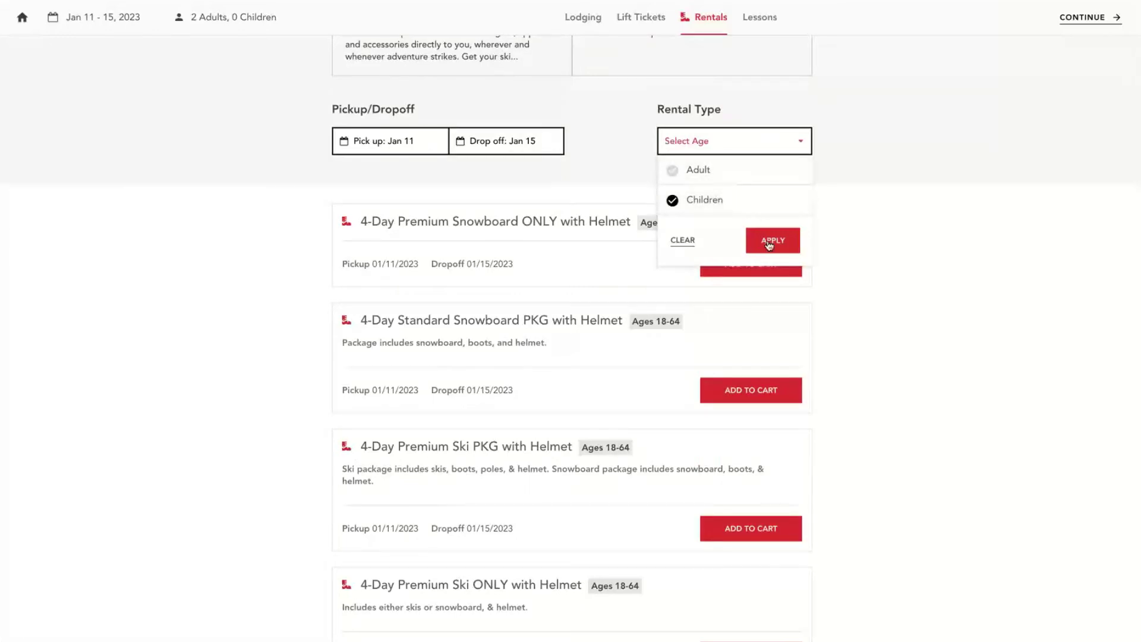
{"action": "left_click", "coordinate": [769, 242]}
{"action": "scroll", "coordinate": [906, 306], "scroll_direction": "down", "scroll_amount": 1}
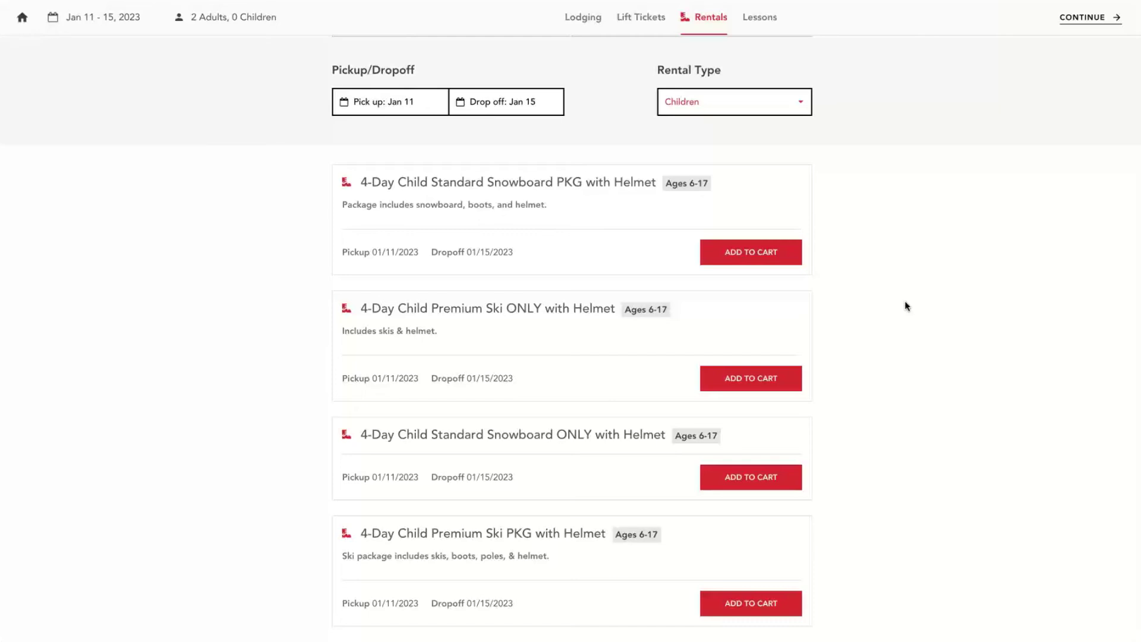
{"action": "scroll", "coordinate": [903, 305], "scroll_direction": "up", "scroll_amount": 5}
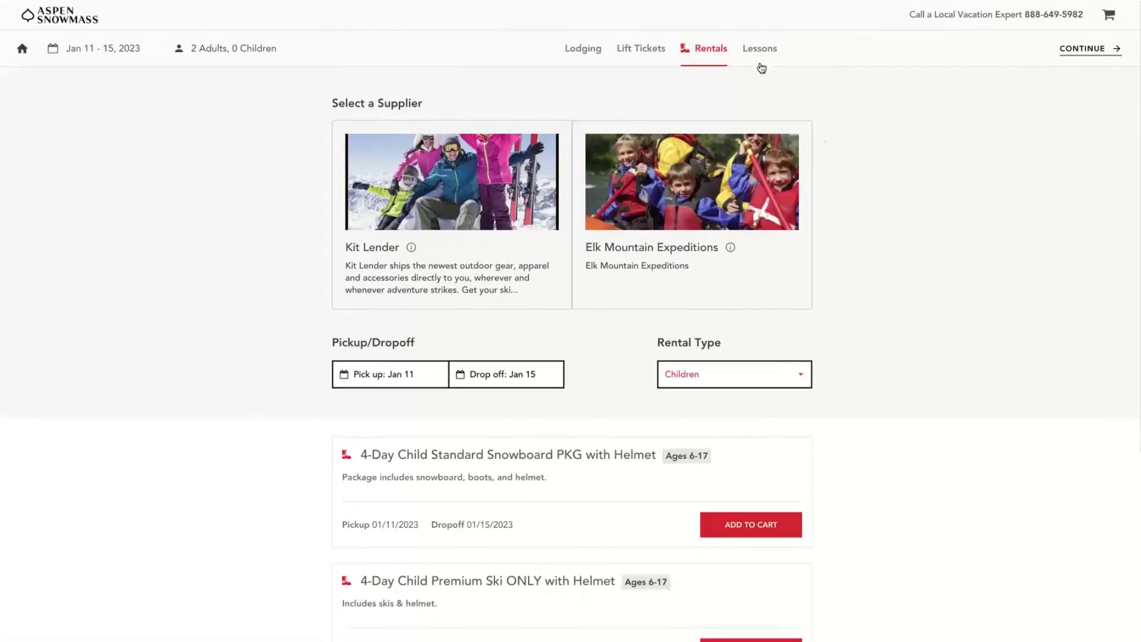
- Show the lessons and examine the offers for January 11, 12 and 13 by expanding and collapsing the days
{"action": "left_click", "coordinate": [759, 43]}
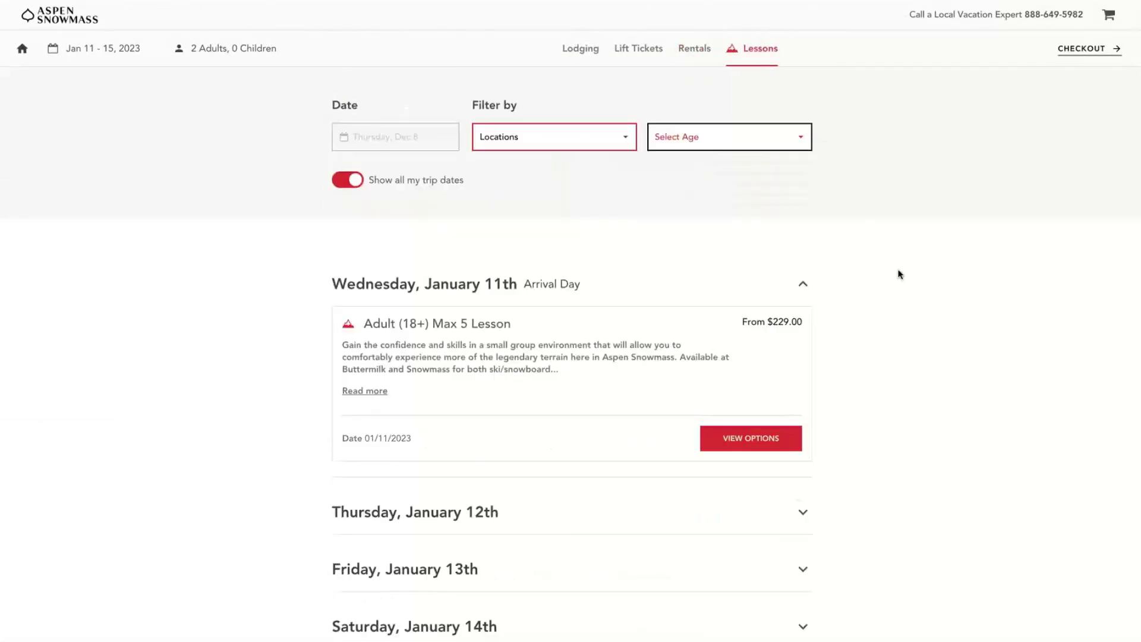
{"action": "scroll", "coordinate": [900, 274], "scroll_direction": "down", "scroll_amount": 2}
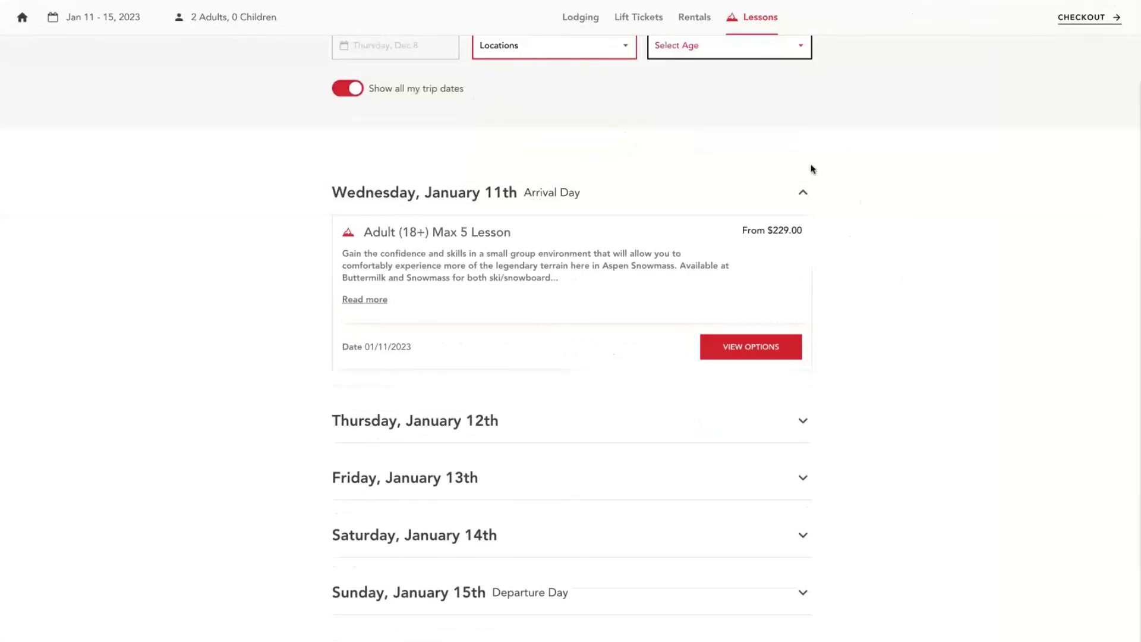
{"action": "left_click", "coordinate": [803, 194]}
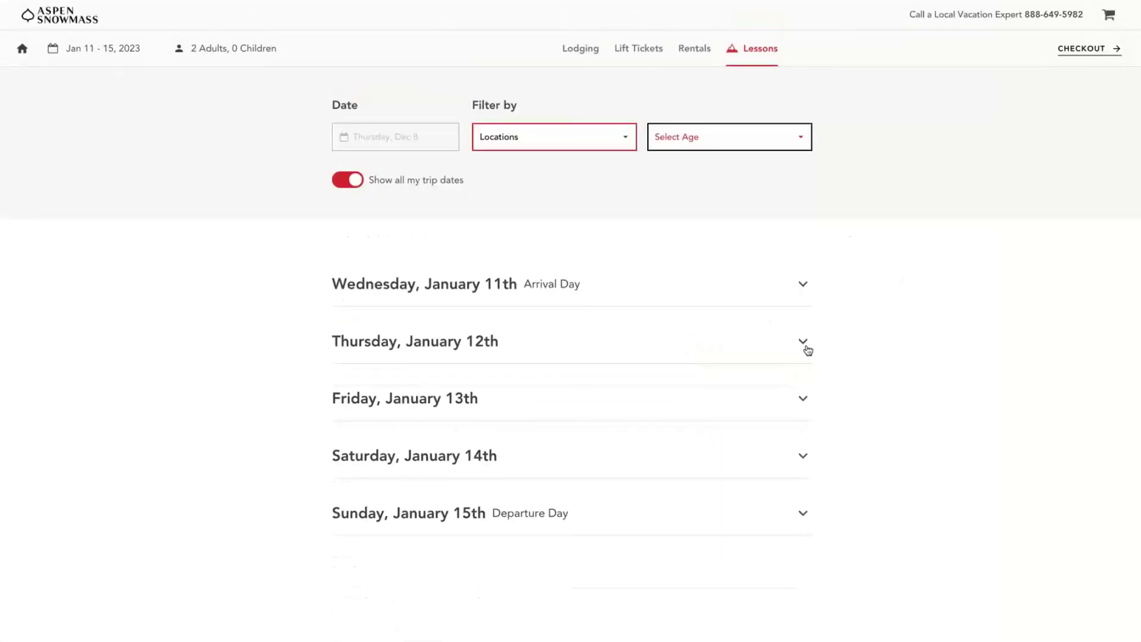
{"action": "left_click", "coordinate": [803, 343]}
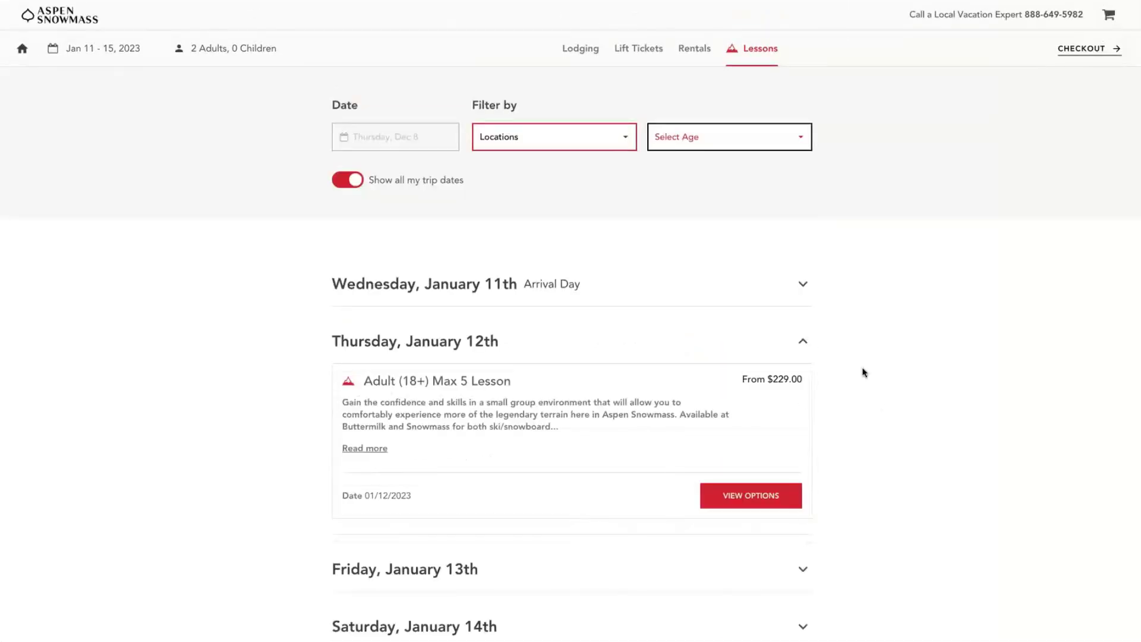
{"action": "scroll", "coordinate": [881, 405], "scroll_direction": "down", "scroll_amount": 2}
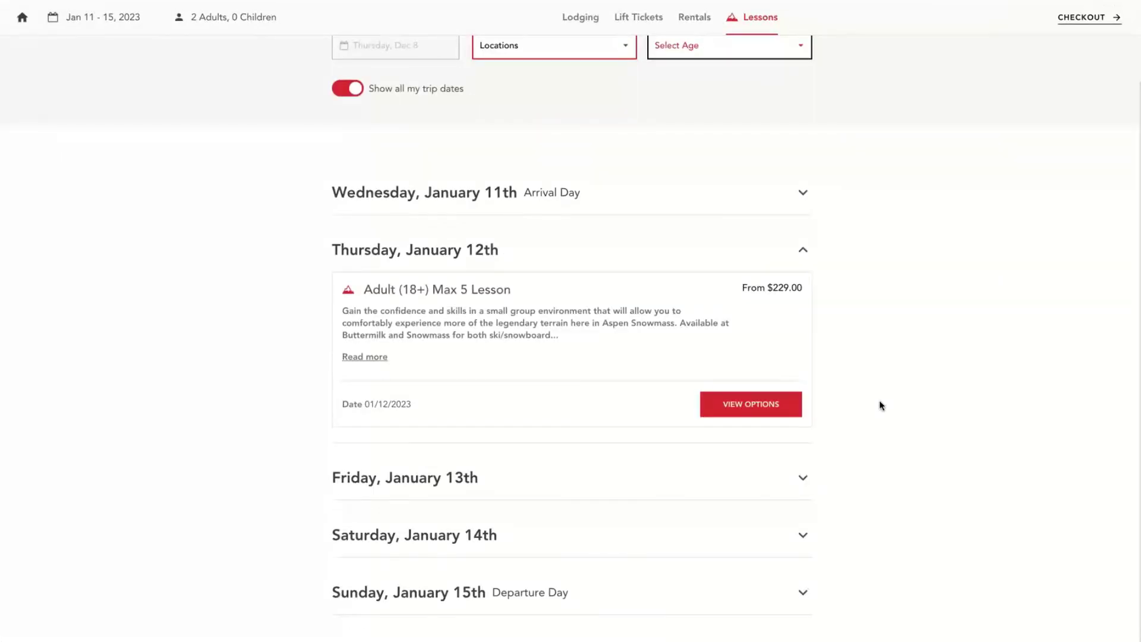
{"action": "left_click", "coordinate": [802, 252]}
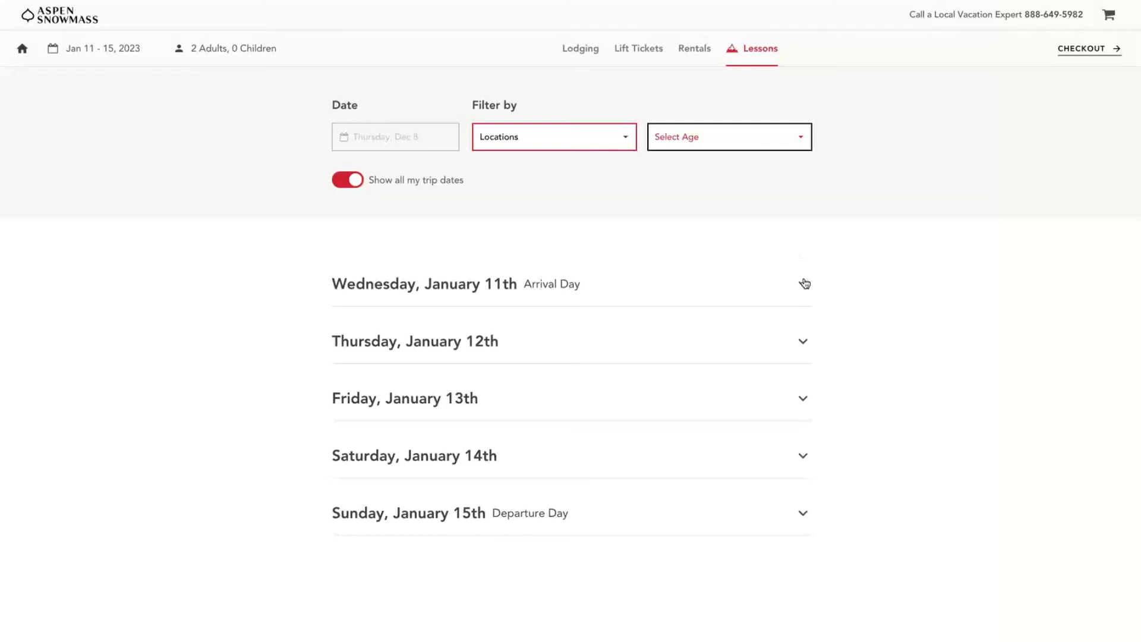
{"action": "left_click", "coordinate": [803, 283]}
{"action": "left_click", "coordinate": [803, 283]}
{"action": "left_click", "coordinate": [800, 399]}
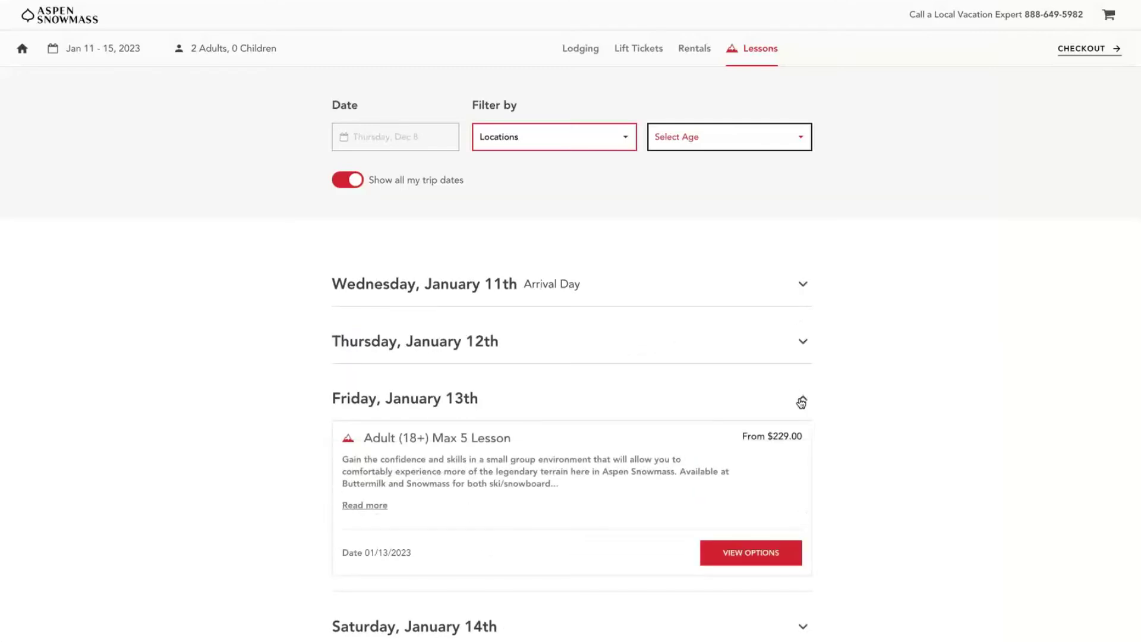
- Clear the age filter on the lessons so that all age groups are included
{"action": "left_click", "coordinate": [797, 136]}
{"action": "left_click", "coordinate": [689, 173]}
{"action": "left_click", "coordinate": [764, 278]}
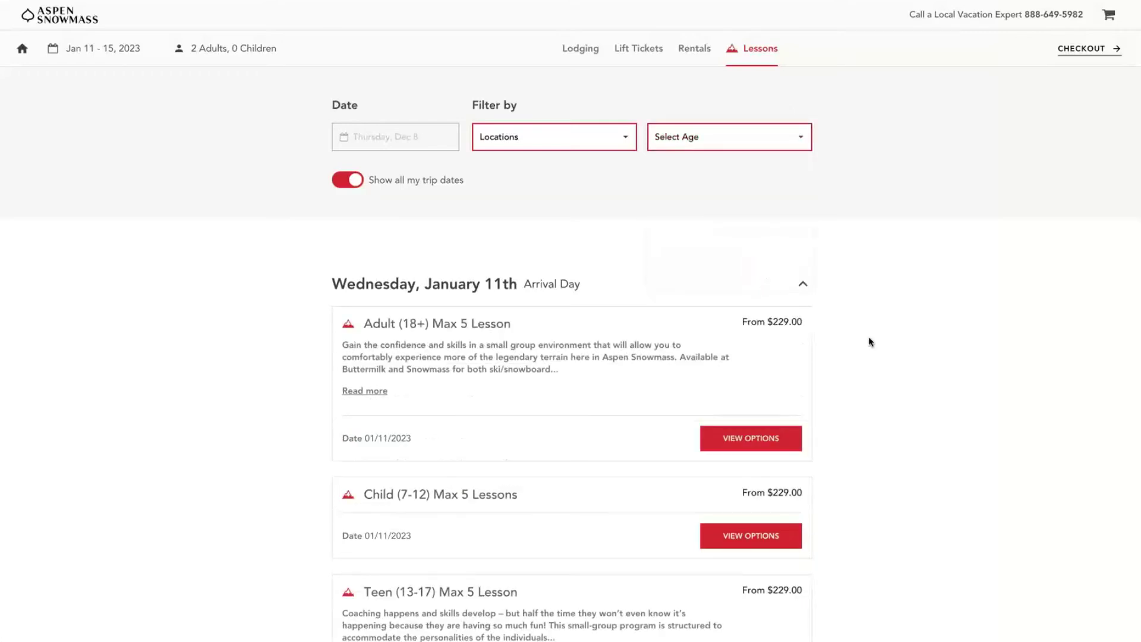
- Look through the adult, teen and child lessons offered on Wednesday, January 11th
{"action": "scroll", "coordinate": [891, 347], "scroll_direction": "down", "scroll_amount": 5}
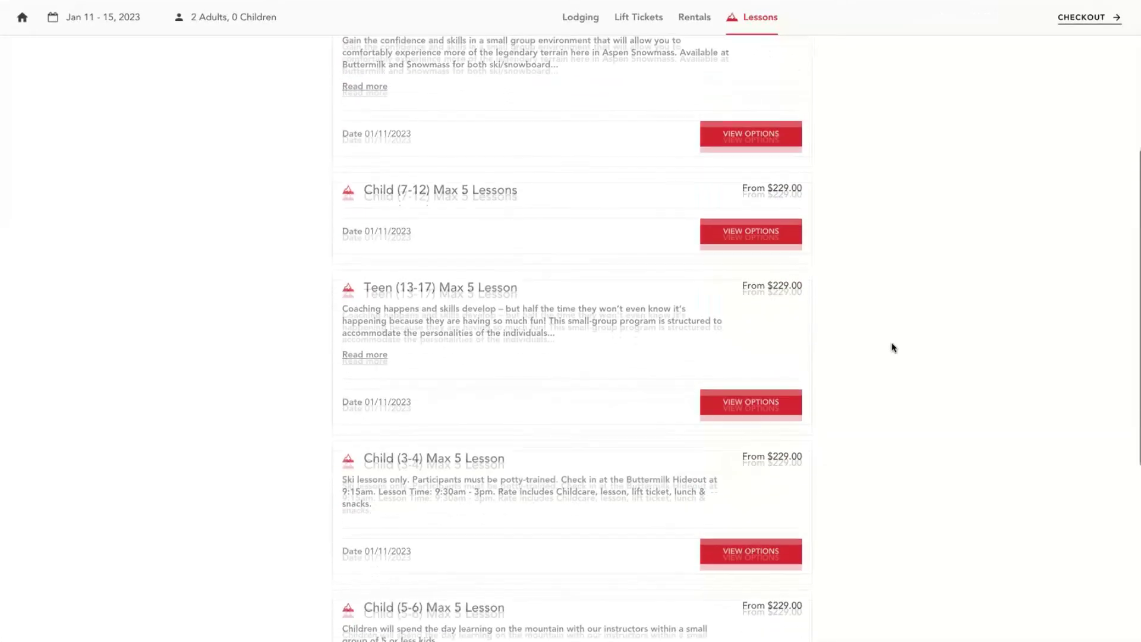
{"action": "scroll", "coordinate": [891, 347], "scroll_direction": "down", "scroll_amount": 3}
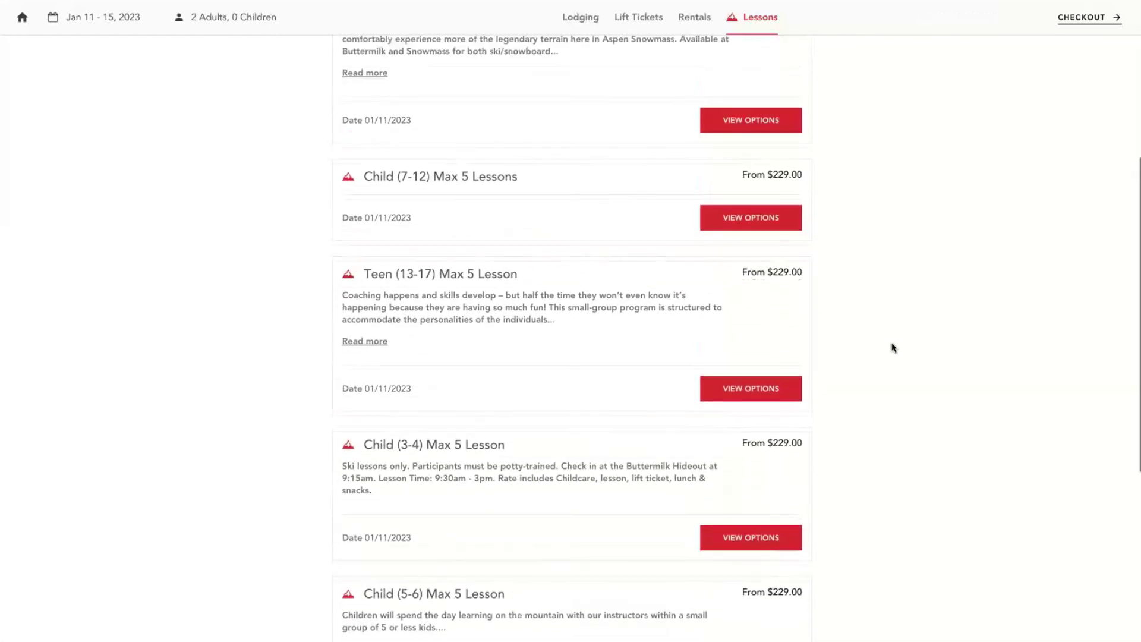
{"action": "scroll", "coordinate": [891, 348], "scroll_direction": "down", "scroll_amount": 3}
{"action": "scroll", "coordinate": [891, 348], "scroll_direction": "up", "scroll_amount": 6}
{"action": "scroll", "coordinate": [893, 348], "scroll_direction": "up", "scroll_amount": 1}
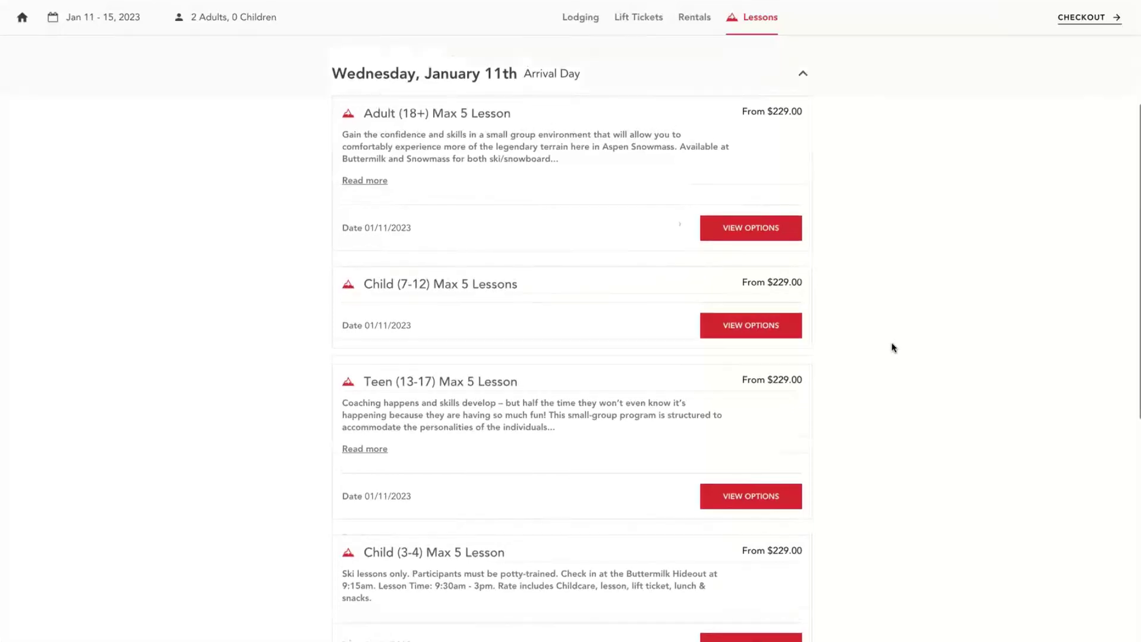
{"action": "scroll", "coordinate": [891, 347], "scroll_direction": "up", "scroll_amount": 3}
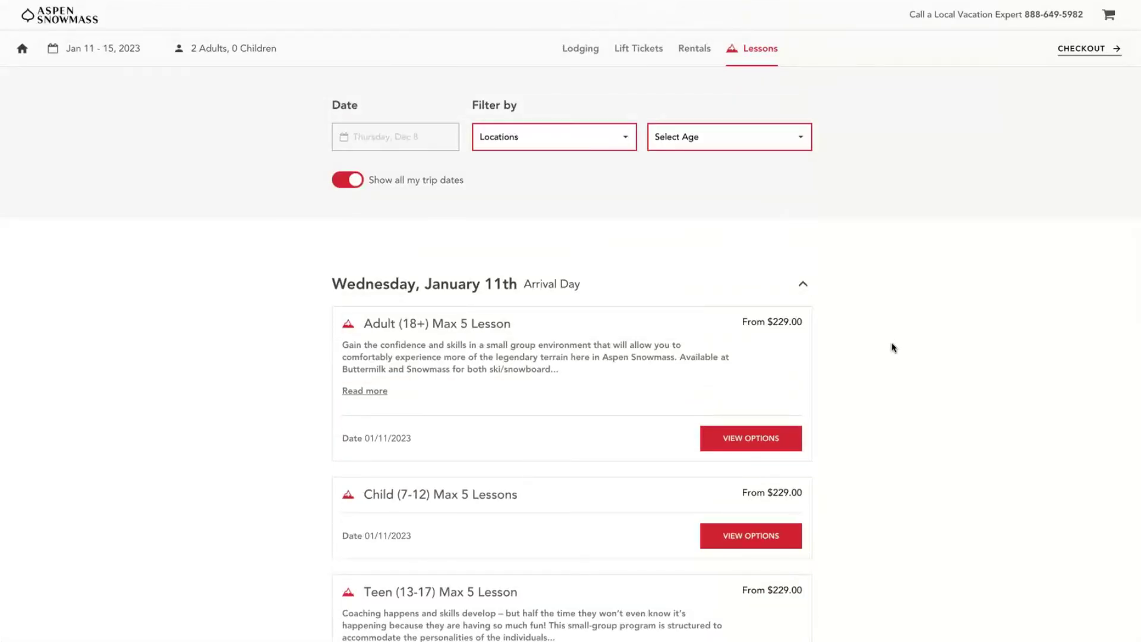
{"action": "scroll", "coordinate": [891, 347], "scroll_direction": "down", "scroll_amount": 3}
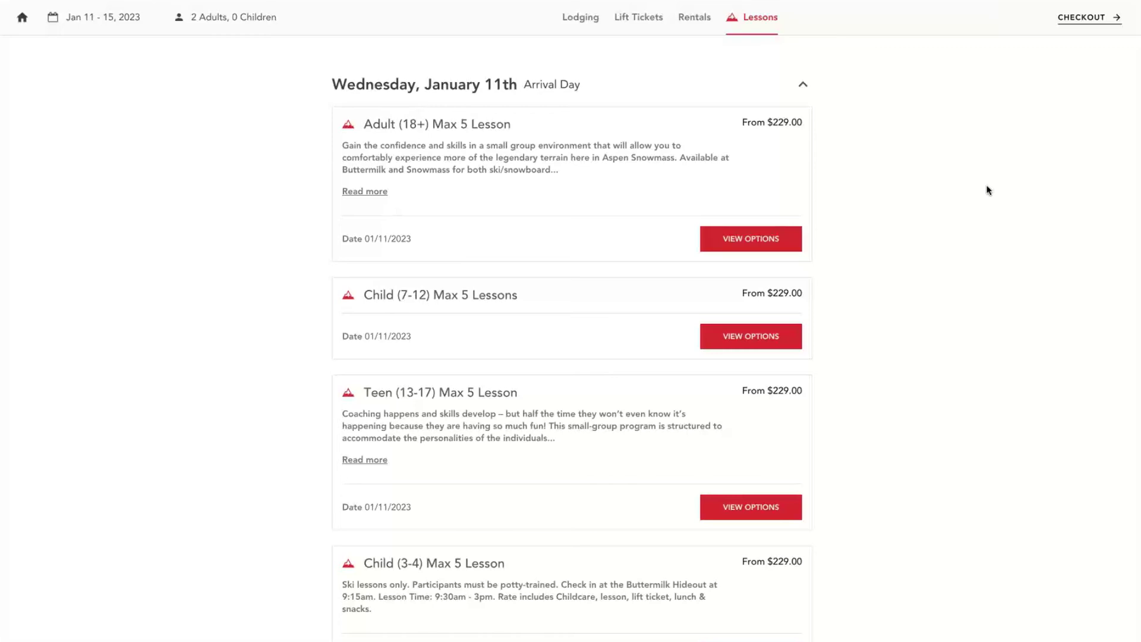
{"action": "scroll", "coordinate": [988, 191], "scroll_direction": "down", "scroll_amount": 1}
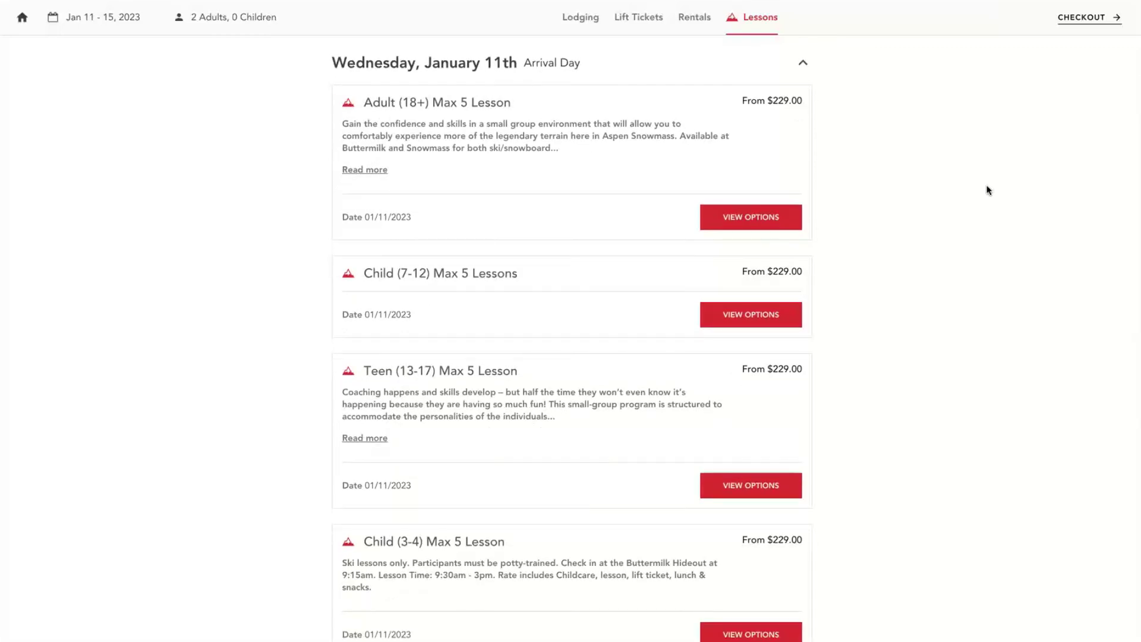